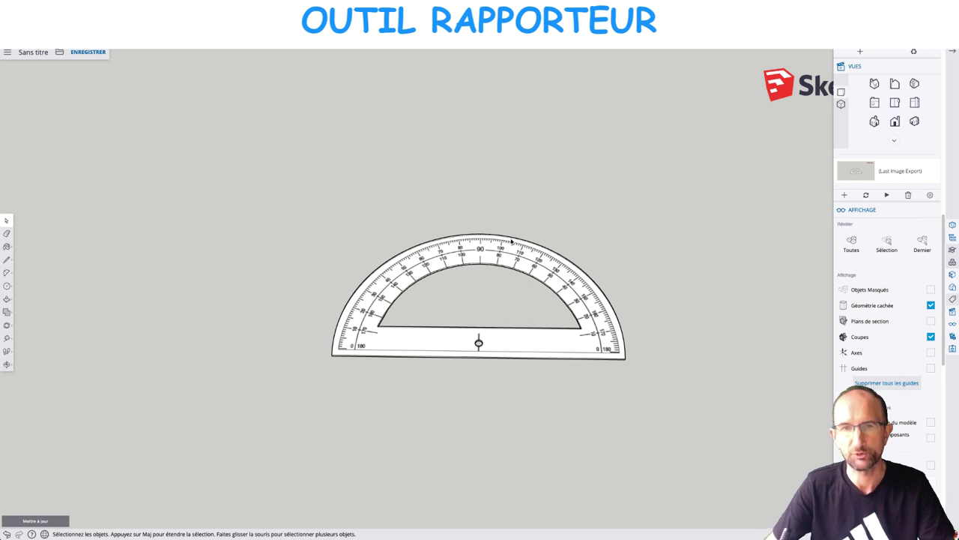
# Start a new blank model (Nouveau) from the main menu, leaving the finished protractor.
pyautogui.moveTo(521, 287)
pyautogui.mouseDown(button='middle')
pyautogui.moveTo(567, 203)
pyautogui.moveTo(530, 327)
pyautogui.moveTo(545, 277)
pyautogui.mouseUp(button='middle')
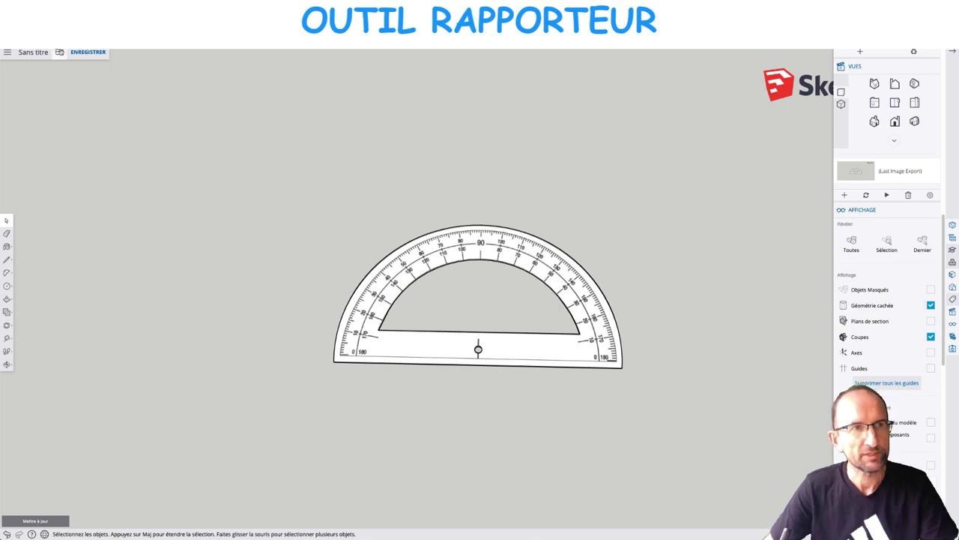
pyautogui.click(60, 53)
pyautogui.click(66, 69)
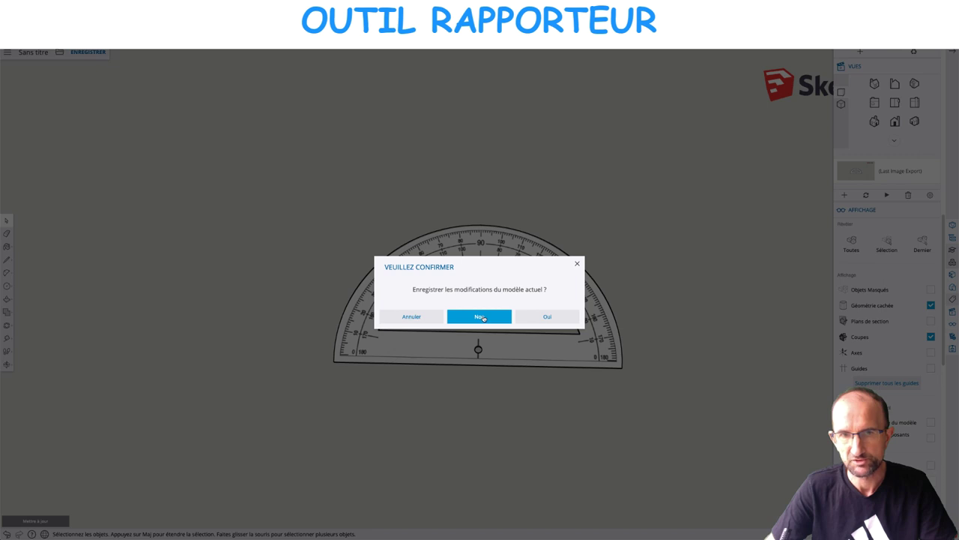
# Discard the protractor model's changes and browse the right-hand tray of the new model.
pyautogui.click(483, 319)
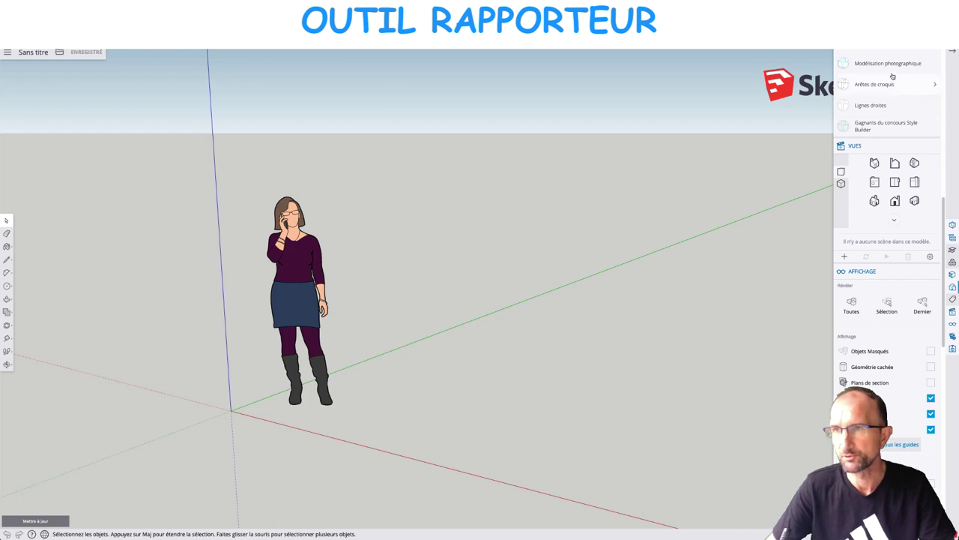
pyautogui.scroll(10, 892, 76)
pyautogui.scroll(2, 892, 76)
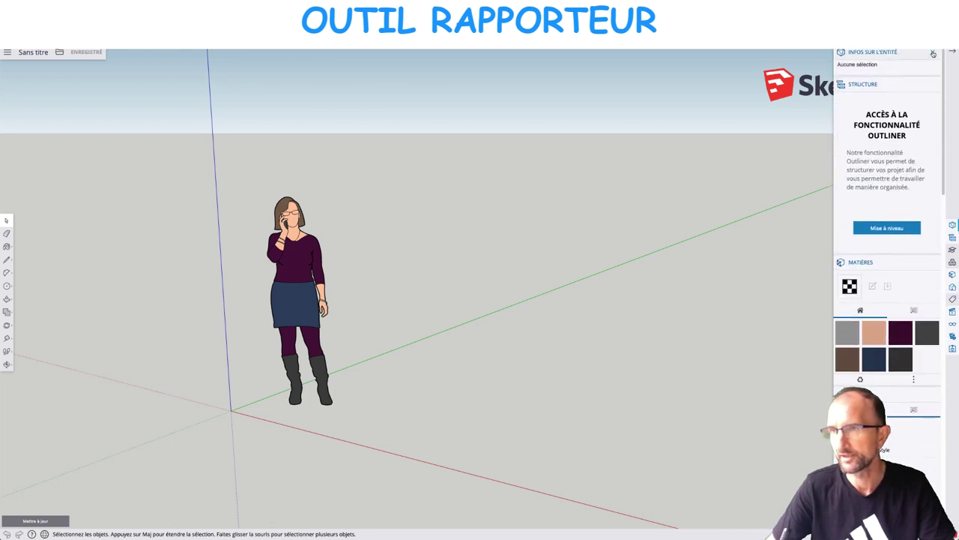
pyautogui.scroll(-1, 933, 54)
pyautogui.scroll(-4, 933, 53)
pyautogui.scroll(-4, 933, 54)
pyautogui.scroll(-3, 933, 54)
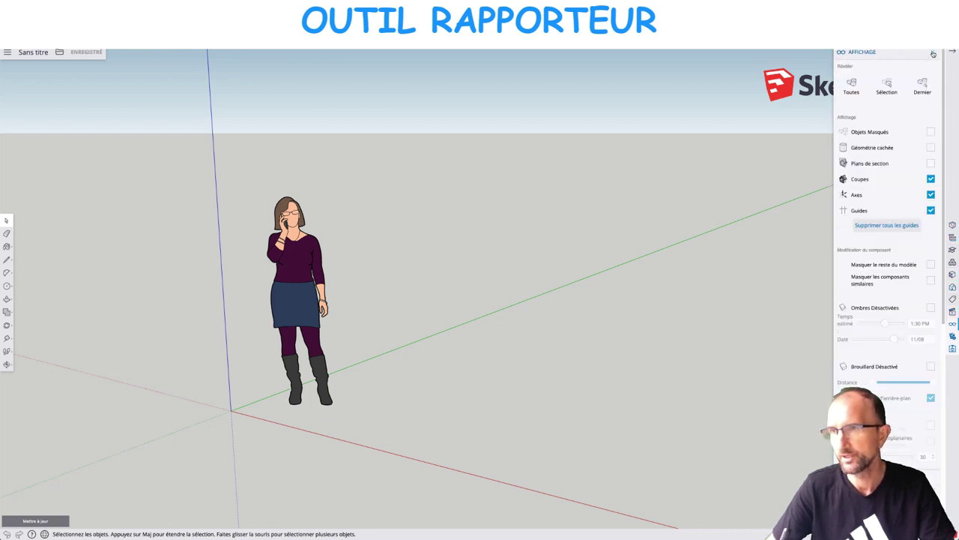
pyautogui.scroll(-3, 933, 54)
# Close the side panel and delete the default woman figure.
pyautogui.click(933, 54)
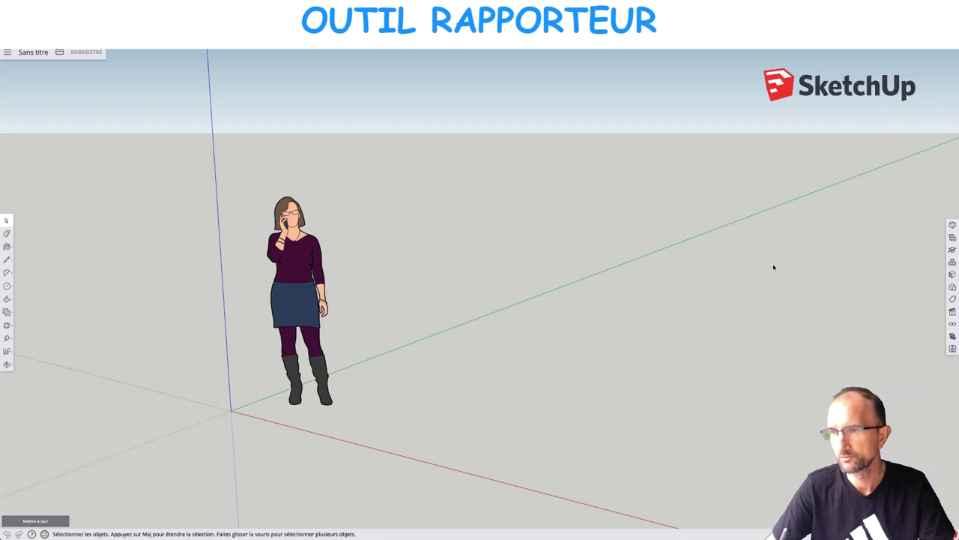
pyautogui.click(309, 272)
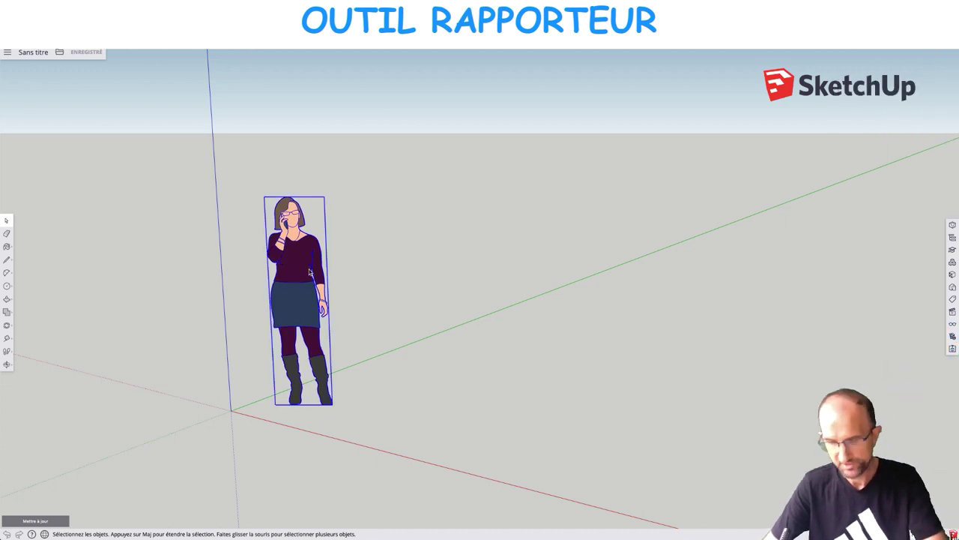
pyautogui.press('Delete')
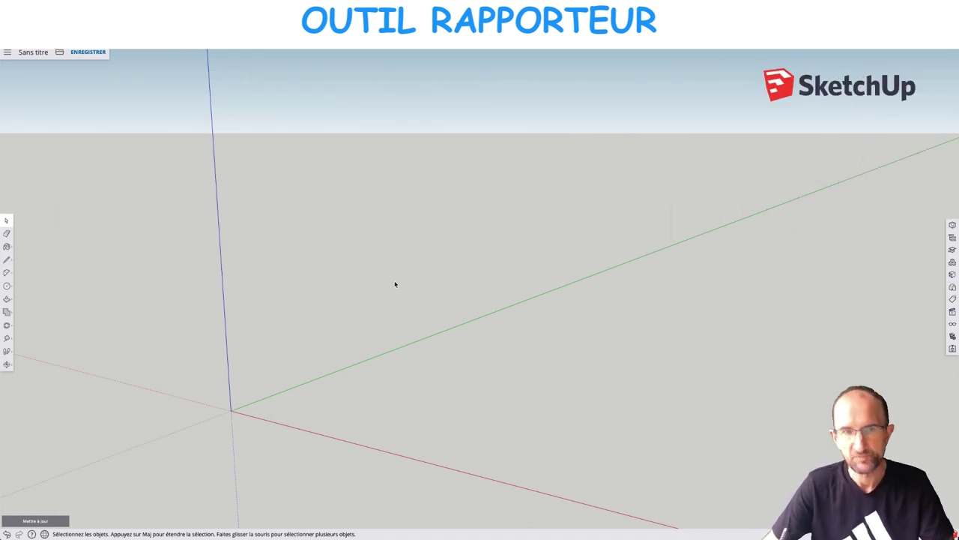
# Switch the camera to the Front view with parallel projection.
pyautogui.press('o')
pyautogui.moveTo(366, 338); pyautogui.dragTo(385, 327)
pyautogui.press('space')
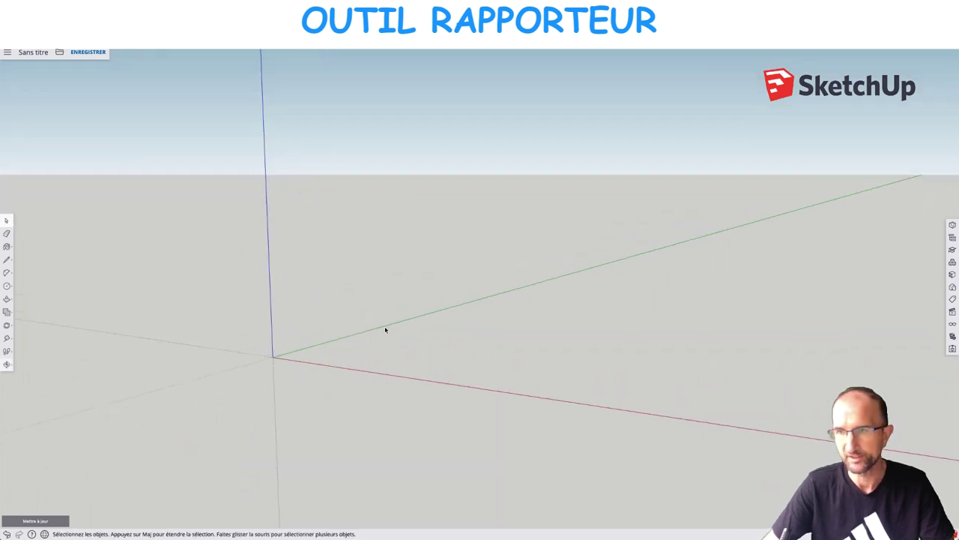
pyautogui.click(952, 311)
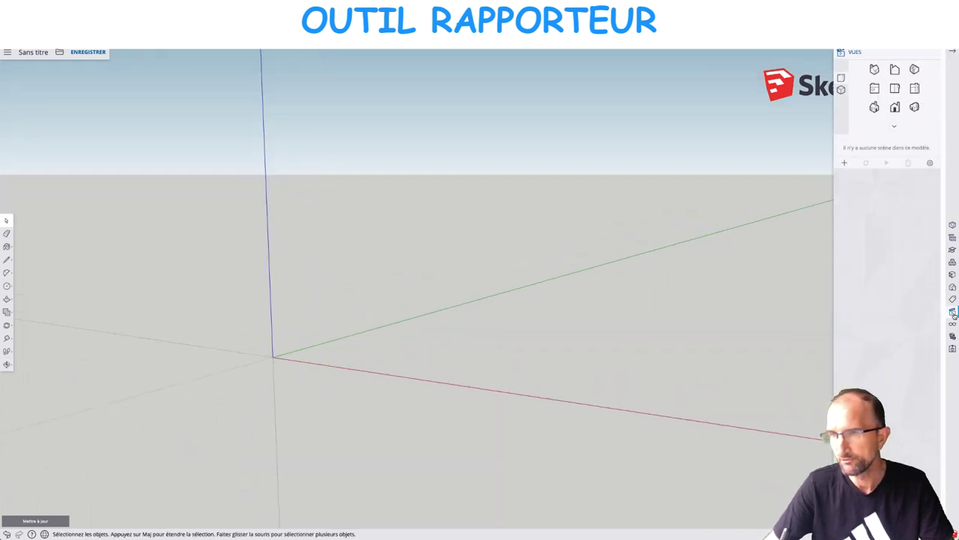
pyautogui.click(896, 107)
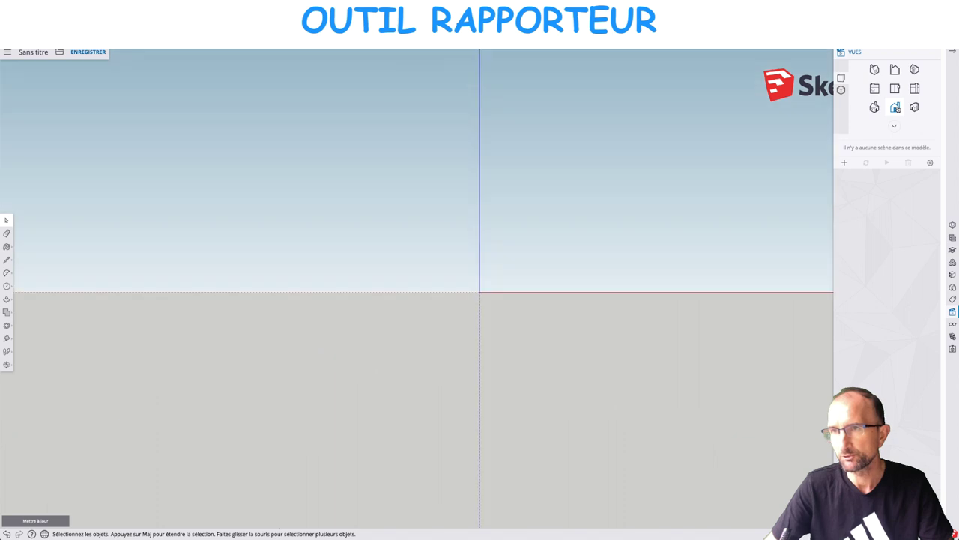
pyautogui.click(841, 90)
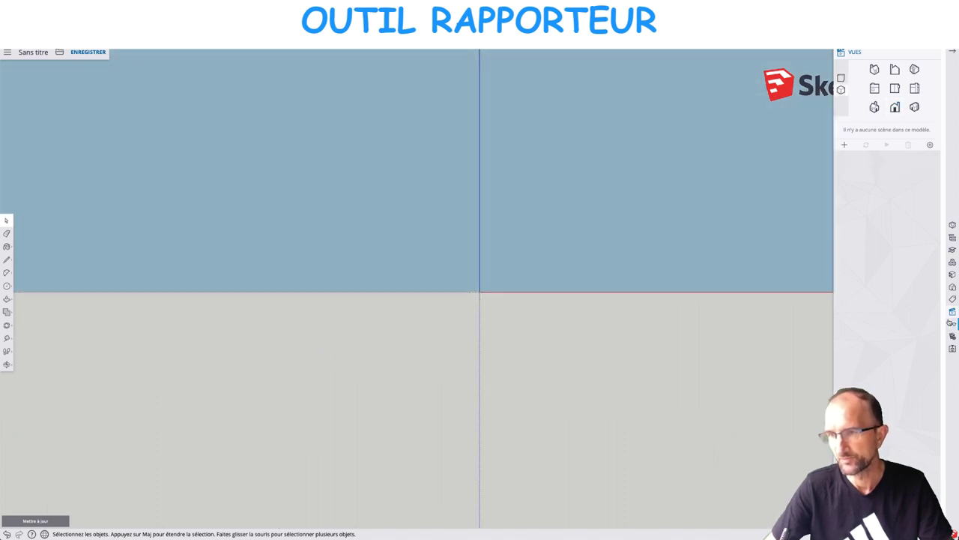
# Set model length units to centimetres at 0.00 precision with length snapping off.
pyautogui.click(954, 324)
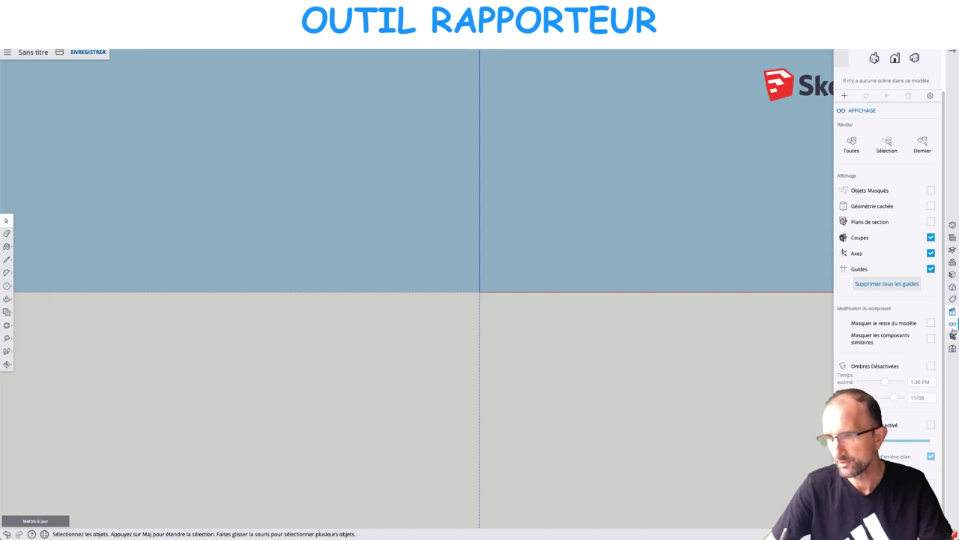
pyautogui.click(952, 336)
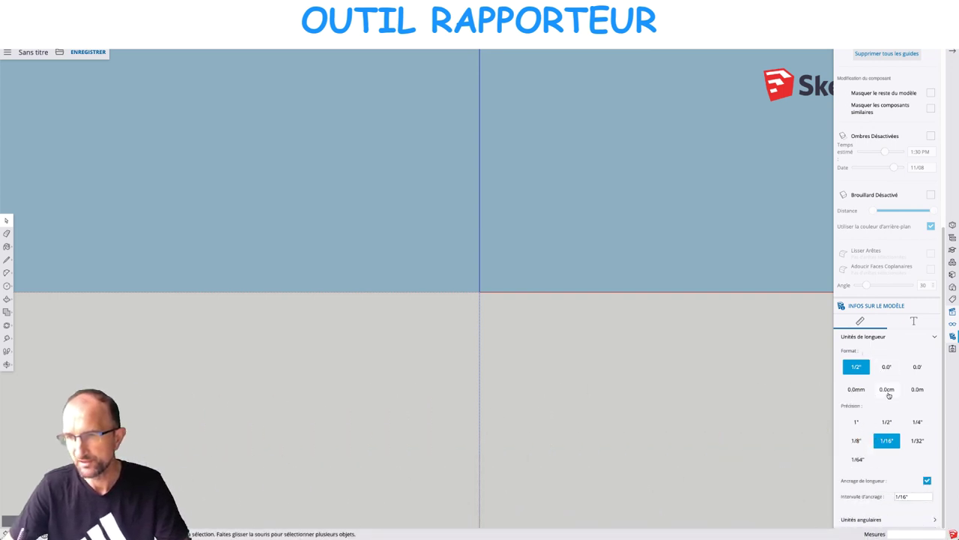
pyautogui.click(888, 390)
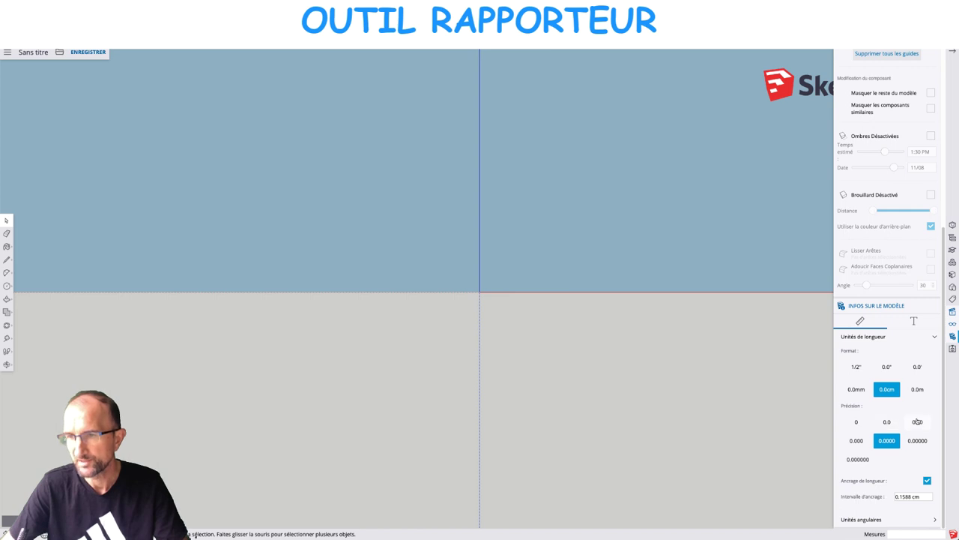
pyautogui.click(917, 422)
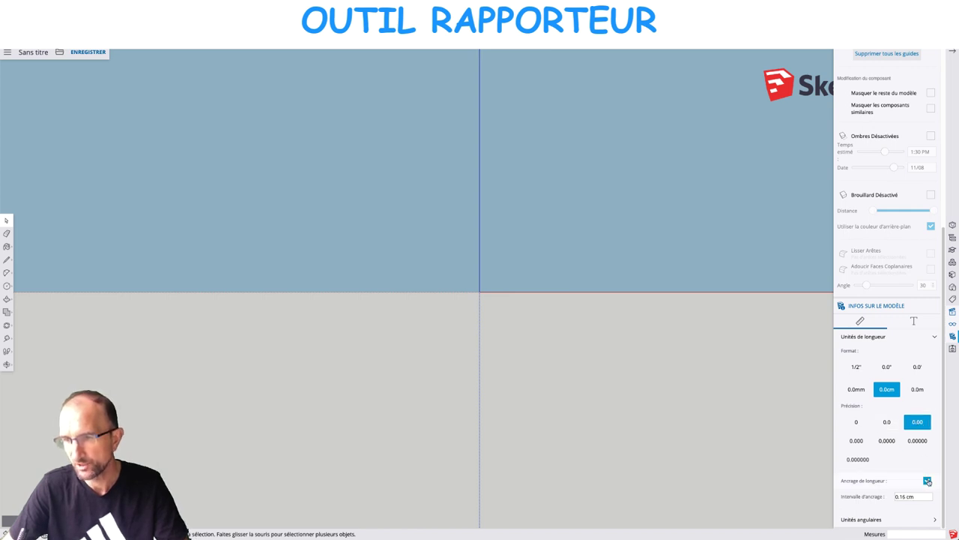
pyautogui.click(928, 481)
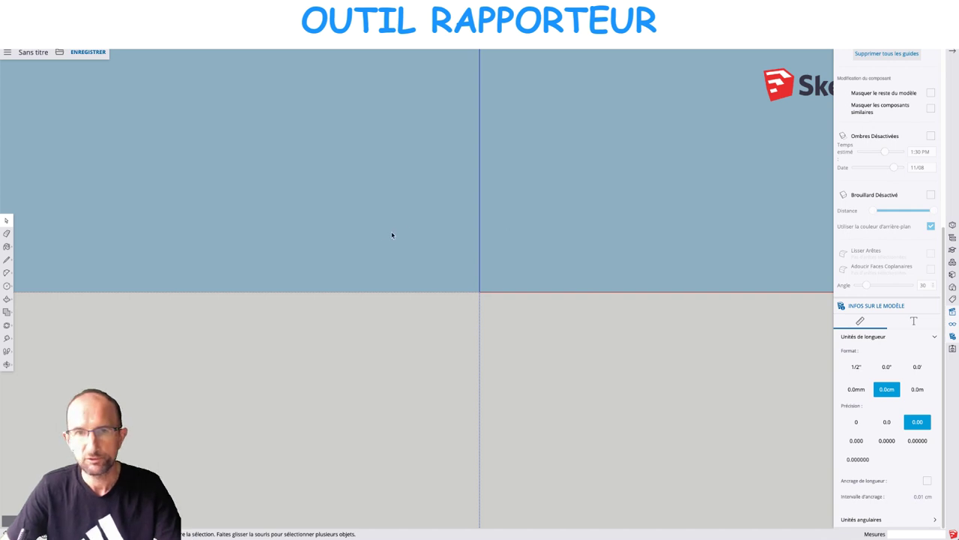
pyautogui.moveTo(391, 230)
pyautogui.mouseDown(button='middle')
pyautogui.moveTo(447, 266)
pyautogui.moveTo(420, 272)
pyautogui.moveTo(422, 287)
pyautogui.mouseUp(button='middle')
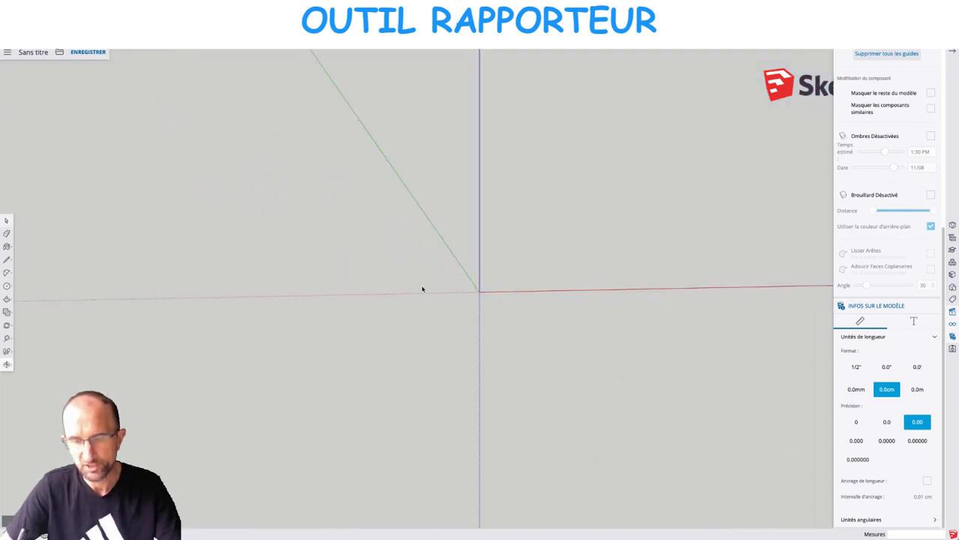
# Draw a rectangle from the axis origin and push/pull it up about 116 cm into a box.
pyautogui.keyDown('shift'); pyautogui.moveTo(555, 239); pyautogui.dragTo(368, 273, button='middle'); pyautogui.keyUp('shift')
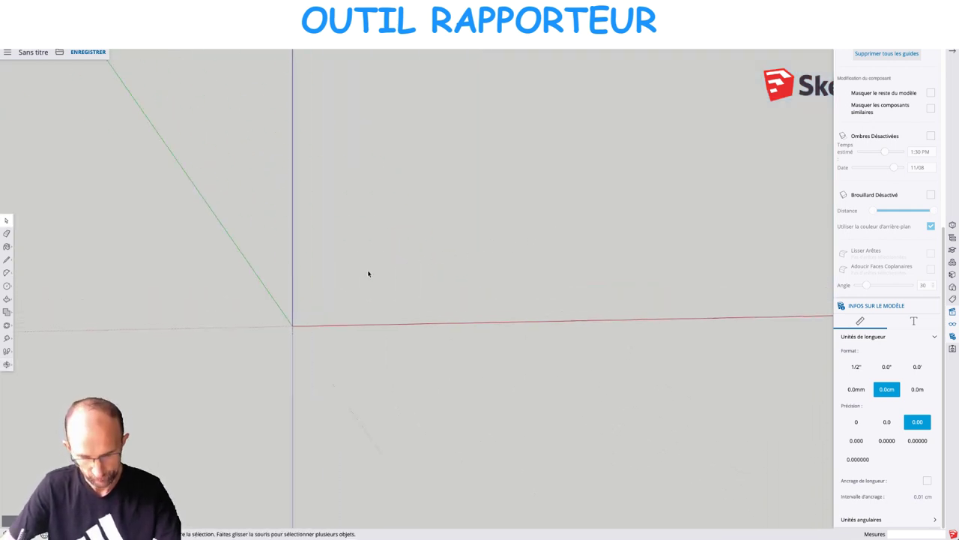
pyautogui.hotkey('shift', 't')
pyautogui.click(292, 324)
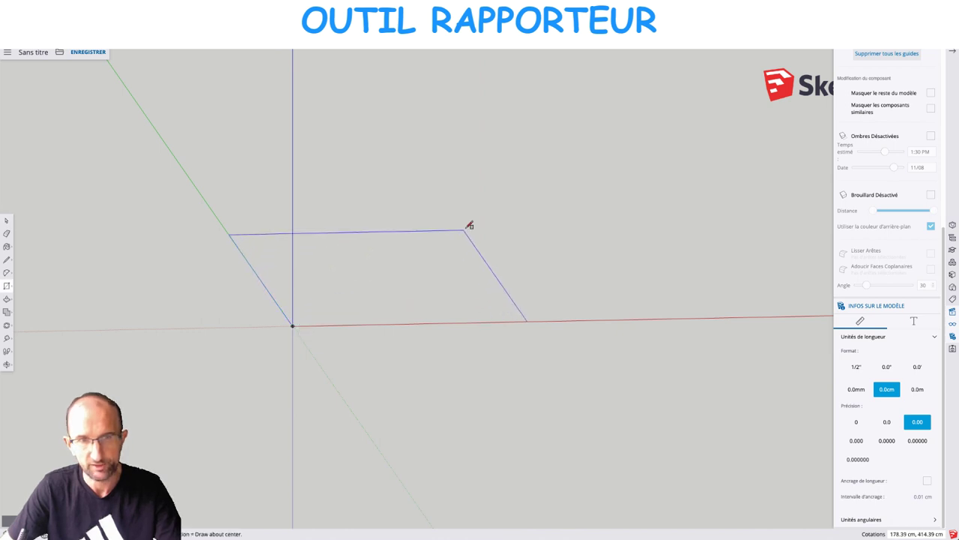
pyautogui.click(515, 194)
pyautogui.press('p')
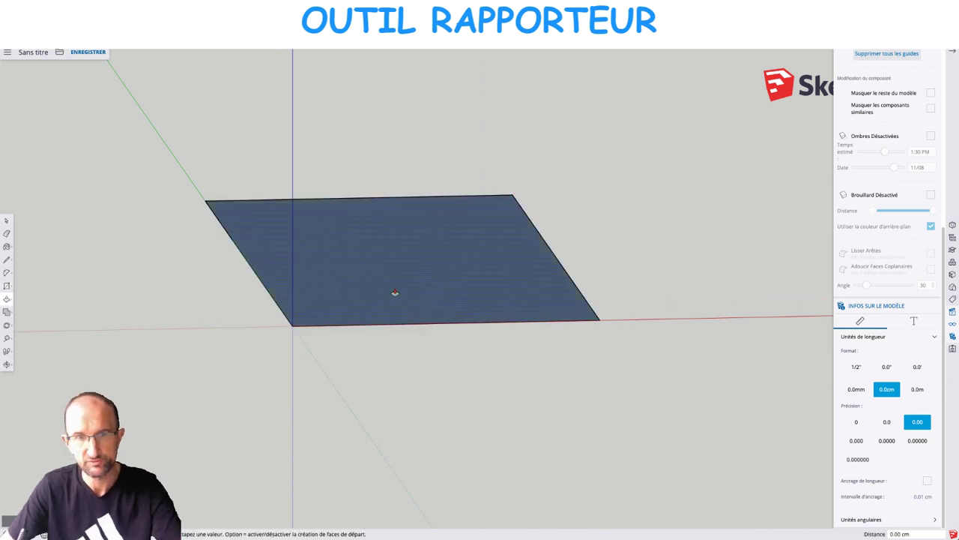
pyautogui.click(395, 293)
pyautogui.scroll(-3, 459, 214)
pyautogui.moveTo(486, 208)
pyautogui.mouseDown(button='middle')
pyautogui.moveTo(477, 358)
pyautogui.moveTo(435, 308)
pyautogui.mouseUp(button='middle')
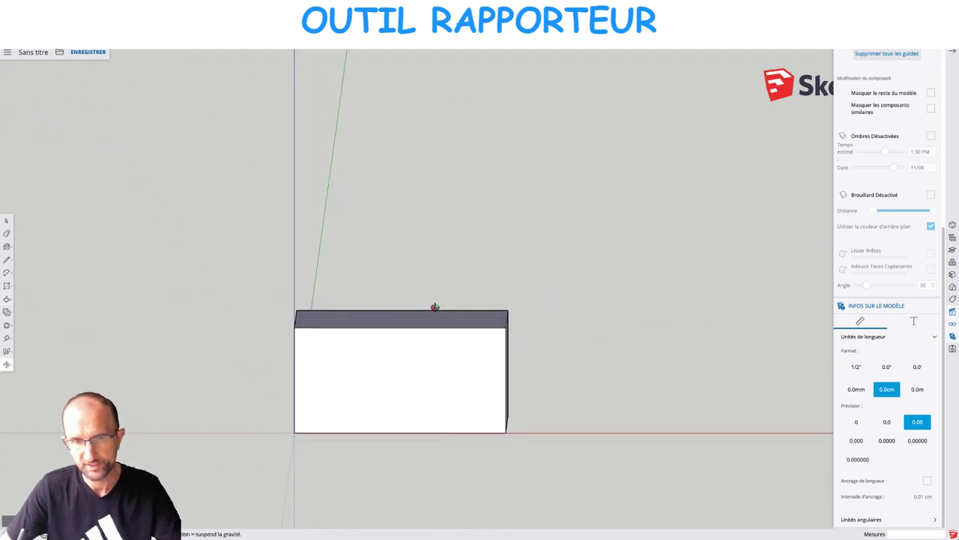
pyautogui.click(7, 338)
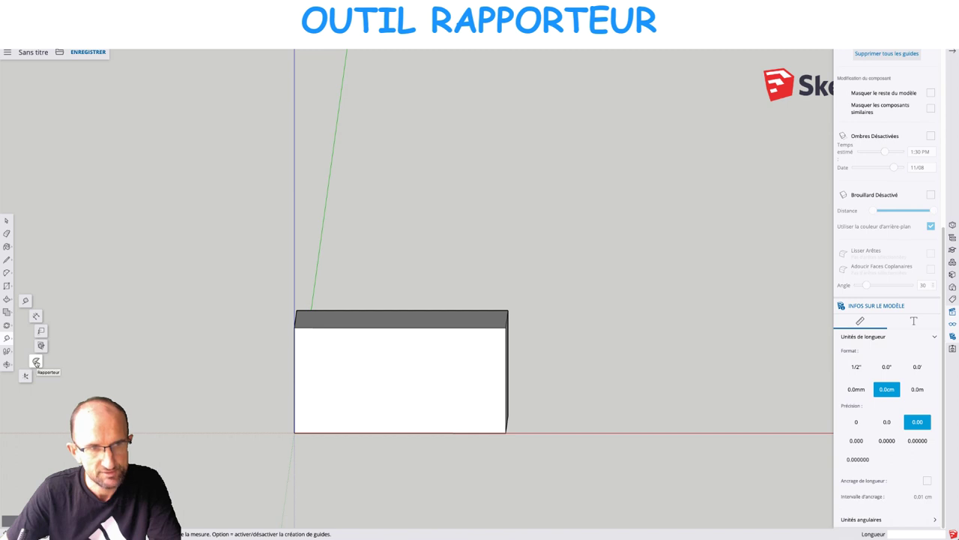
# With the Protractor, add an angled guide and then a 45° guide through the box's top-left corner.
pyautogui.click(36, 362)
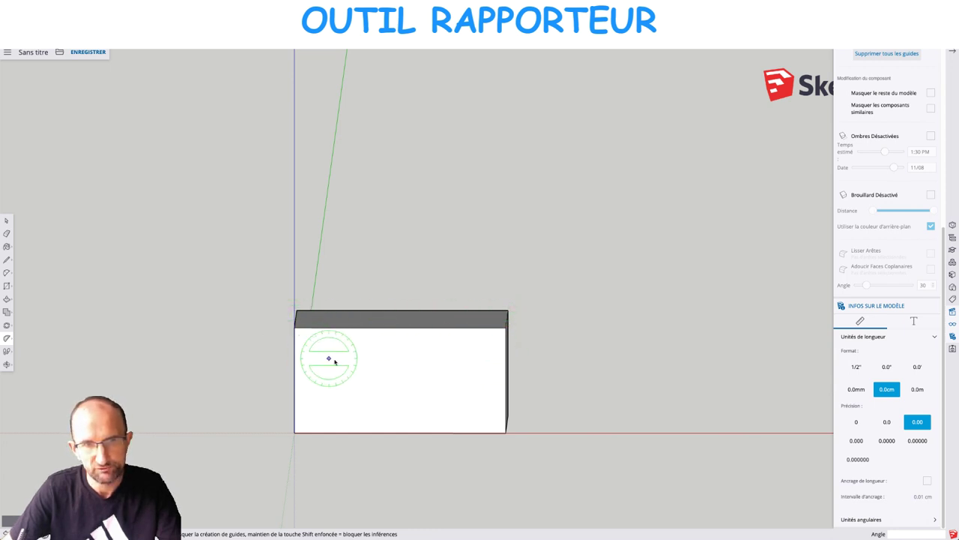
pyautogui.click(295, 328)
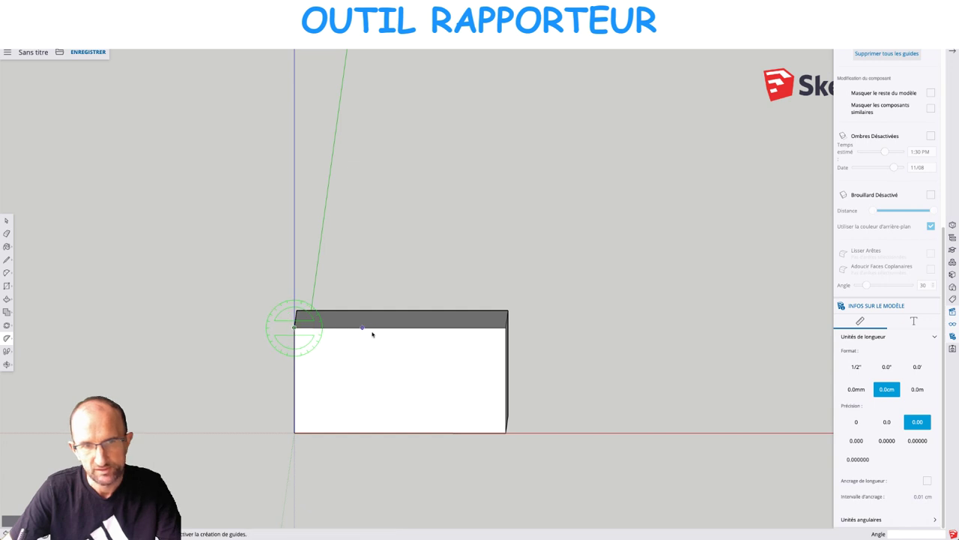
pyautogui.click(505, 327)
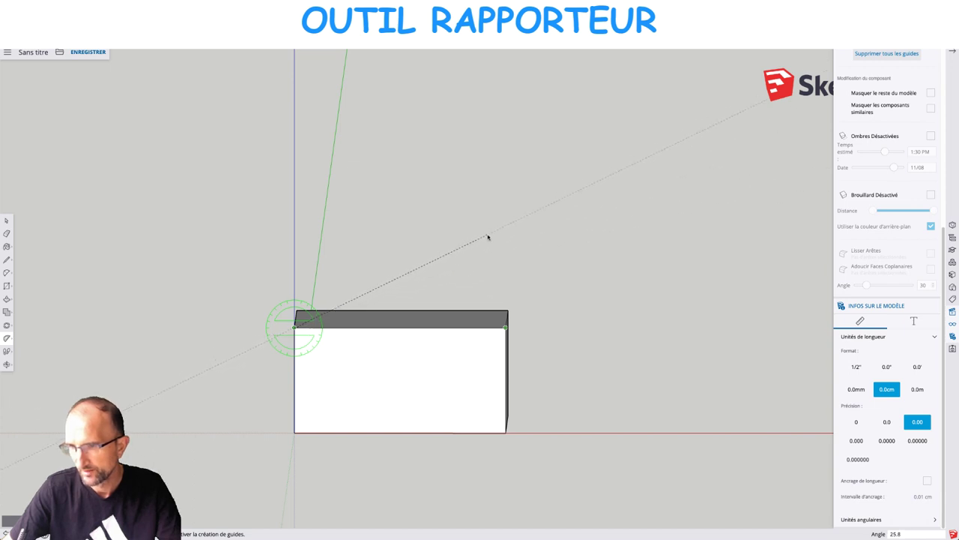
pyautogui.click(489, 243)
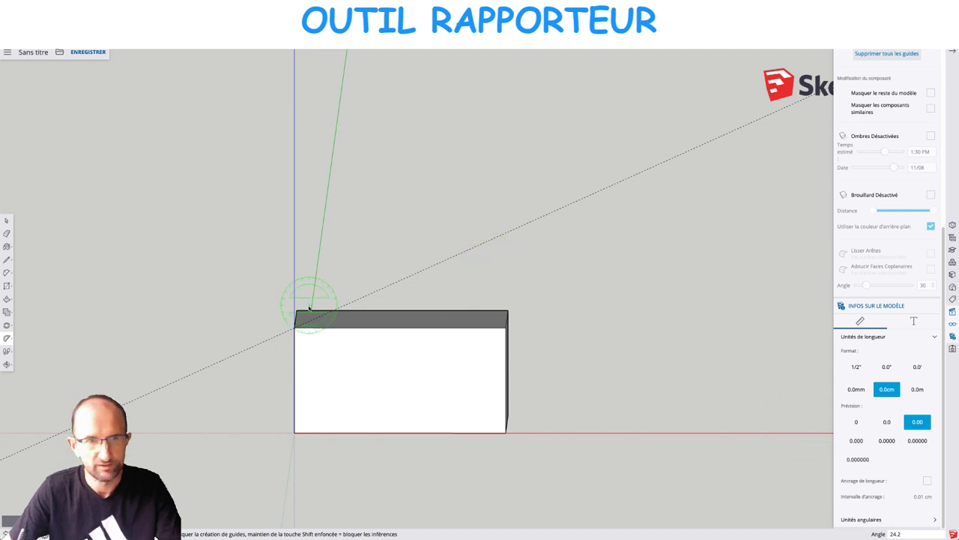
pyautogui.click(296, 327)
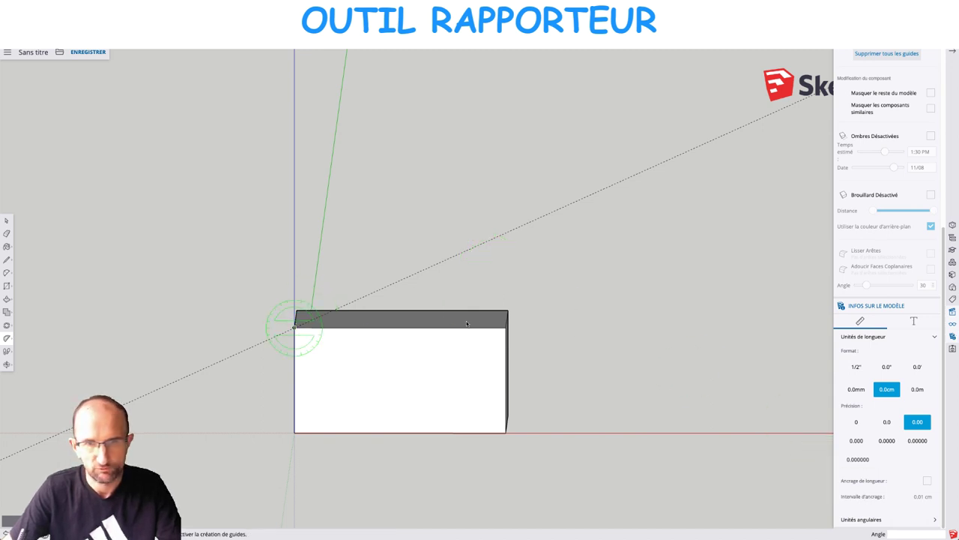
pyautogui.click(506, 327)
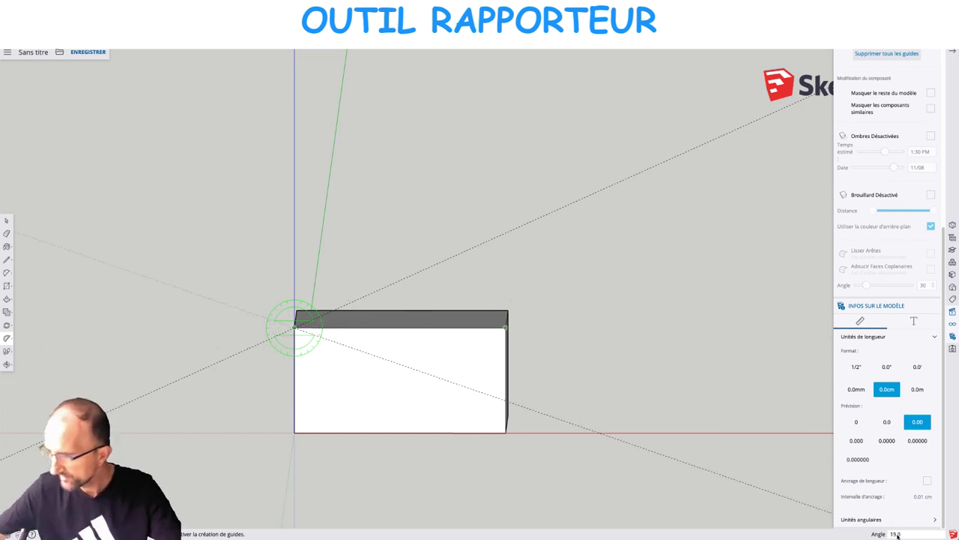
pyautogui.write('45')
pyautogui.press('Return')
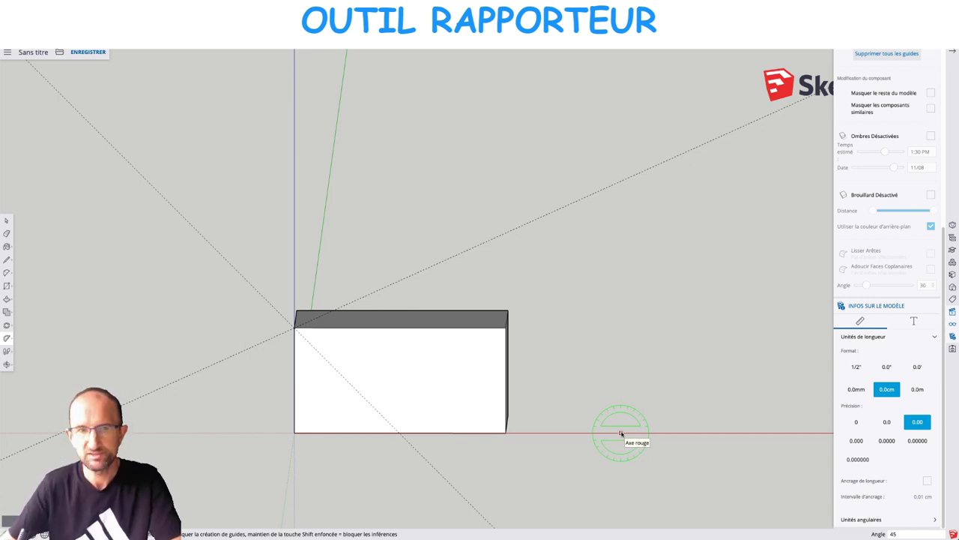
pyautogui.moveTo(531, 315)
pyautogui.mouseDown(button='middle')
pyautogui.moveTo(416, 358)
pyautogui.moveTo(359, 427)
pyautogui.mouseUp(button='middle')
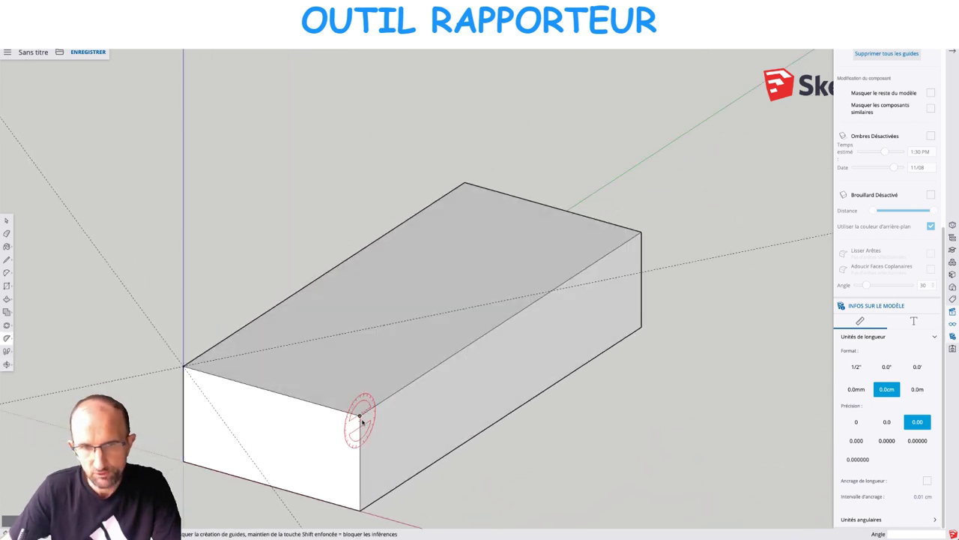
pyautogui.moveTo(422, 407)
pyautogui.mouseDown(button='middle')
pyautogui.moveTo(289, 398)
pyautogui.moveTo(272, 406)
pyautogui.moveTo(418, 388)
pyautogui.moveTo(407, 395)
pyautogui.moveTo(610, 338)
pyautogui.moveTo(371, 331)
pyautogui.moveTo(547, 358)
pyautogui.moveTo(739, 359)
pyautogui.moveTo(412, 342)
pyautogui.moveTo(709, 335)
pyautogui.moveTo(670, 305)
pyautogui.moveTo(636, 302)
pyautogui.mouseUp(button='middle')
# Delete the box, undo away both guide lines, and return to the Front view.
pyautogui.press('space')
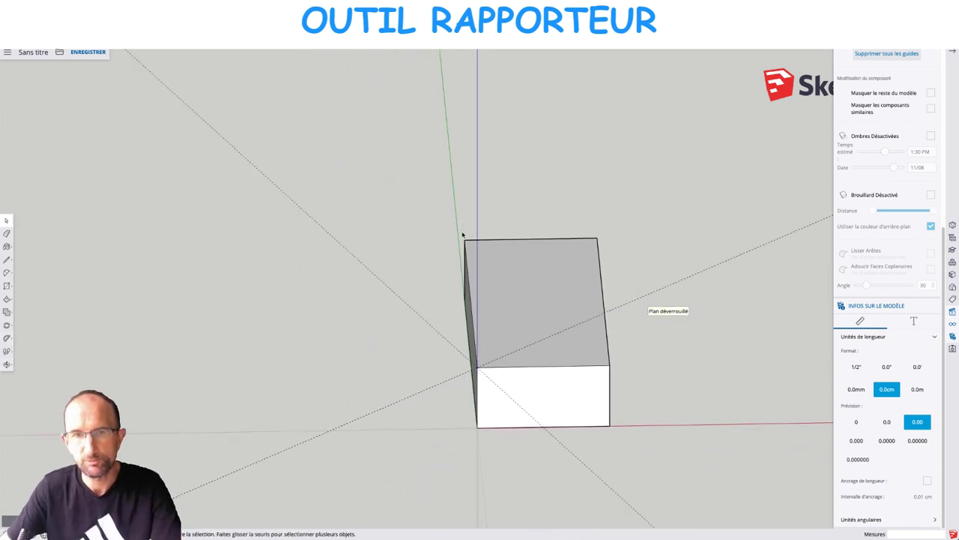
pyautogui.moveTo(413, 197); pyautogui.dragTo(665, 450)
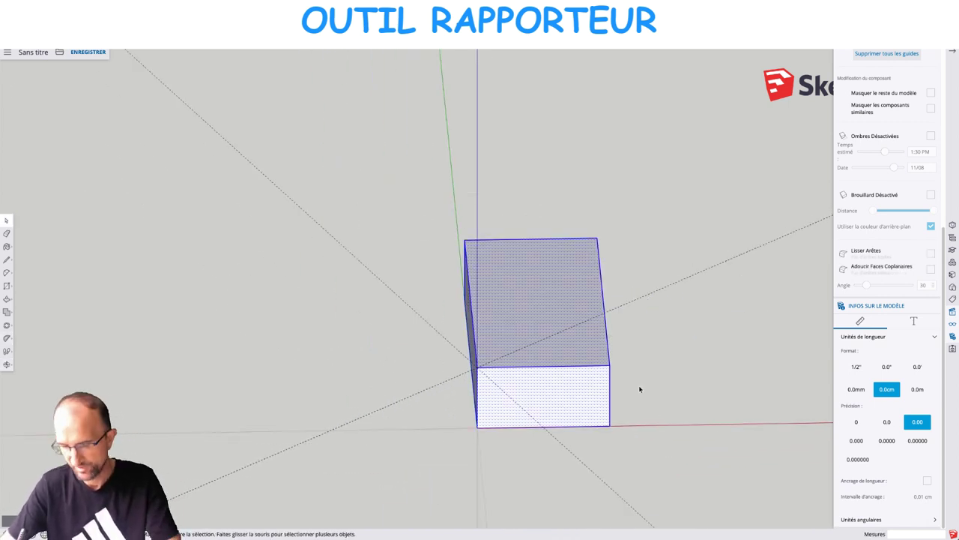
pyautogui.press('Delete')
pyautogui.moveTo(488, 418); pyautogui.dragTo(695, 407, button='middle')
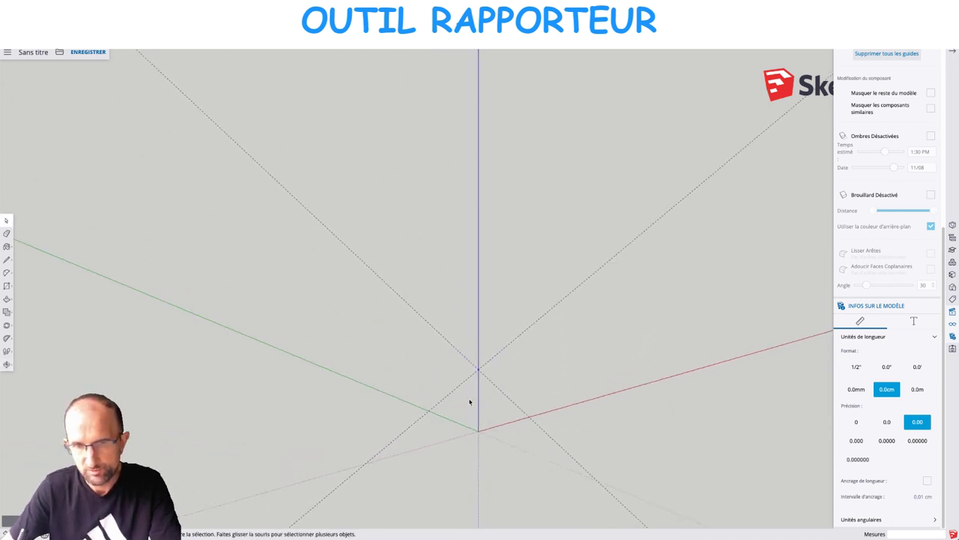
pyautogui.hotkey('ctrl', 'z')
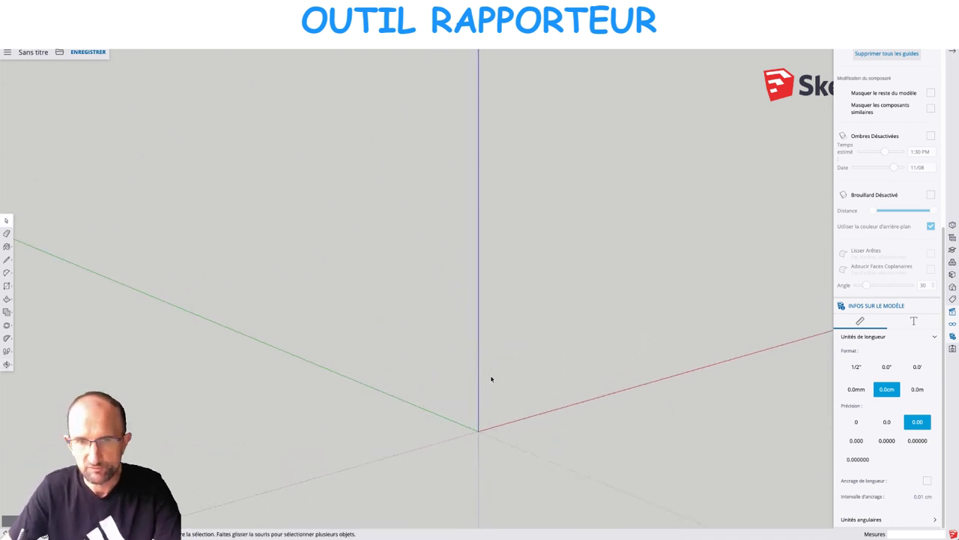
pyautogui.moveTo(491, 378)
pyautogui.mouseDown(button='middle')
pyautogui.moveTo(458, 391)
pyautogui.moveTo(452, 410)
pyautogui.mouseUp(button='middle')
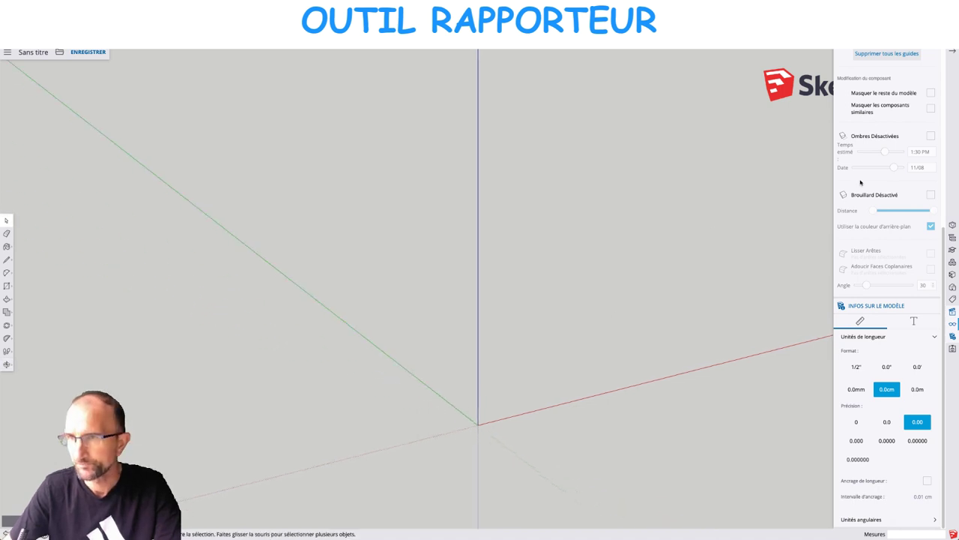
pyautogui.scroll(5, 860, 182)
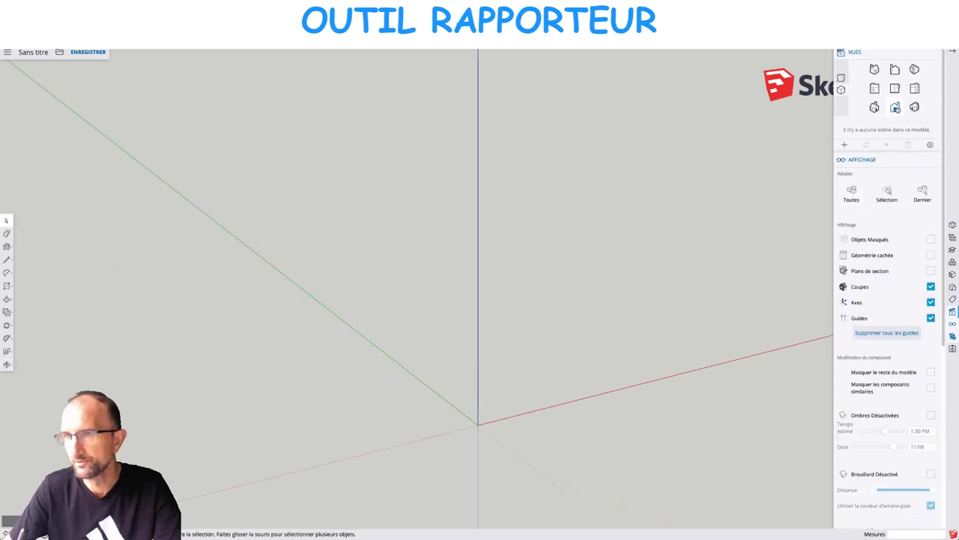
pyautogui.click(895, 107)
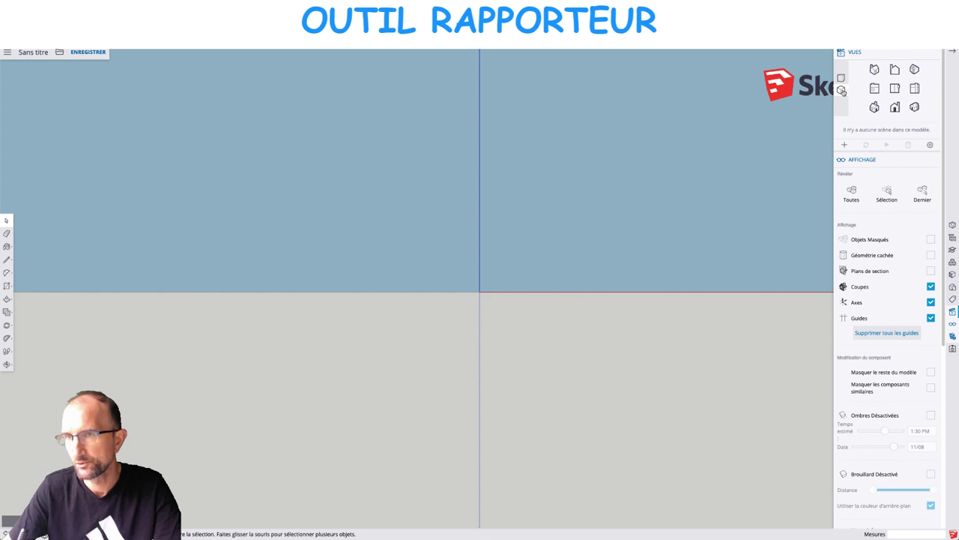
pyautogui.click(59, 54)
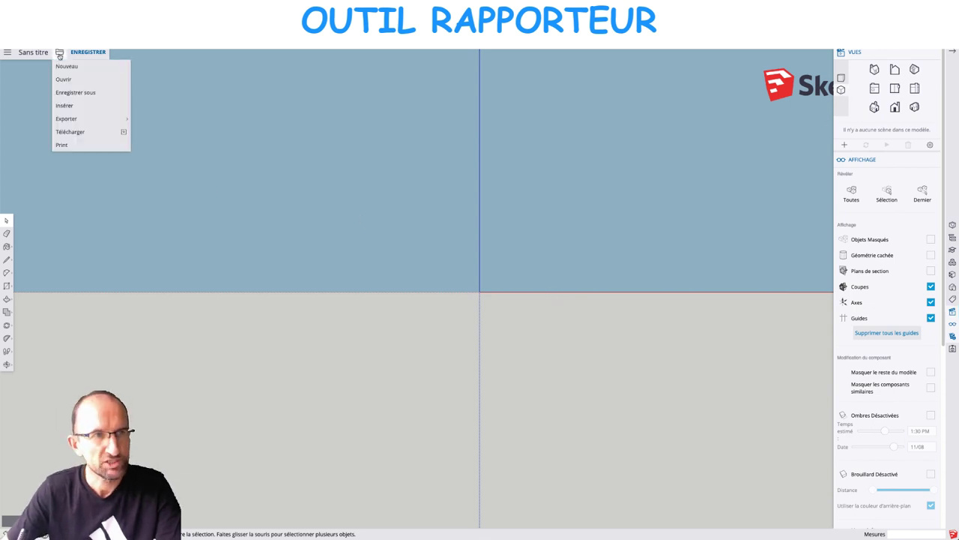
# Insert the kisspng protractor PNG from the 20_Rapporteur folder as an image.
pyautogui.click(66, 106)
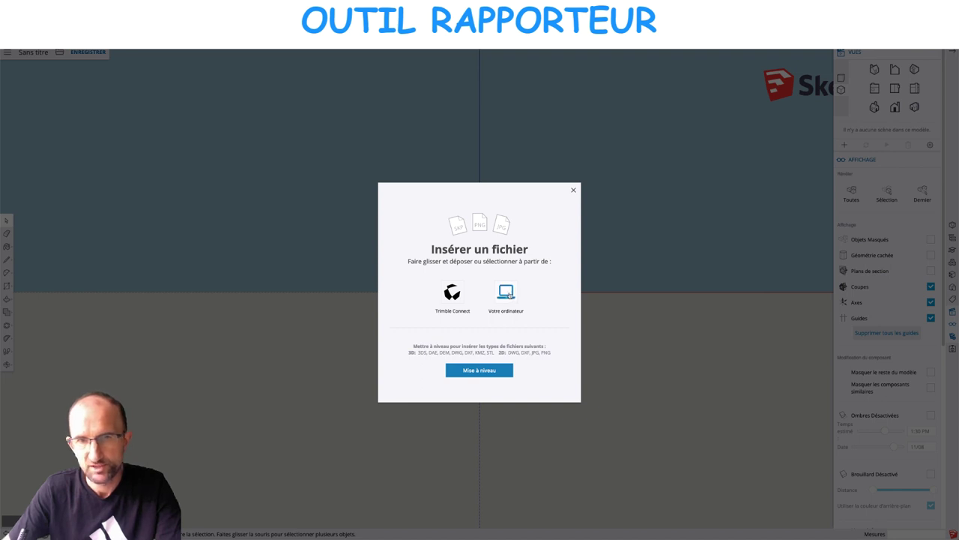
pyautogui.click(507, 293)
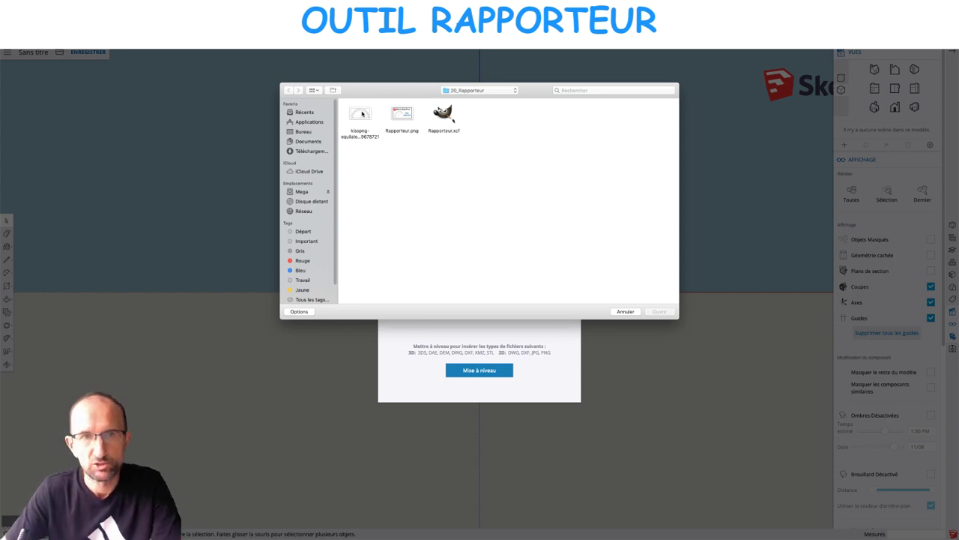
pyautogui.click(363, 116)
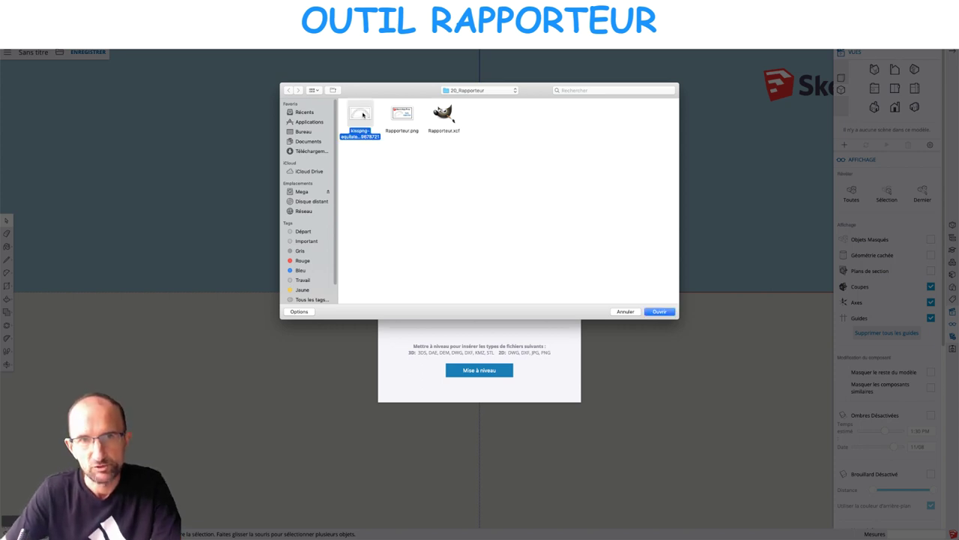
pyautogui.click(658, 312)
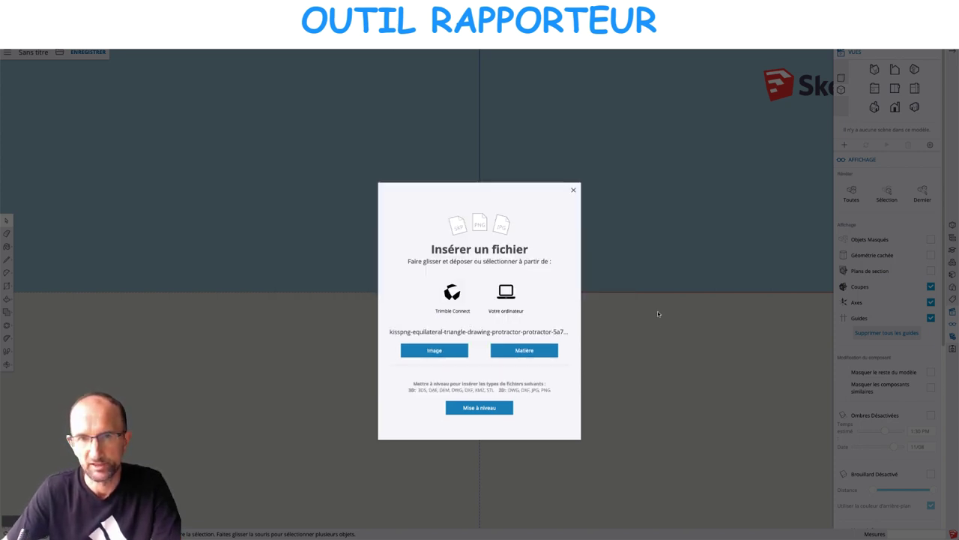
pyautogui.click(446, 351)
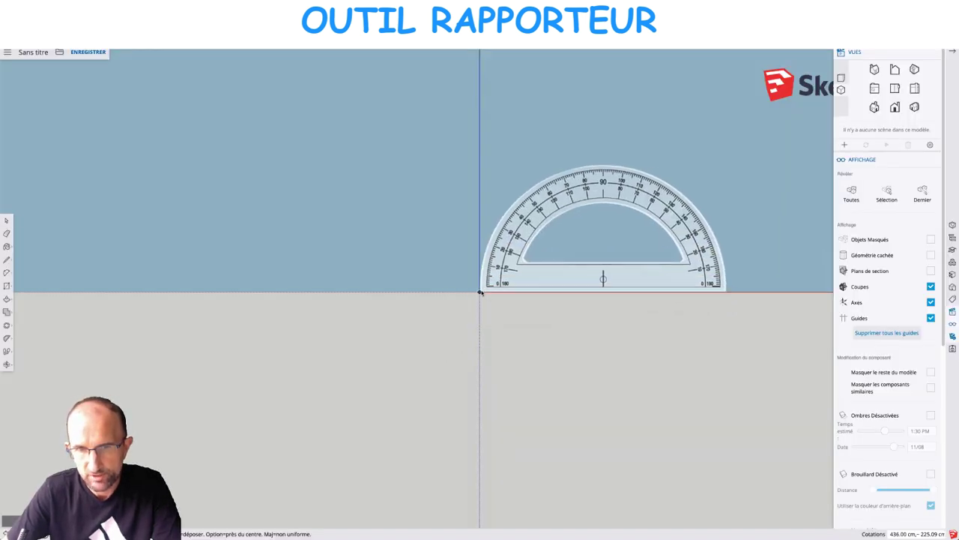
# Place the protractor image at the origin with its base on the red axis, scaled up.
pyautogui.click(480, 292)
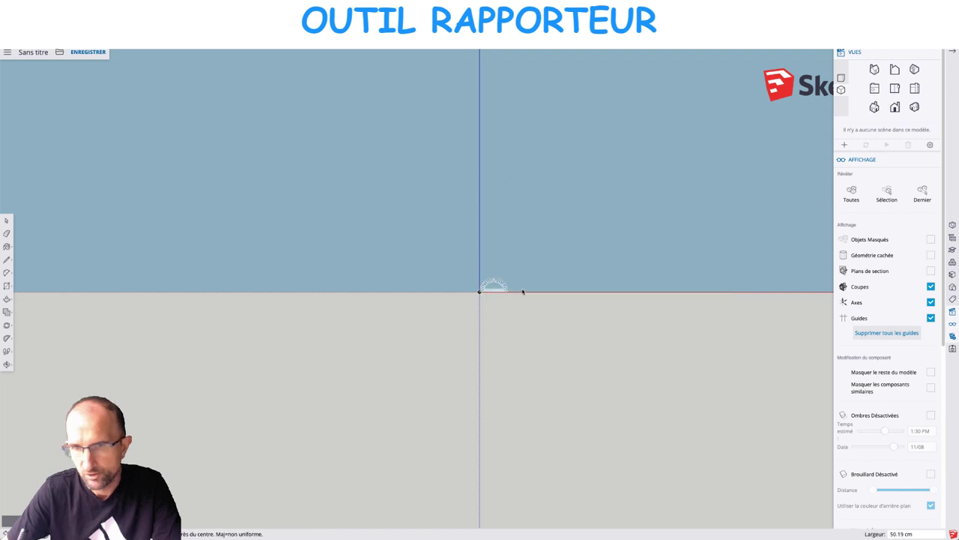
pyautogui.click(657, 278)
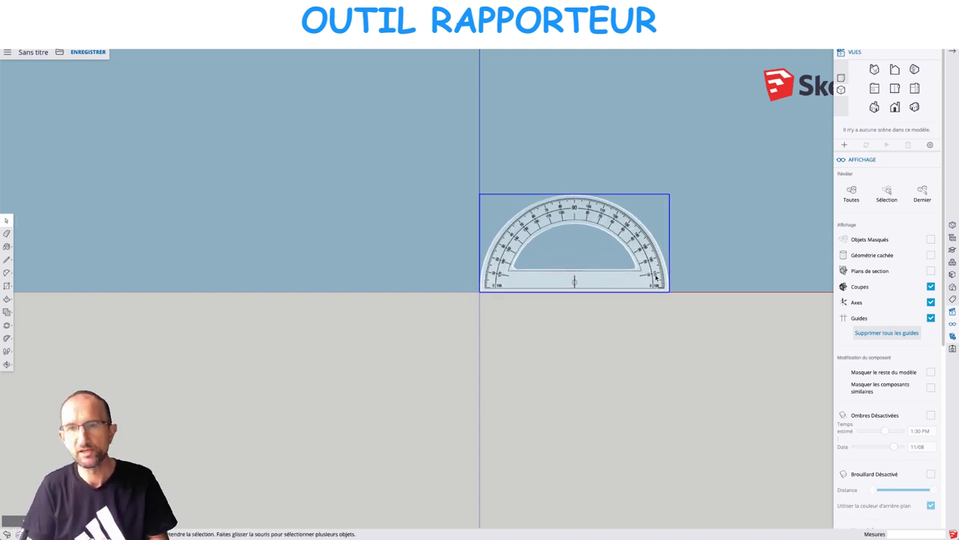
pyautogui.scroll(3, 593, 278)
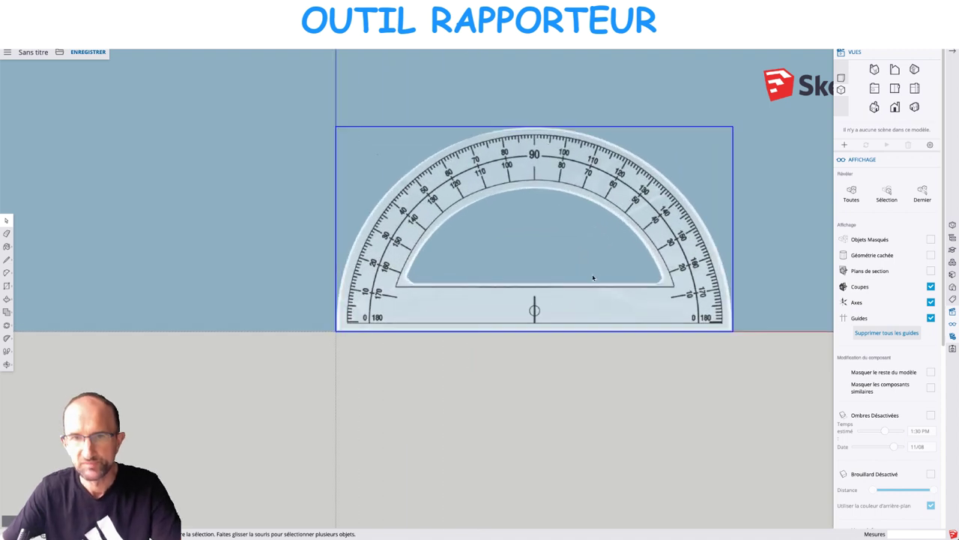
pyautogui.scroll(1, 375, 308)
pyautogui.scroll(2, 316, 317)
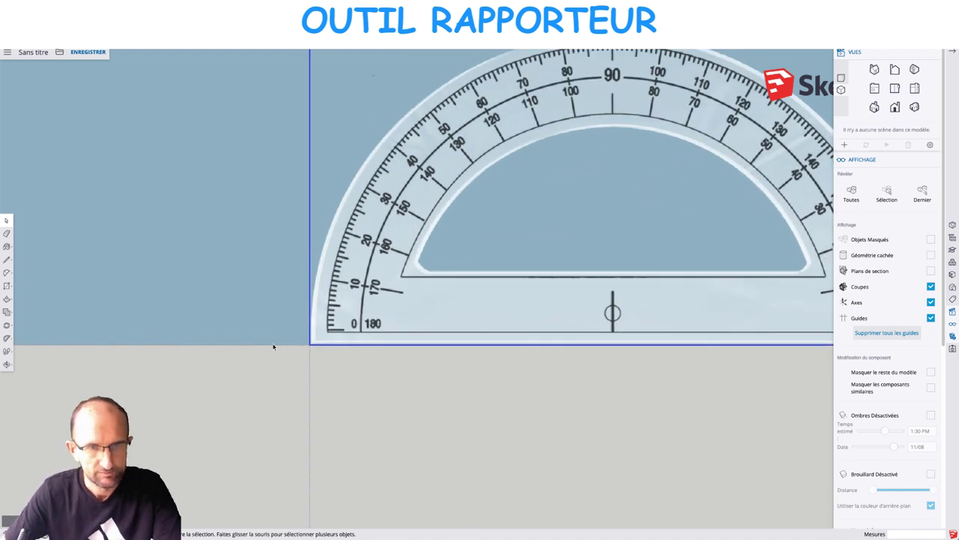
# Measure from the protractor image's lower-left corner with the Tape Measure.
pyautogui.press('t')
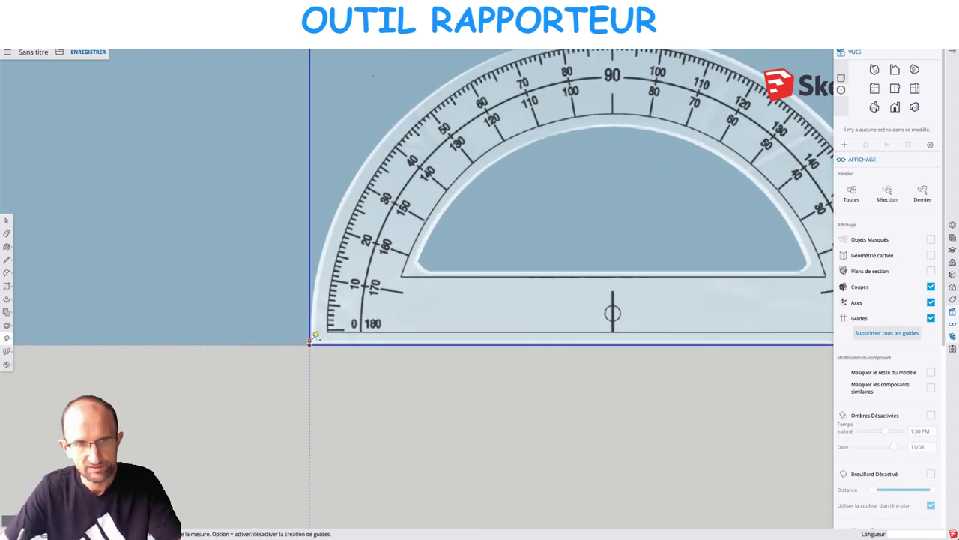
pyautogui.click(311, 341)
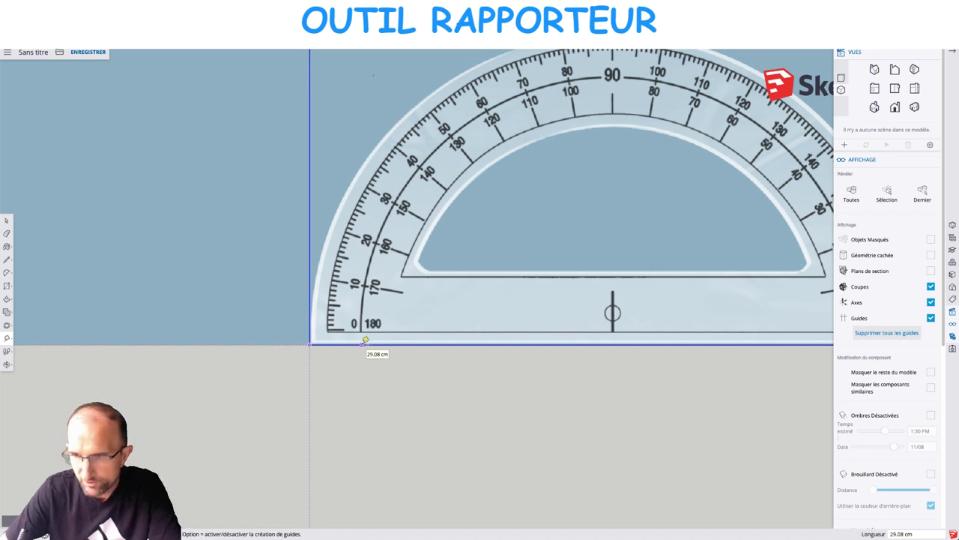
pyautogui.scroll(2, 330, 339)
pyautogui.scroll(2, 328, 333)
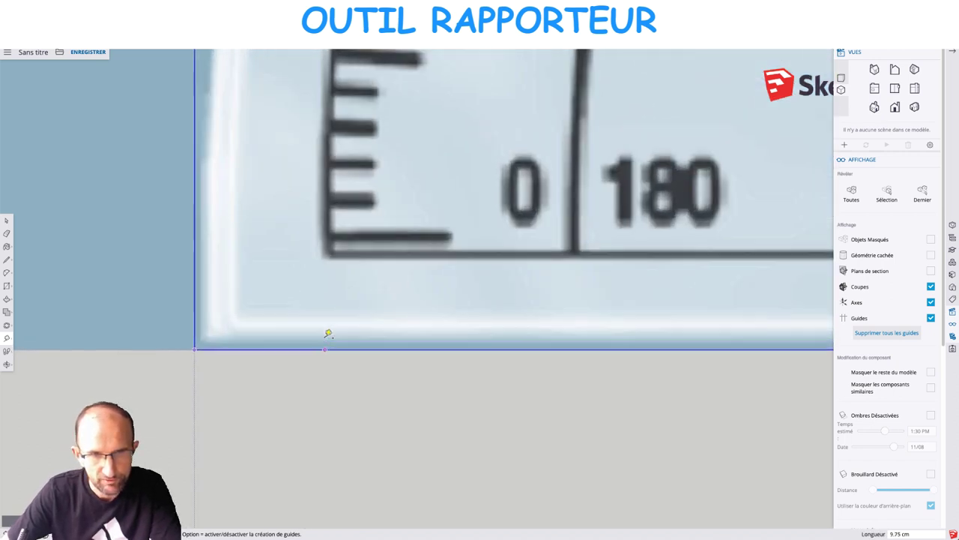
pyautogui.scroll(1, 325, 335)
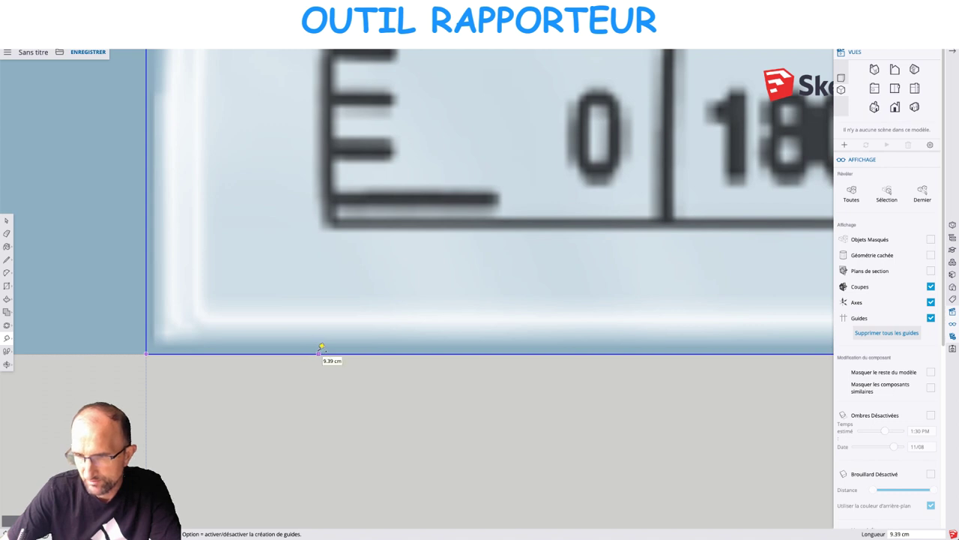
pyautogui.scroll(-1, 320, 349)
pyautogui.scroll(-1, 321, 349)
pyautogui.scroll(-1, 321, 349)
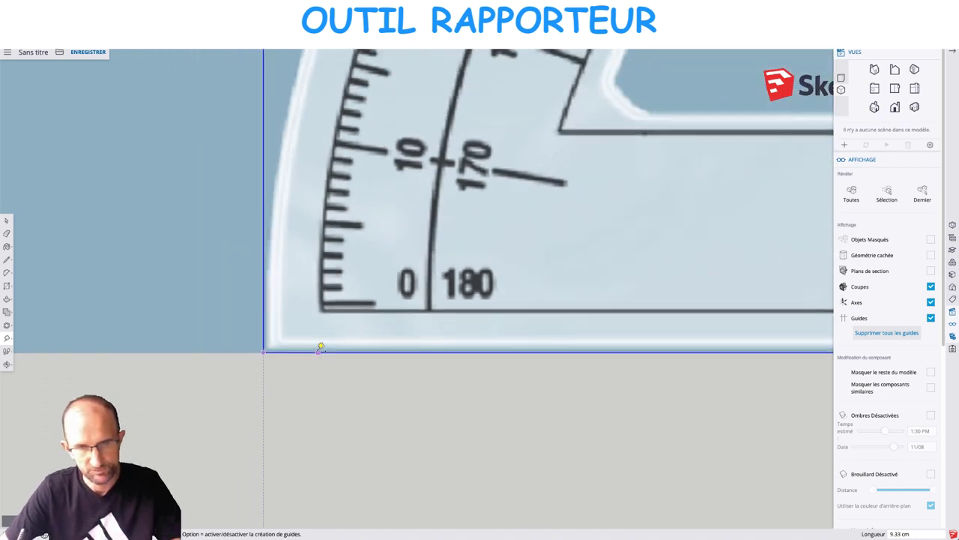
pyautogui.scroll(-1, 327, 337)
pyautogui.moveTo(329, 333)
pyautogui.keyDown('shift'); pyautogui.mouseDown(button='middle')
pyautogui.moveTo(332, 379)
pyautogui.moveTo(252, 407)
pyautogui.mouseUp(button='middle'); pyautogui.keyUp('shift')
pyautogui.scroll(-1, 274, 401)
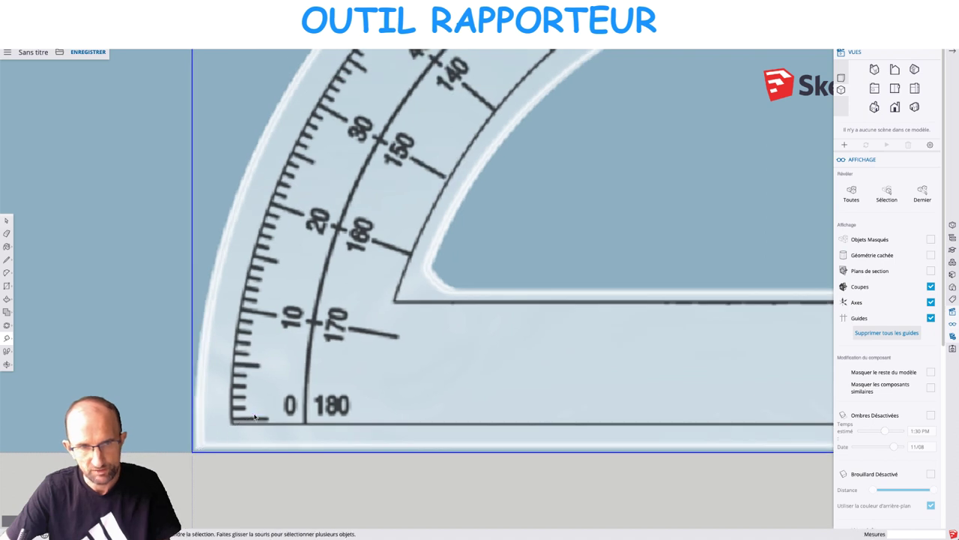
pyautogui.press('space')
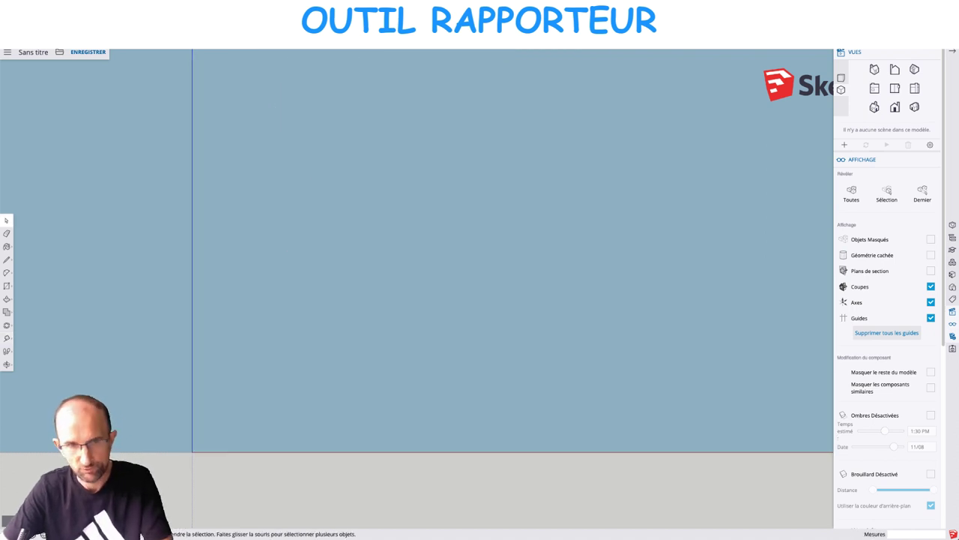
# Import a second kisspng protractor picture from the computer as an image.
pyautogui.click(59, 52)
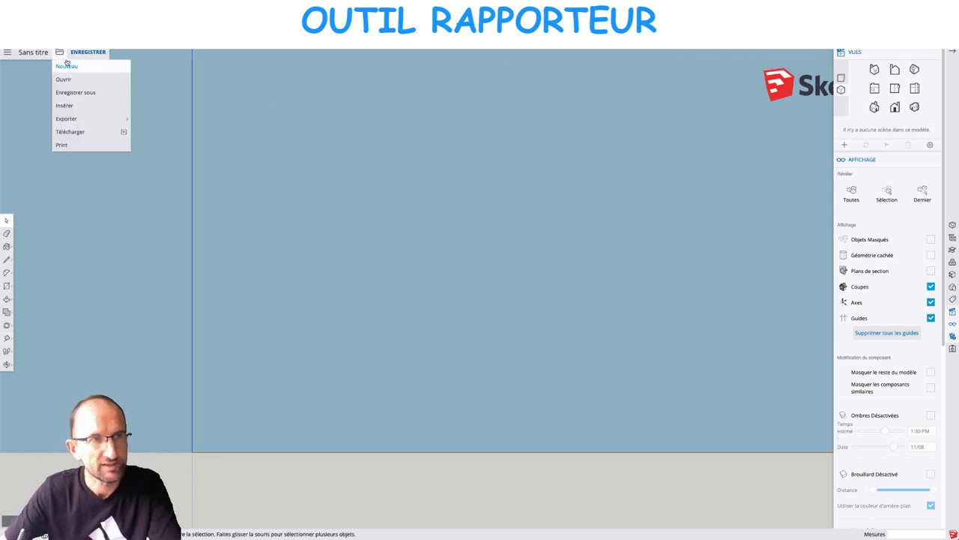
pyautogui.click(75, 107)
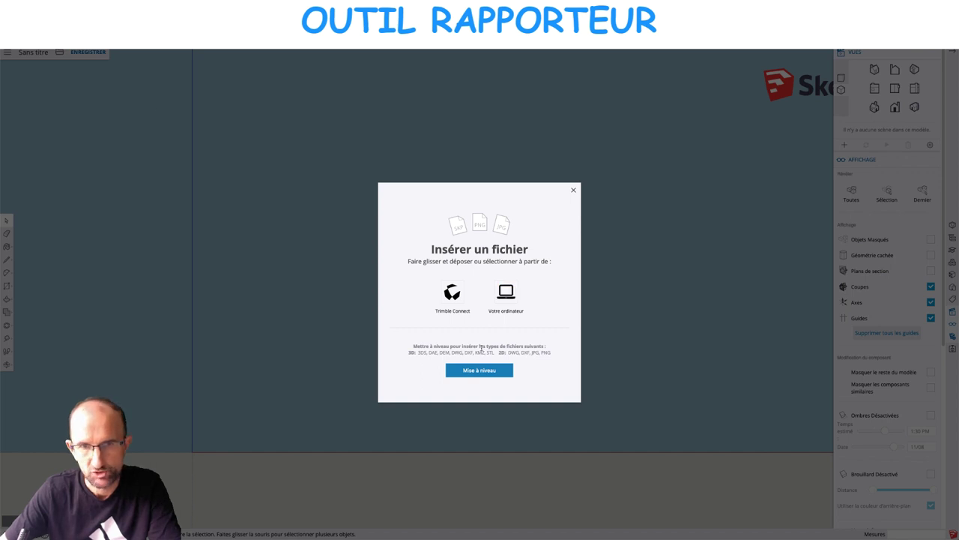
pyautogui.click(508, 294)
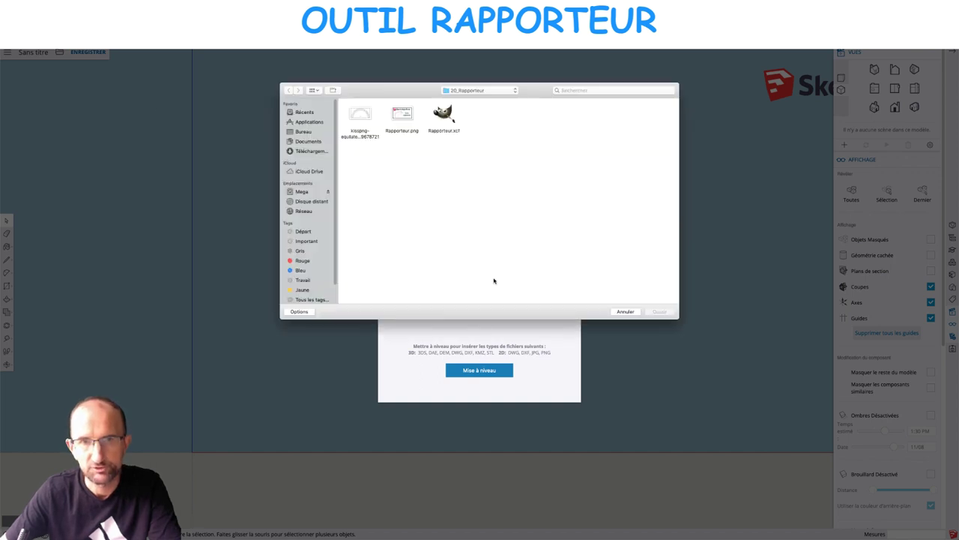
pyautogui.click(360, 124)
pyautogui.click(659, 312)
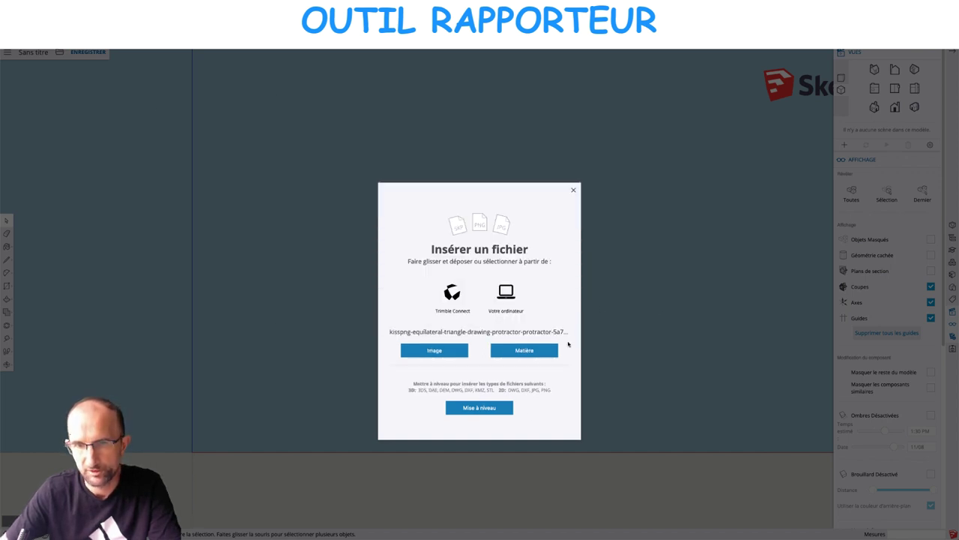
pyautogui.click(466, 351)
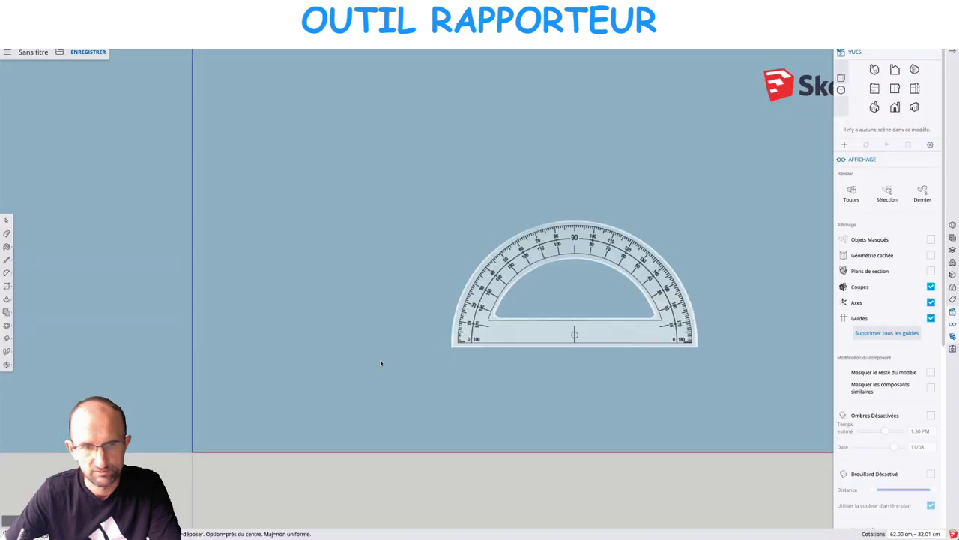
# Anchor the protractor image at the origin and size it about 9.5 cm wide.
pyautogui.click(191, 452)
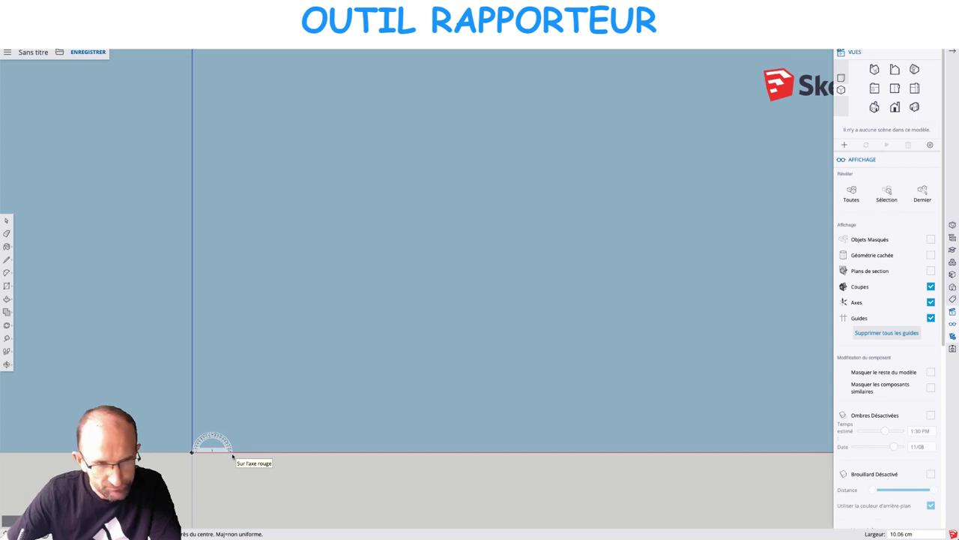
pyautogui.scroll(2, 229, 452)
pyautogui.scroll(2, 223, 450)
pyautogui.scroll(2, 219, 447)
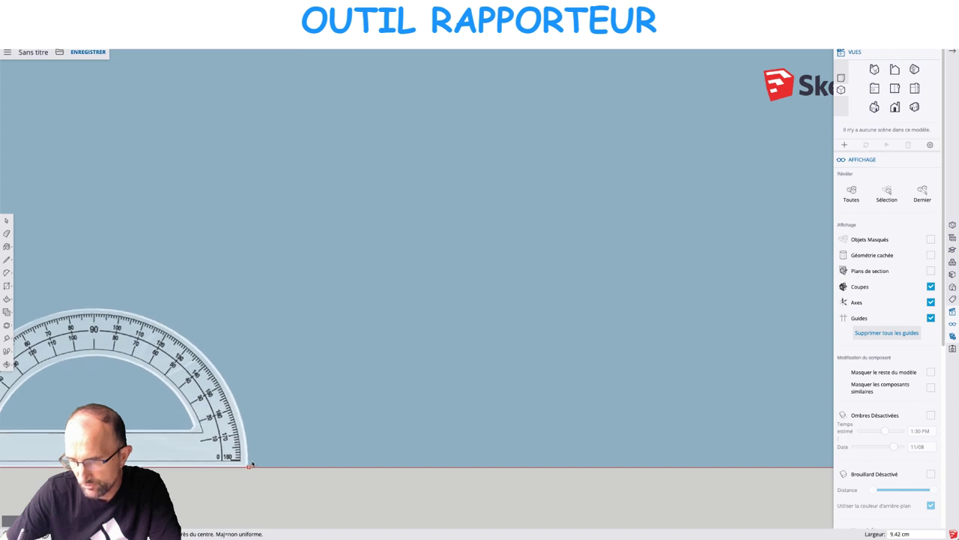
pyautogui.scroll(1, 257, 465)
pyautogui.scroll(1, 255, 464)
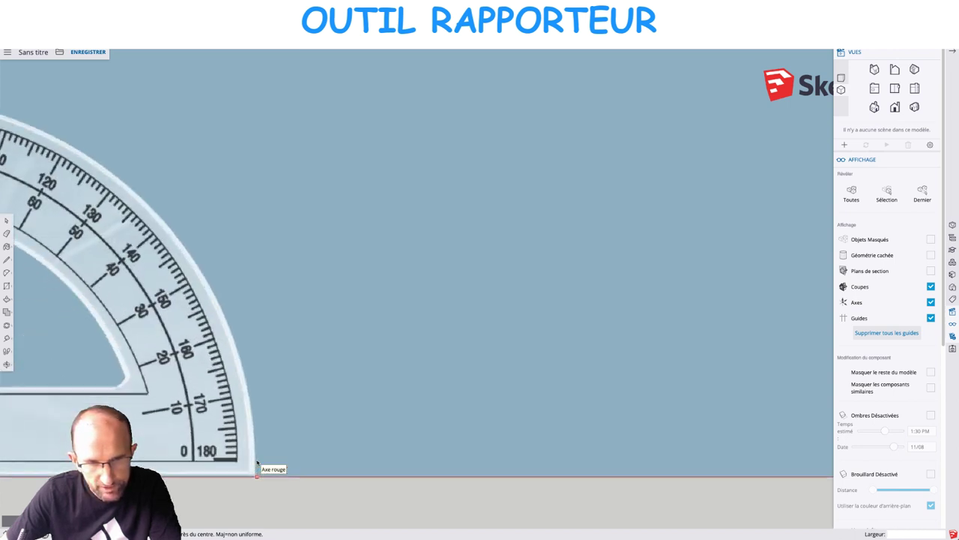
pyautogui.scroll(1, 254, 465)
pyautogui.scroll(1, 251, 464)
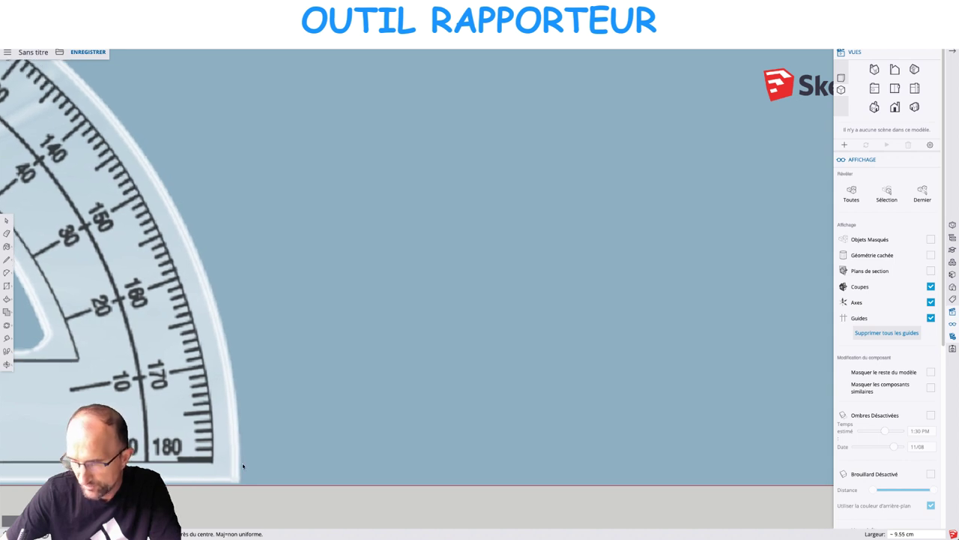
pyautogui.click(242, 466)
# Centre the protractor image in view and switch to the Paint Bucket to show materials.
pyautogui.scroll(-2, 243, 464)
pyautogui.scroll(-2, 246, 450)
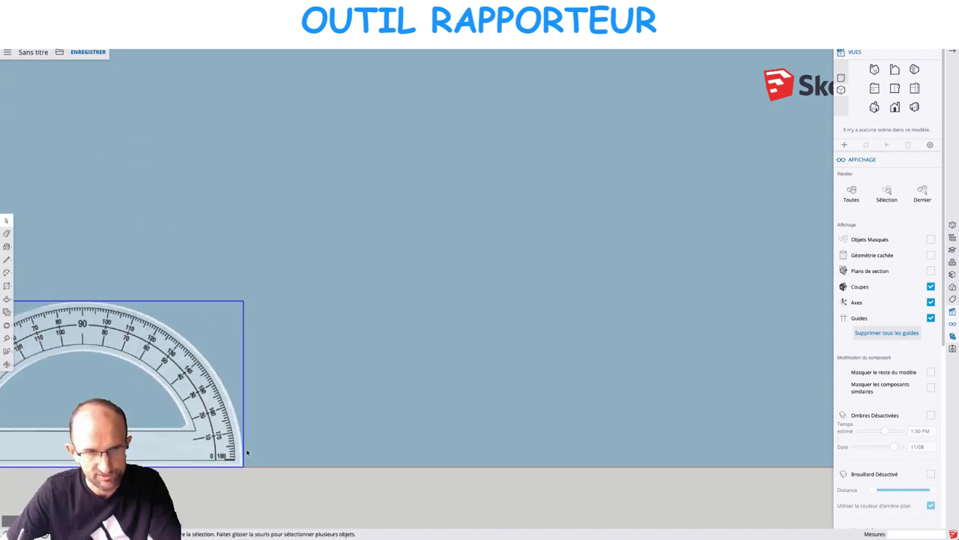
pyautogui.scroll(-1, 246, 449)
pyautogui.keyDown('shift'); pyautogui.moveTo(219, 442); pyautogui.dragTo(517, 362, button='middle'); pyautogui.keyUp('shift')
pyautogui.scroll(2, 506, 359)
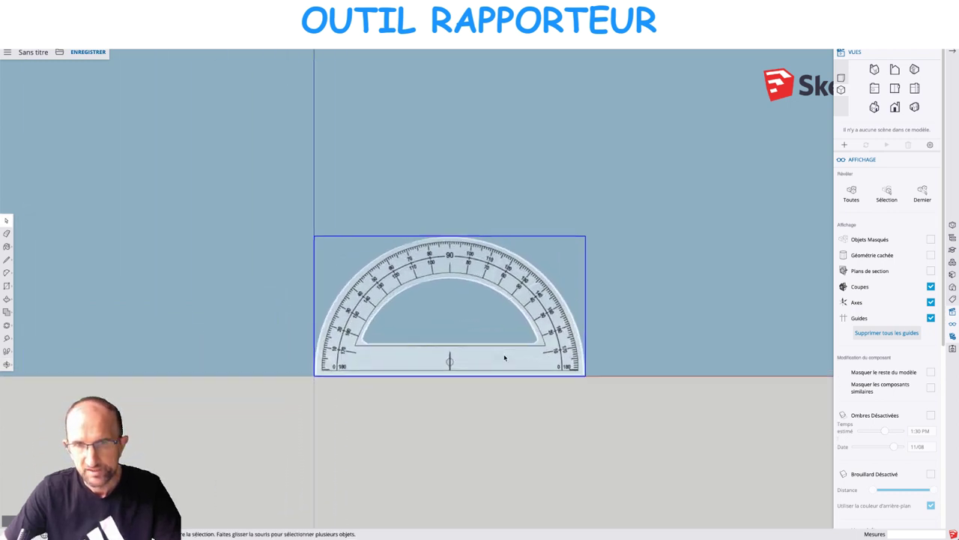
pyautogui.scroll(2, 506, 359)
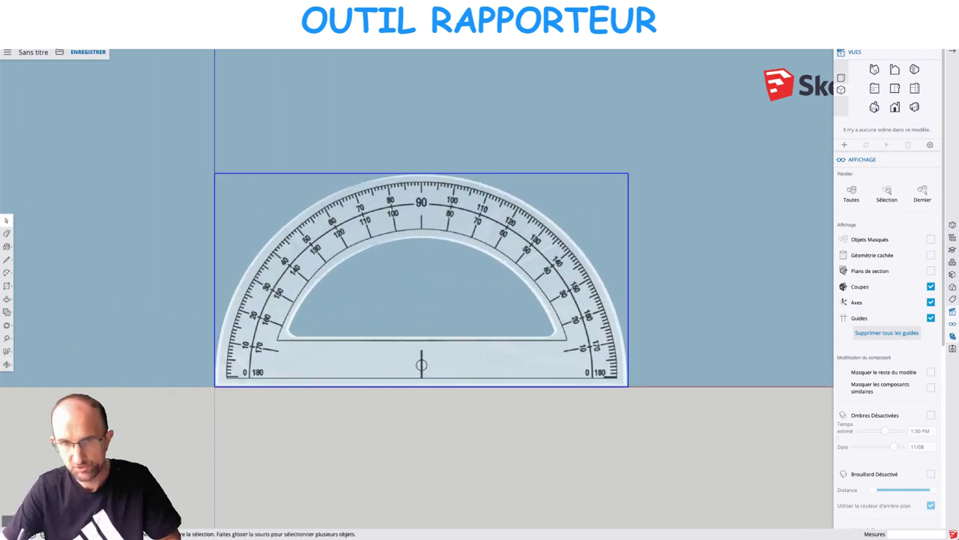
pyautogui.press('b')
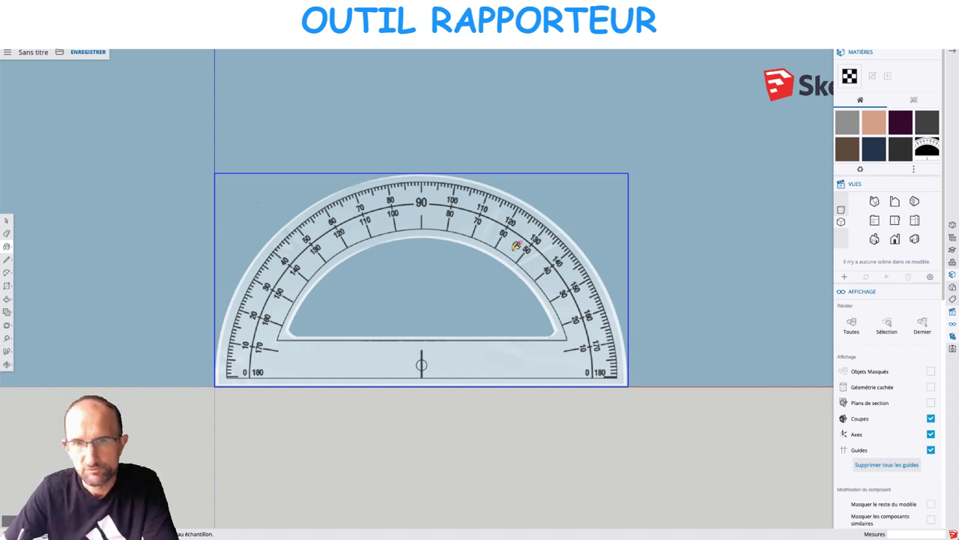
# Turn the protractor image into a material with 'Utiliser comme matière'.
pyautogui.rightClick(516, 249)
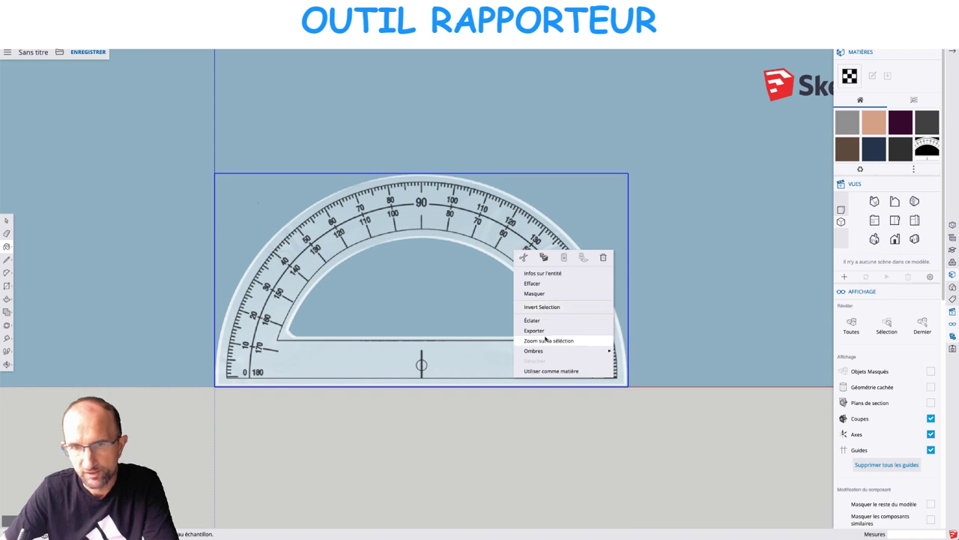
pyautogui.click(546, 371)
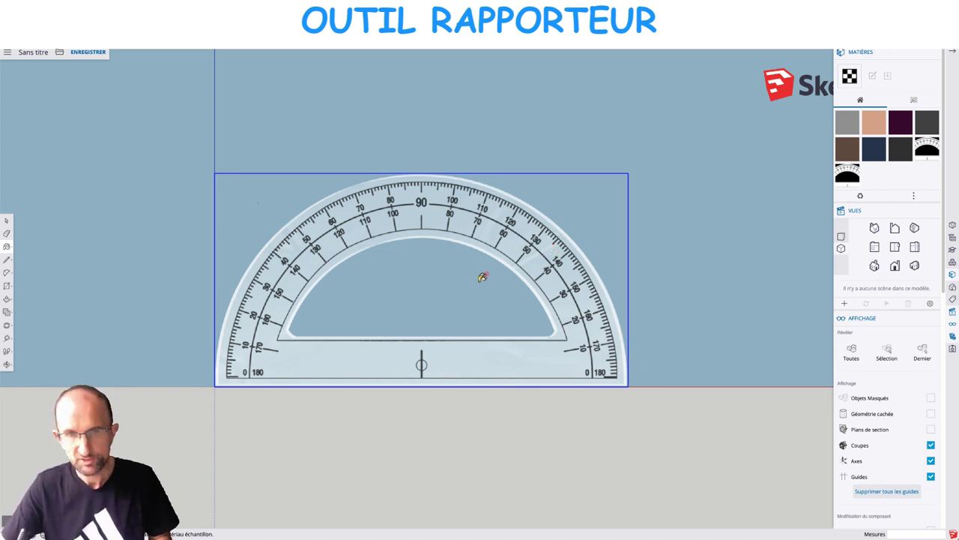
# Draw an arc from the protractor's lower-left to lower-right corner, bulging to its top.
pyautogui.press('a')
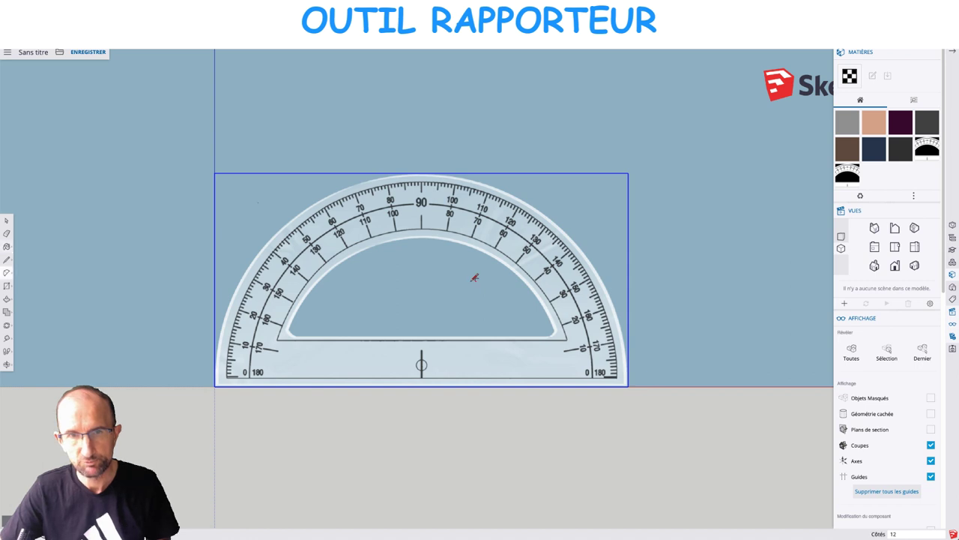
pyautogui.click(215, 385)
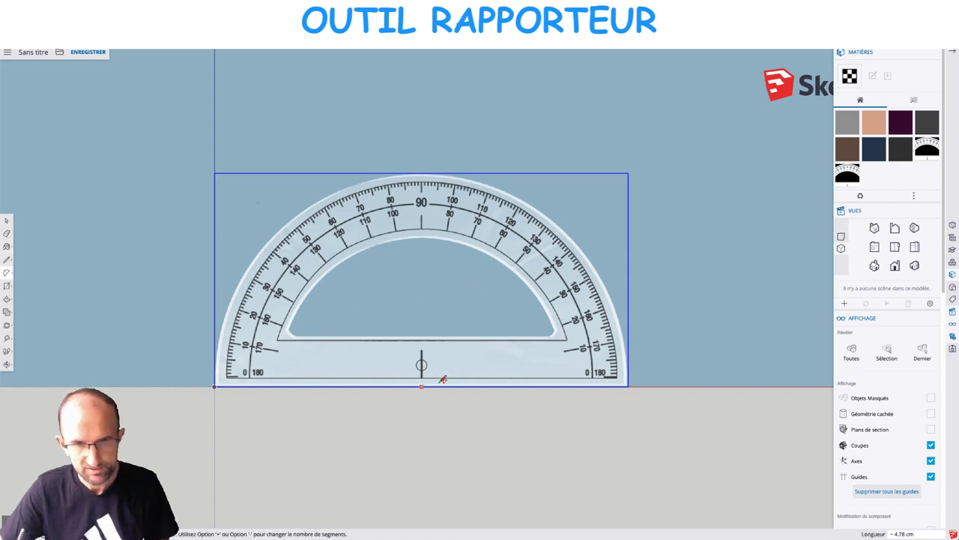
pyautogui.click(629, 383)
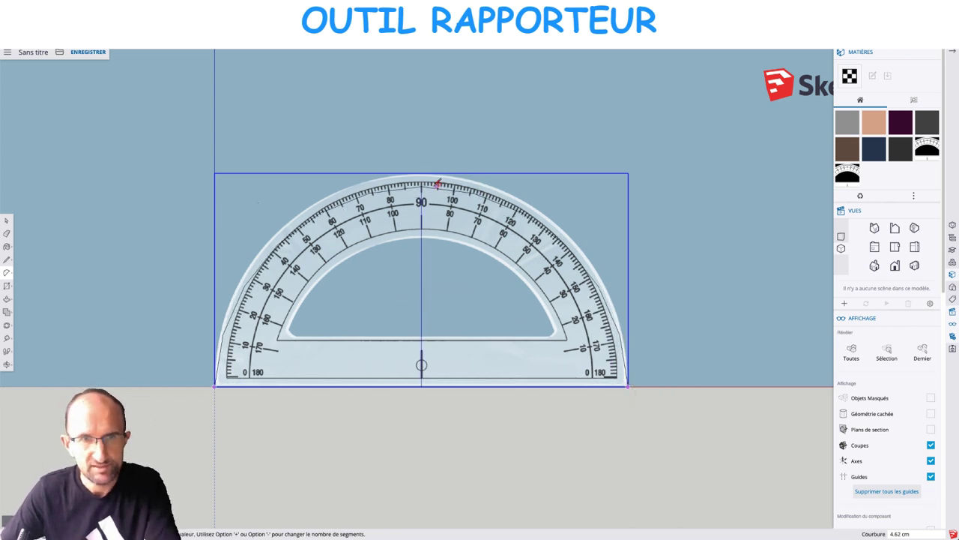
pyautogui.click(427, 171)
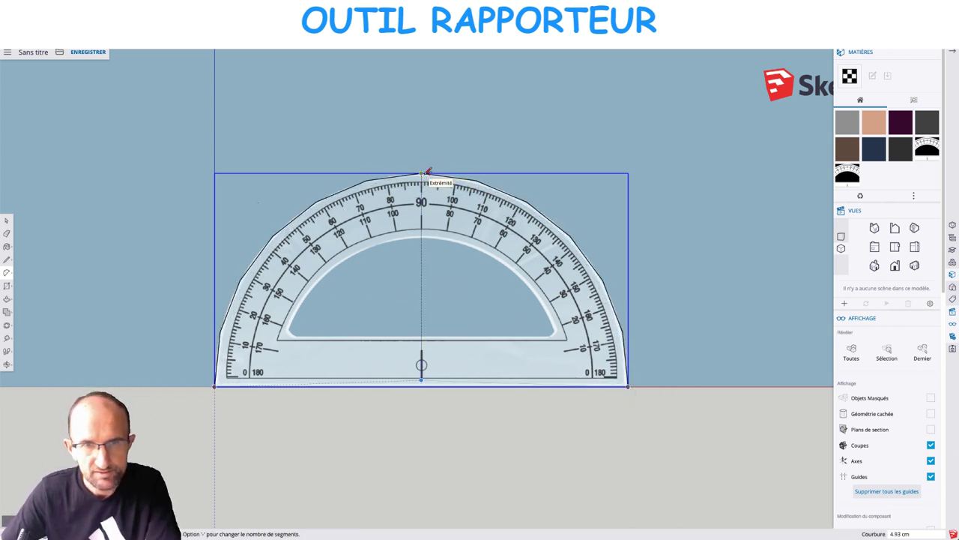
# Set the arc's segment count to 48 in Entity Info.
pyautogui.press('space')
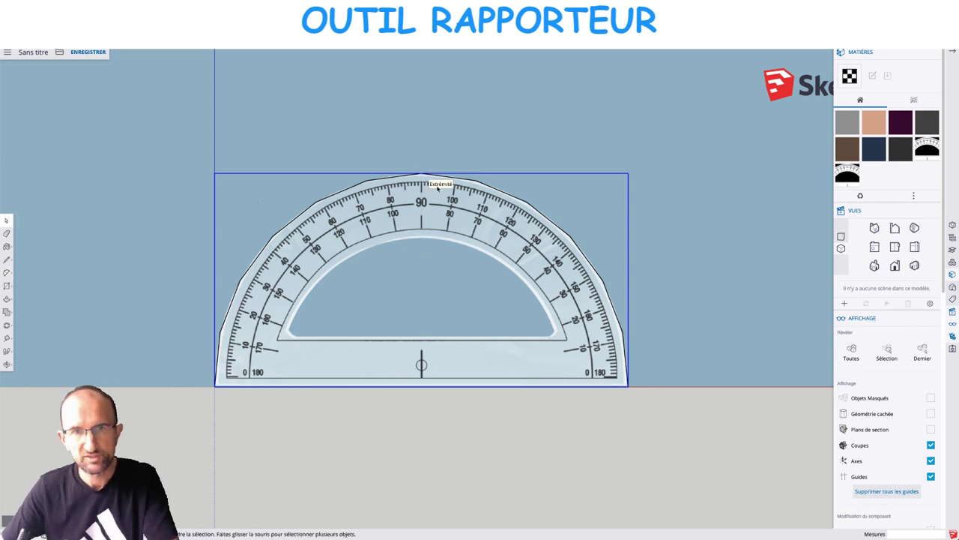
pyautogui.click(487, 187)
pyautogui.rightClick(487, 186)
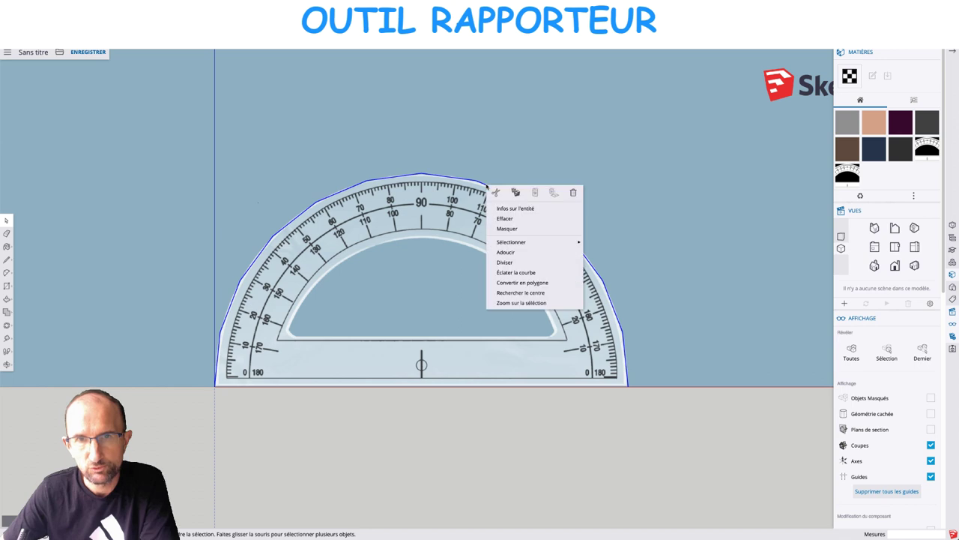
pyautogui.click(507, 207)
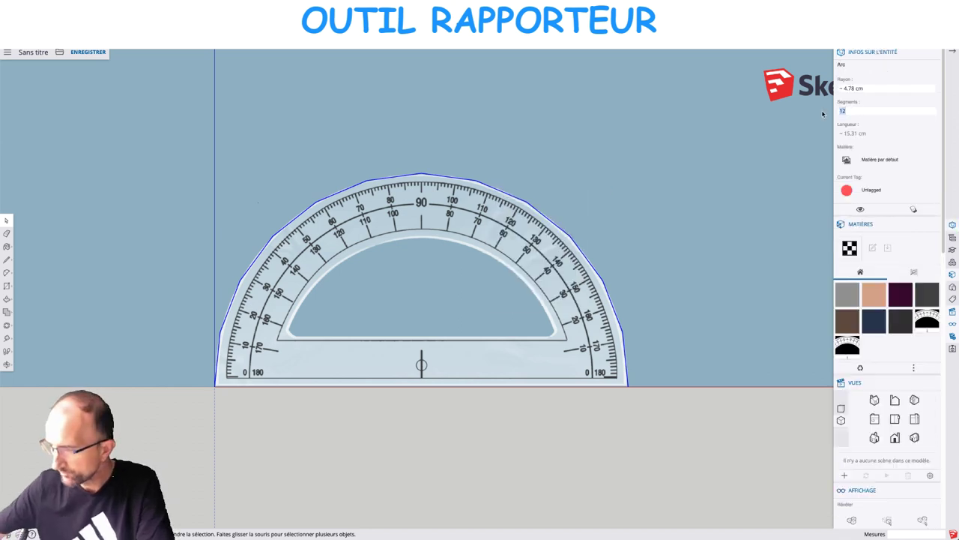
pyautogui.write('48')
pyautogui.press('Return')
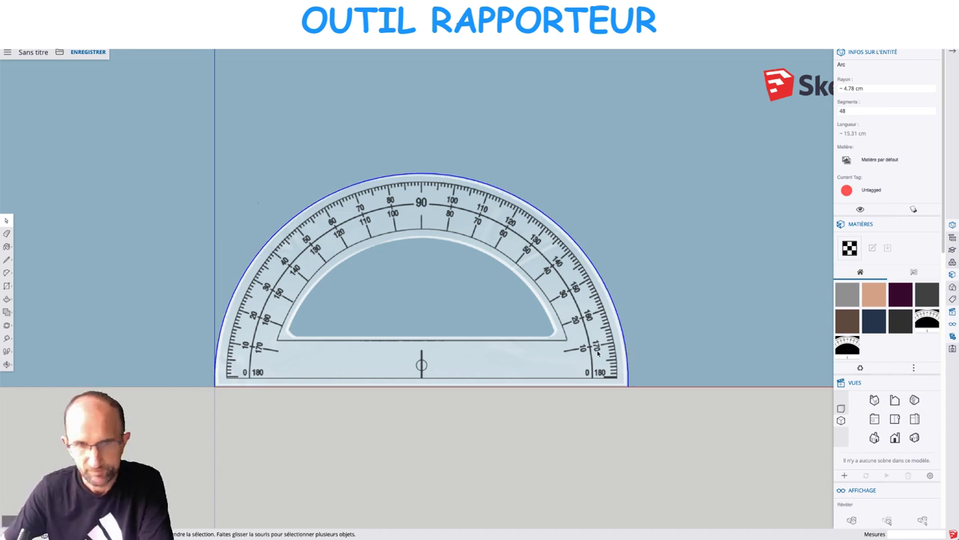
# Draw a straight line between the arc's two endpoints to close the half-disc.
pyautogui.press('l')
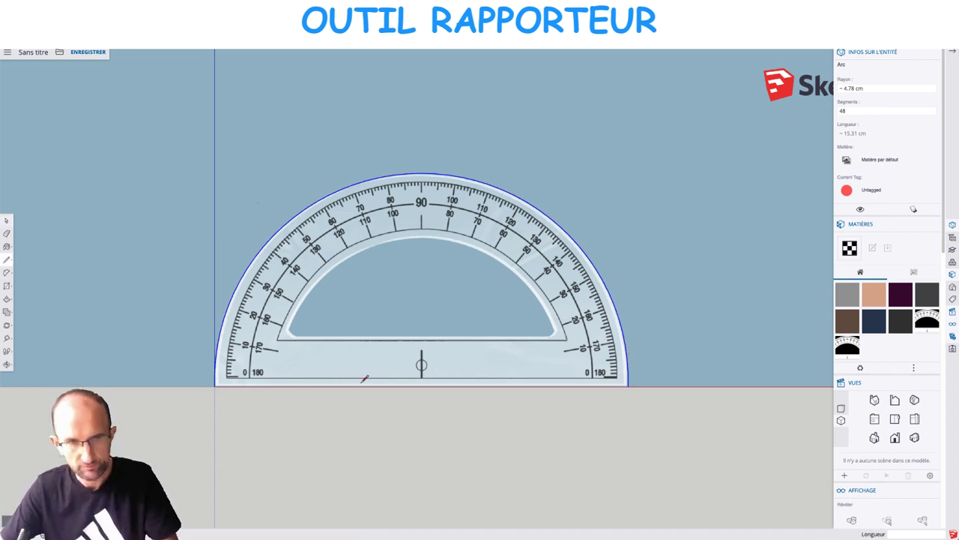
pyautogui.click(216, 385)
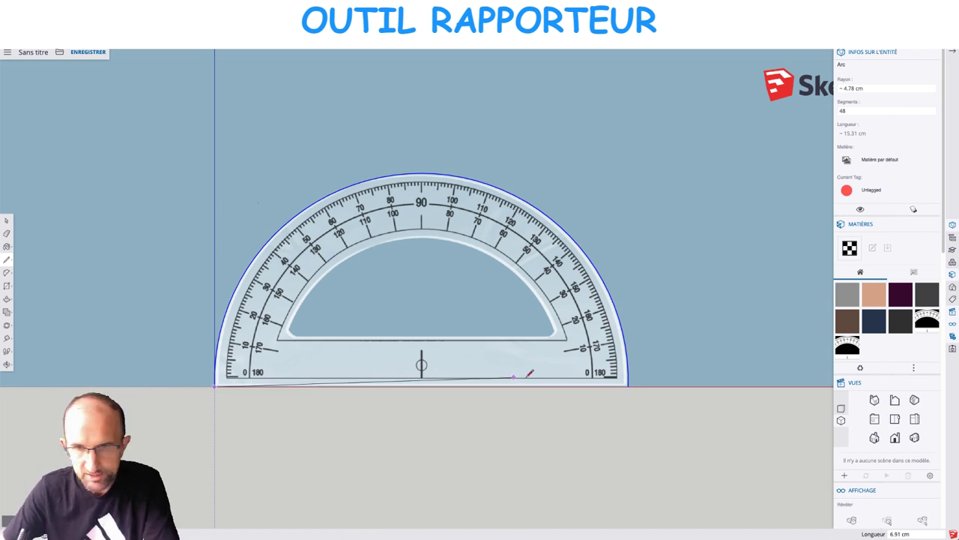
pyautogui.click(628, 385)
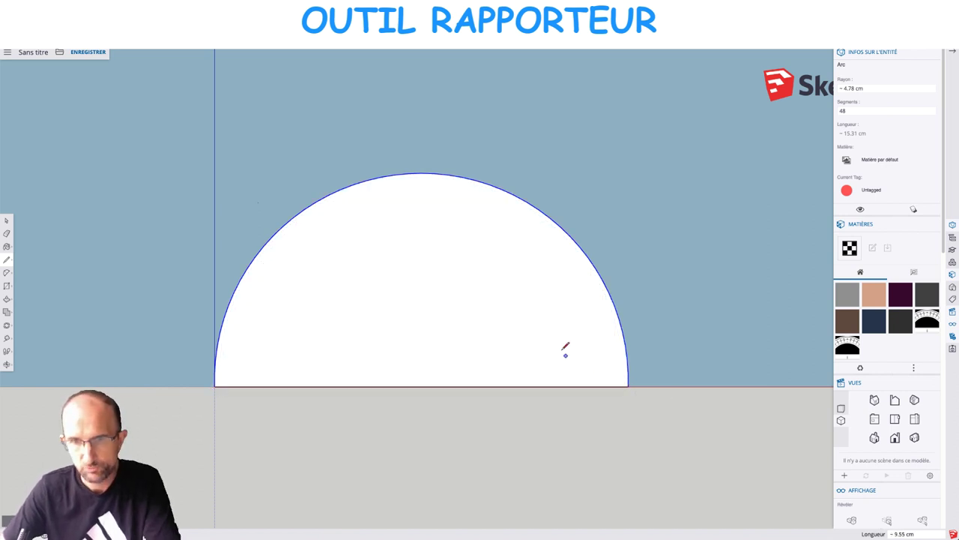
pyautogui.press('space')
pyautogui.moveTo(443, 285)
pyautogui.mouseDown(button='middle')
pyautogui.moveTo(515, 360)
pyautogui.moveTo(730, 337)
pyautogui.mouseUp(button='middle')
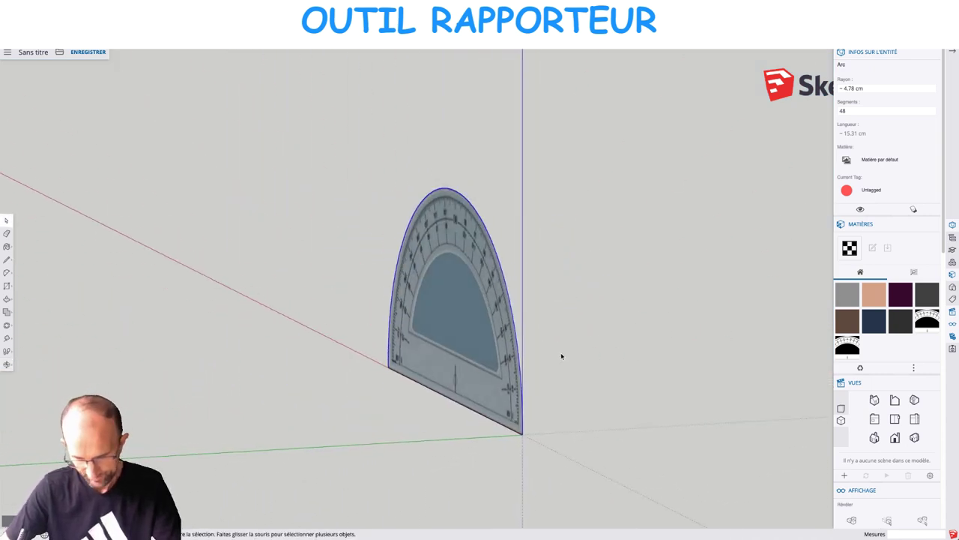
# Browse the Paint Bucket's library of material categories.
pyautogui.press('b')
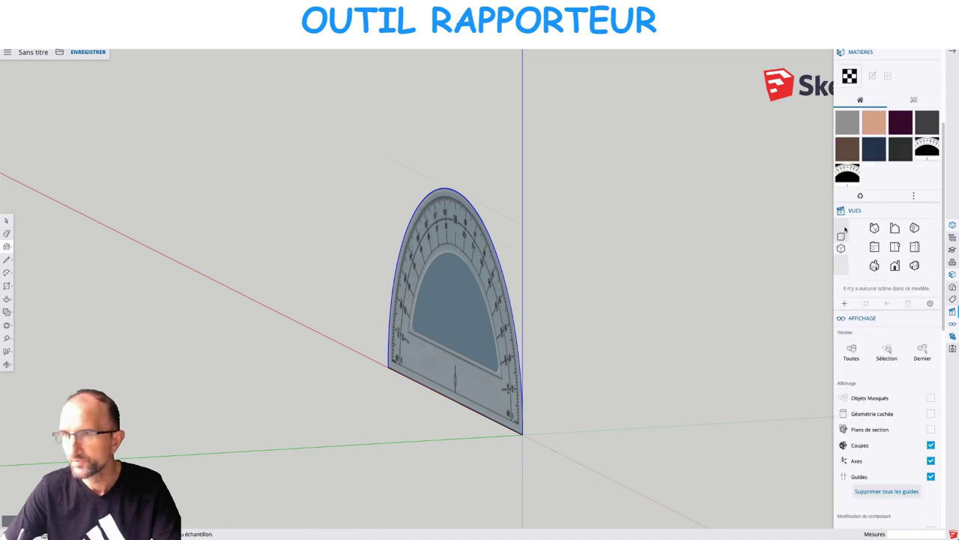
pyautogui.click(913, 101)
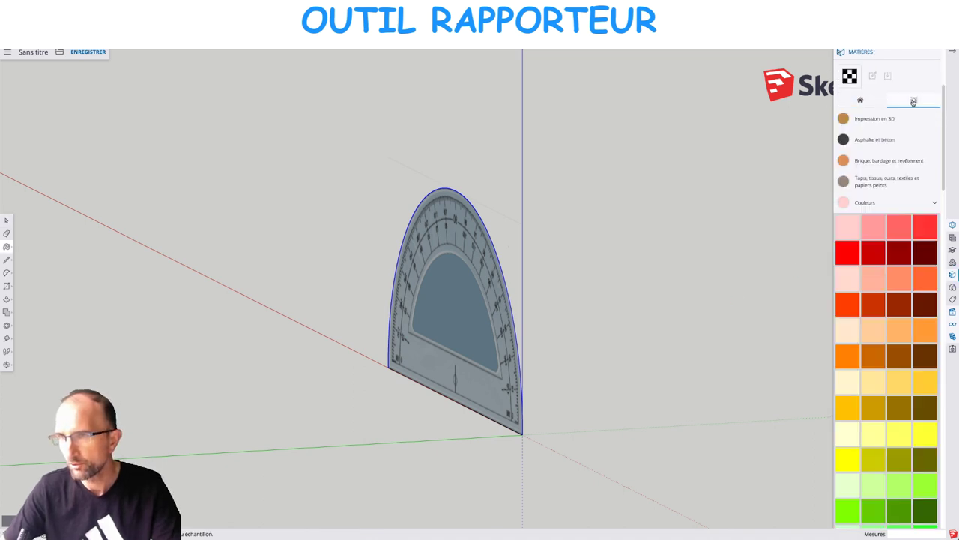
pyautogui.scroll(-5, 912, 145)
pyautogui.scroll(-5, 884, 225)
pyautogui.scroll(-3, 862, 263)
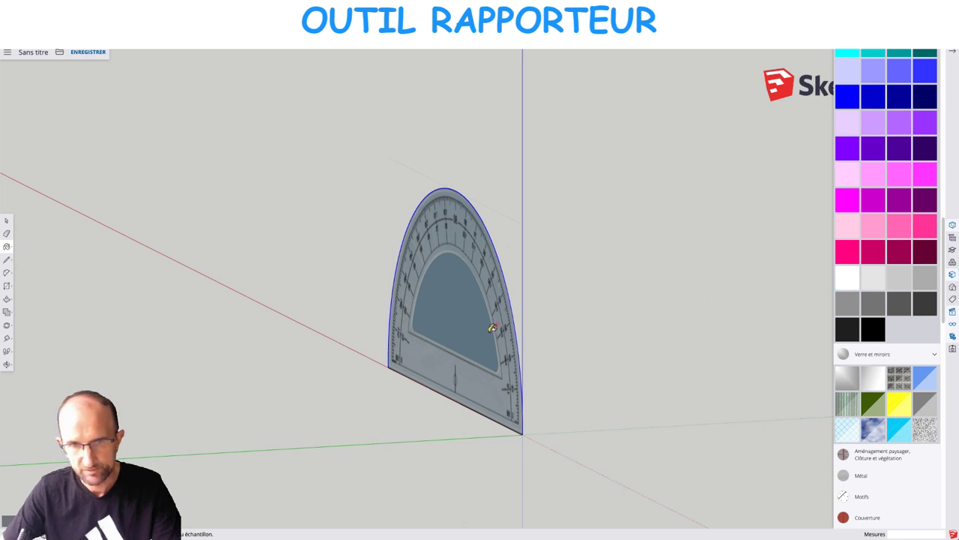
# Orbit behind the protractor image and list the model's In-Model materials.
pyautogui.press('space')
pyautogui.click(473, 341)
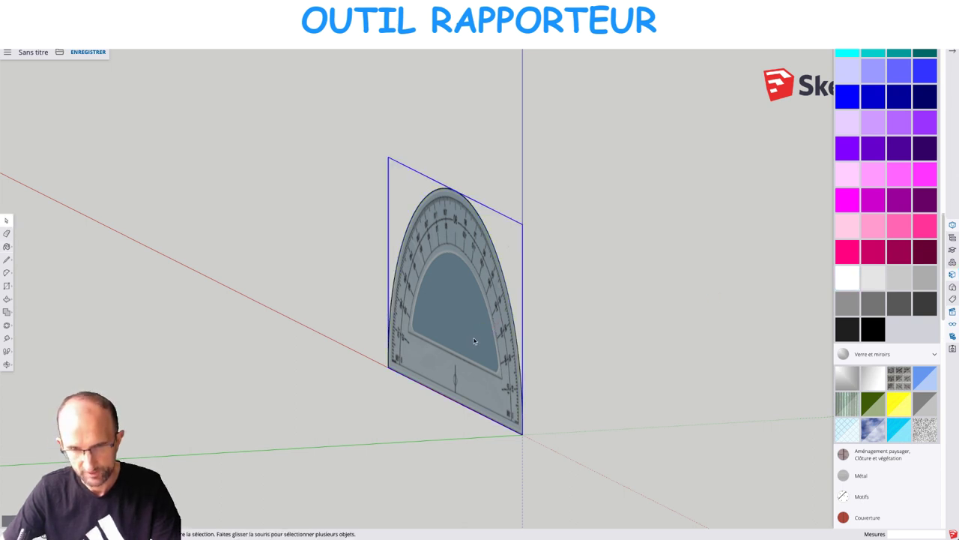
pyautogui.moveTo(473, 338)
pyautogui.mouseDown(button='middle')
pyautogui.moveTo(358, 319)
pyautogui.moveTo(509, 315)
pyautogui.moveTo(483, 323)
pyautogui.mouseUp(button='middle')
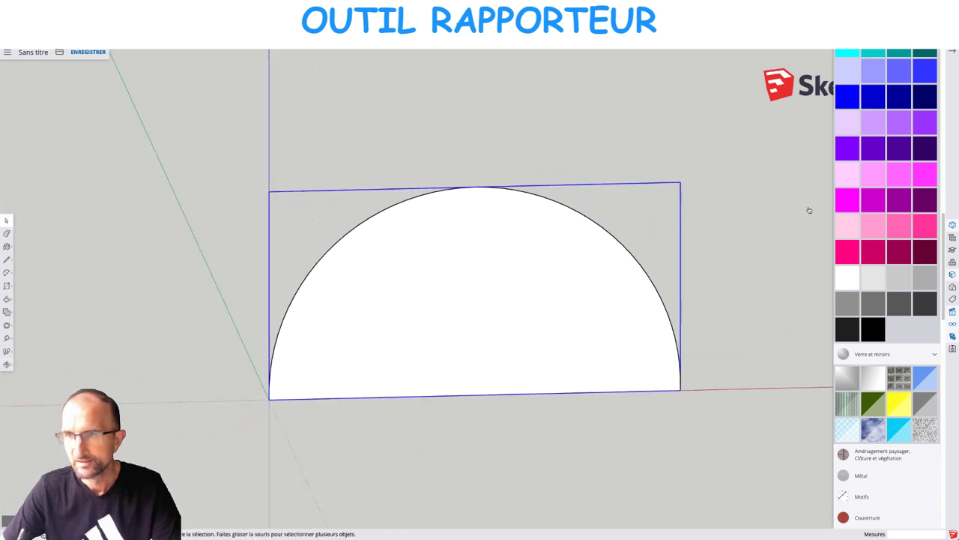
pyautogui.scroll(5, 892, 206)
pyautogui.scroll(5, 901, 205)
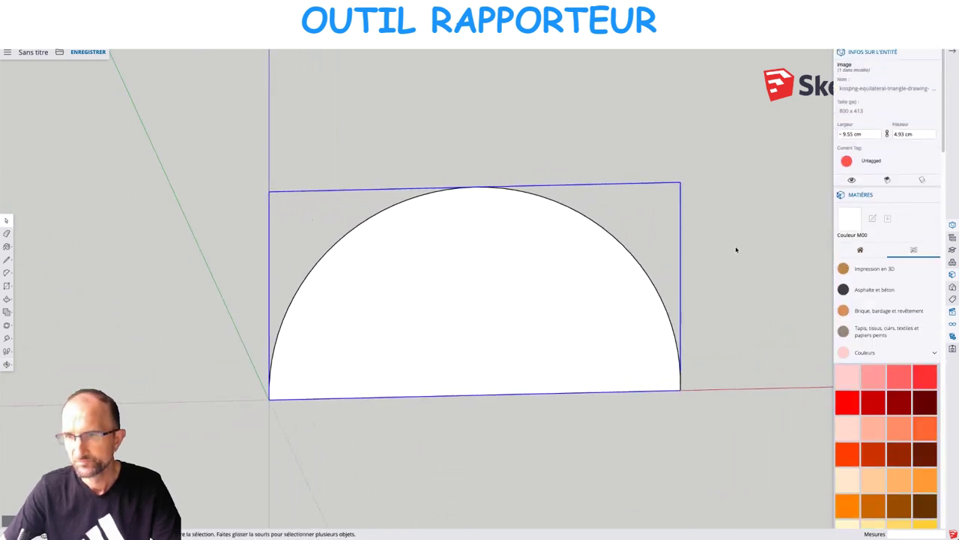
pyautogui.click(861, 251)
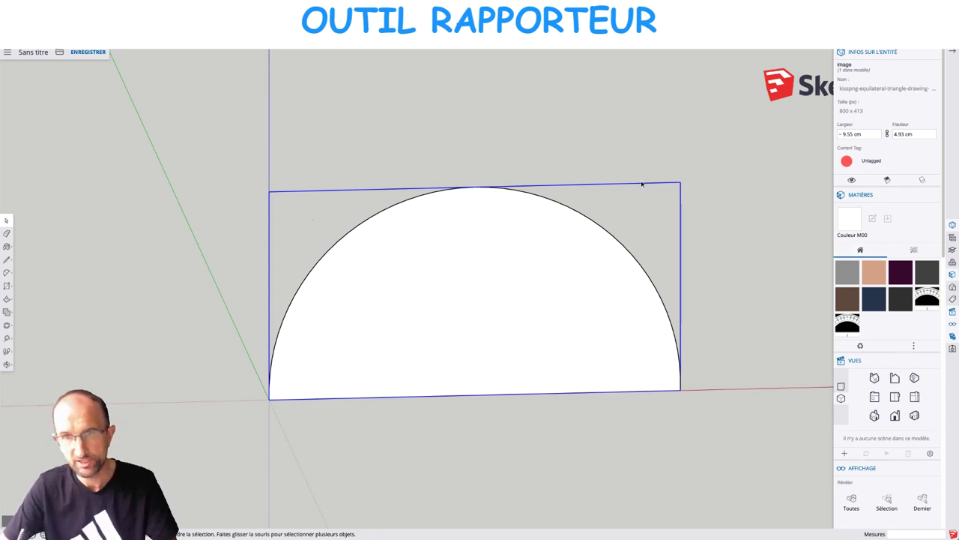
# Compare the half-disc face and protractor image selections, then clear the selection.
pyautogui.click(715, 250)
pyautogui.click(568, 310)
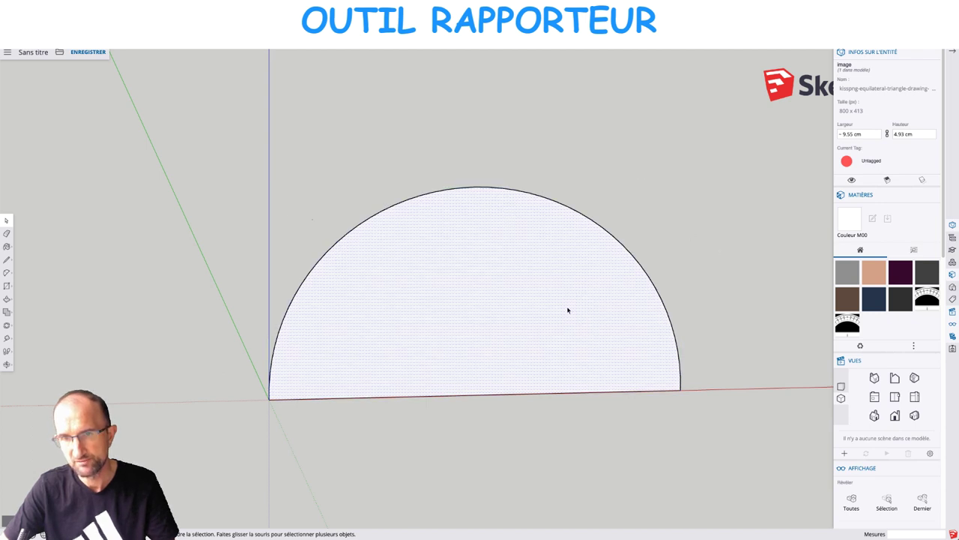
pyautogui.click(625, 203)
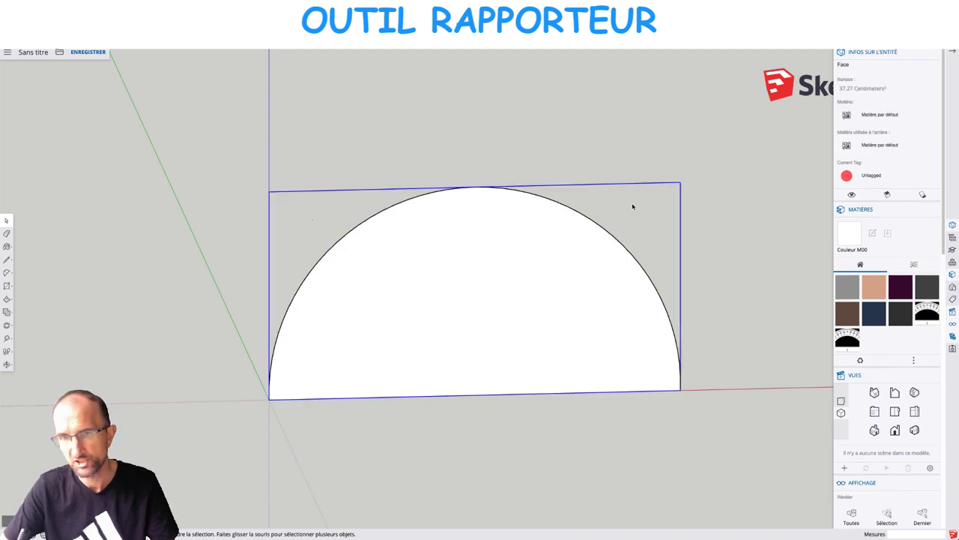
pyautogui.click(632, 203)
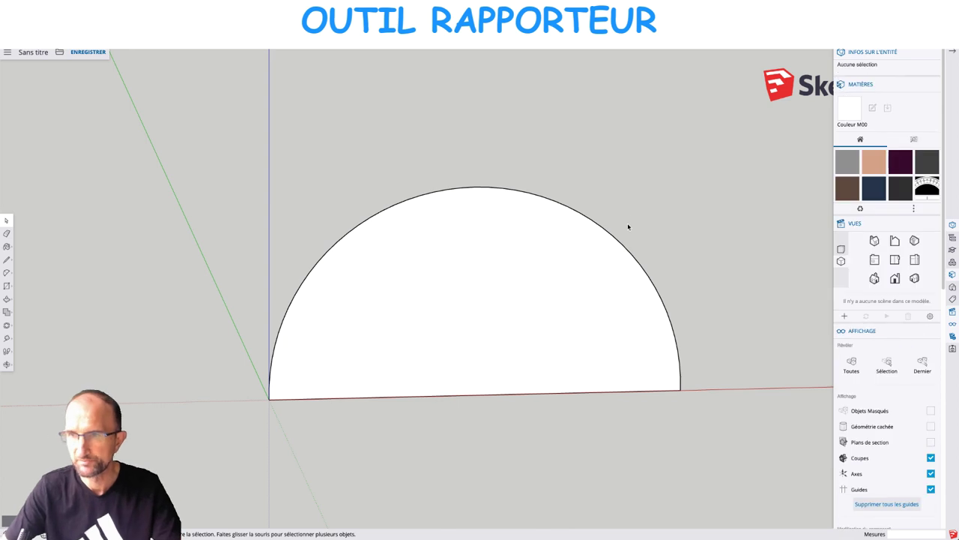
# Paint the semicircle face with the protractor texture.
pyautogui.click(925, 189)
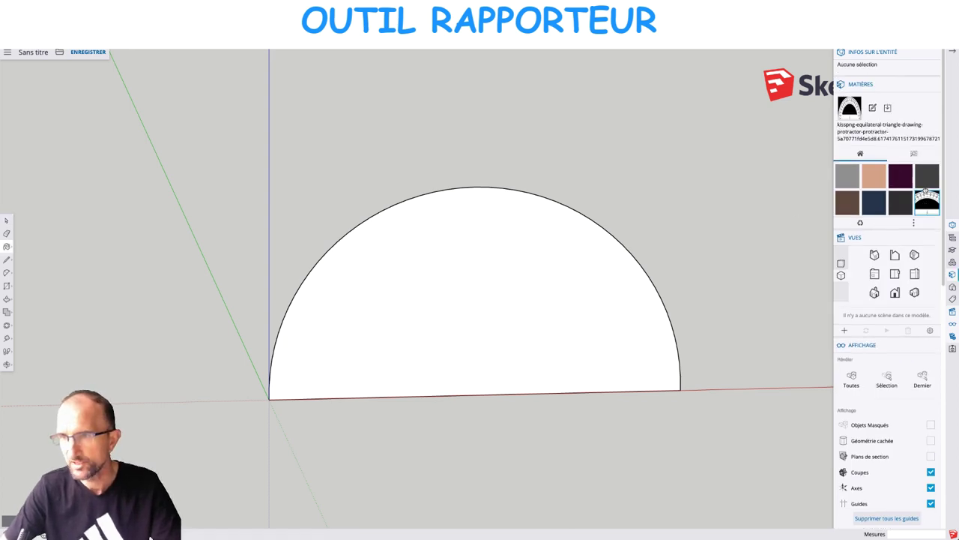
pyautogui.click(500, 306)
pyautogui.moveTo(458, 312)
pyautogui.mouseDown(button='middle')
pyautogui.moveTo(427, 384)
pyautogui.moveTo(655, 330)
pyautogui.moveTo(456, 368)
pyautogui.moveTo(484, 360)
pyautogui.mouseUp(button='middle')
# Push/pull the textured half-disc into a thin 0.14 cm slab.
pyautogui.press('p')
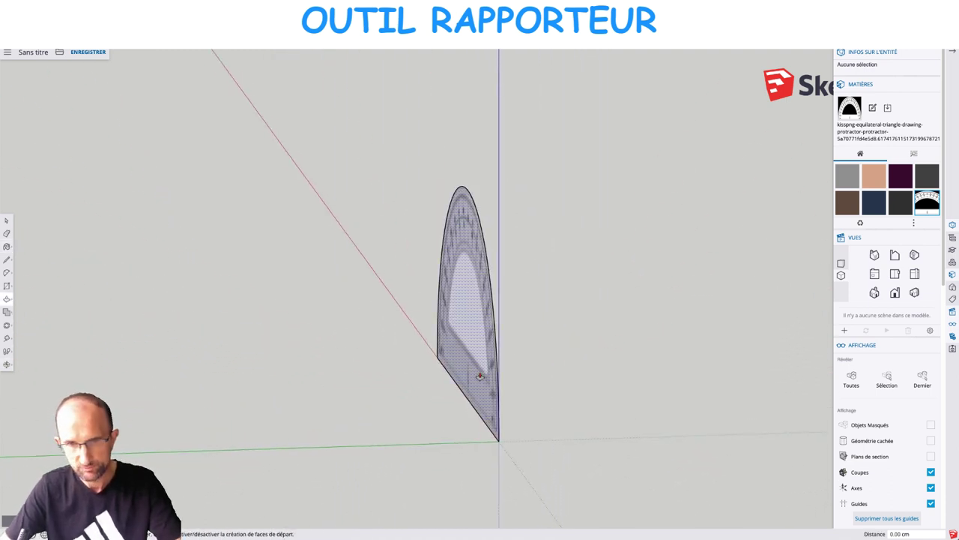
pyautogui.click(480, 376)
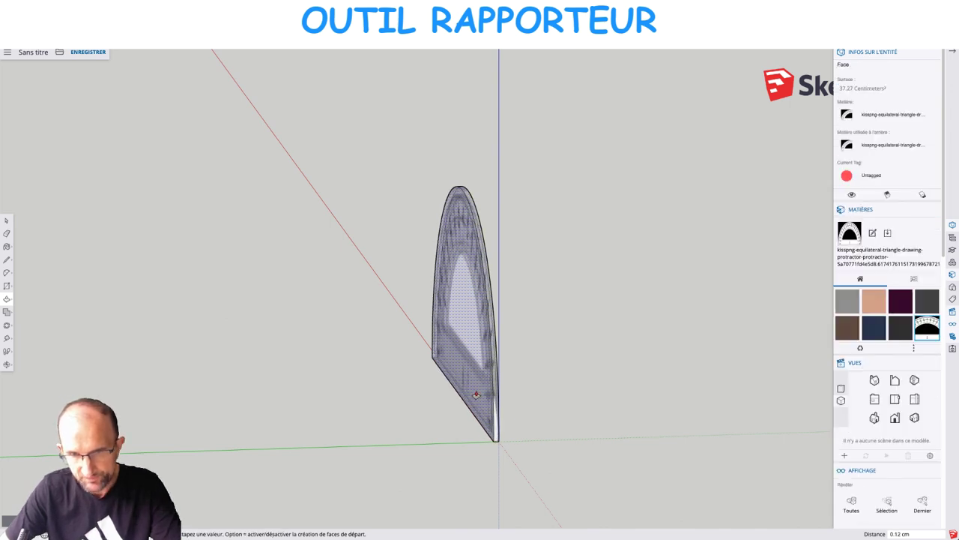
pyautogui.click(476, 395)
pyautogui.moveTo(476, 395)
pyautogui.mouseDown(button='middle')
pyautogui.moveTo(537, 381)
pyautogui.moveTo(374, 339)
pyautogui.moveTo(567, 338)
pyautogui.moveTo(521, 326)
pyautogui.mouseUp(button='middle')
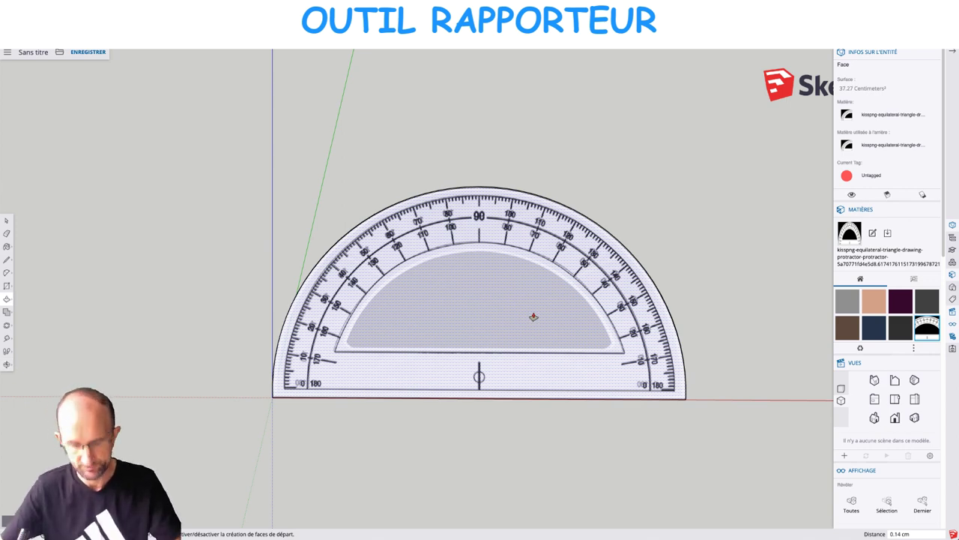
pyautogui.press('space')
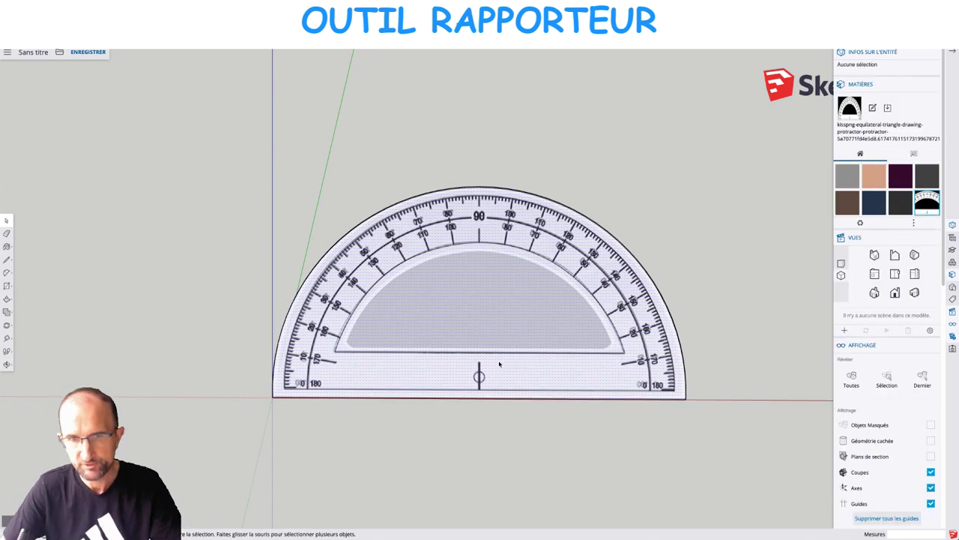
# Hide the original flat protractor image.
pyautogui.rightClick(524, 297)
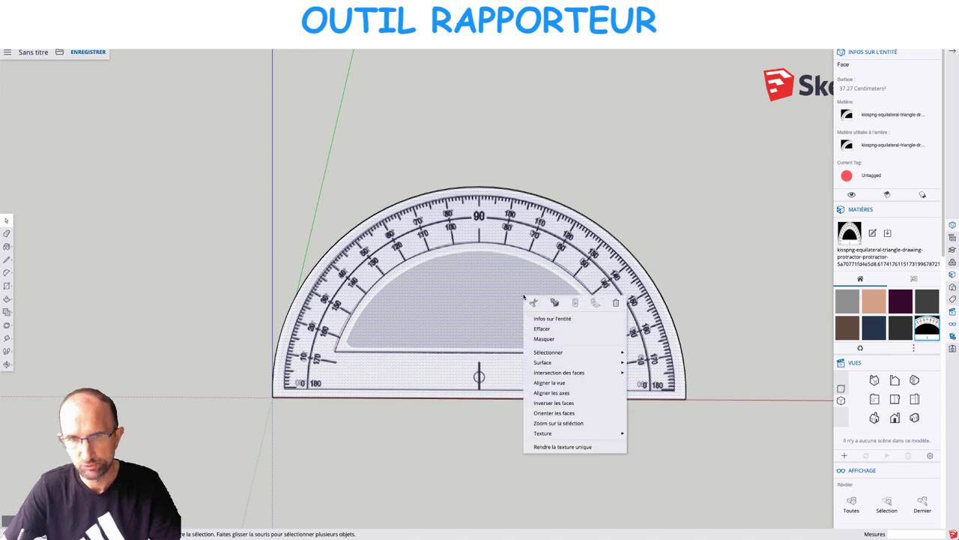
pyautogui.click(552, 340)
pyautogui.moveTo(478, 308); pyautogui.dragTo(616, 330, button='middle')
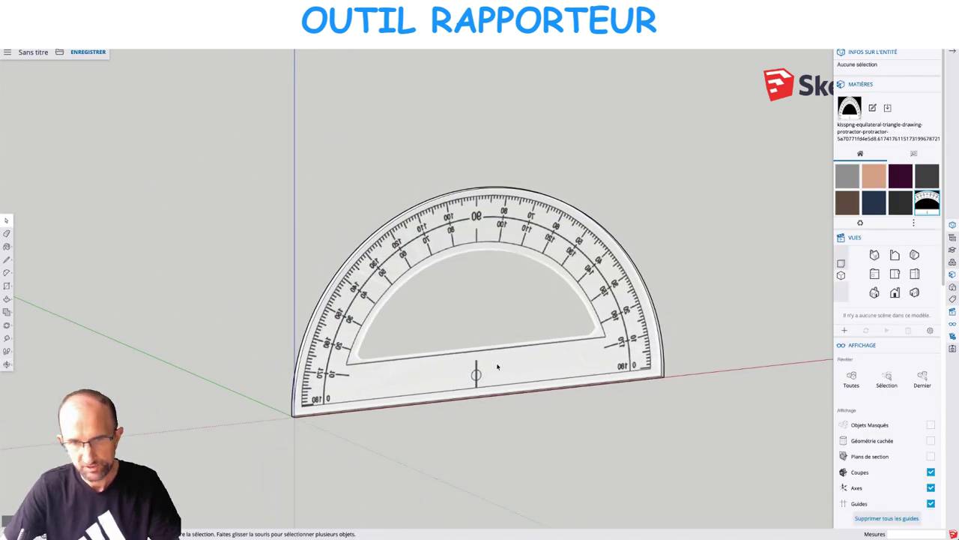
# Show the Paint Bucket's plain Colours library.
pyautogui.press('b')
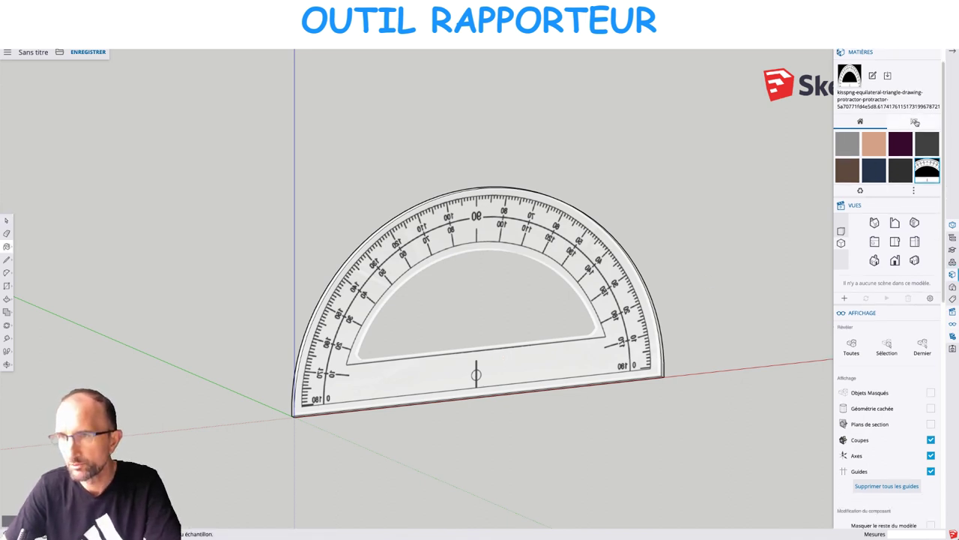
pyautogui.click(915, 122)
pyautogui.scroll(-3, 883, 255)
pyautogui.scroll(-3, 883, 255)
pyautogui.scroll(-3, 882, 259)
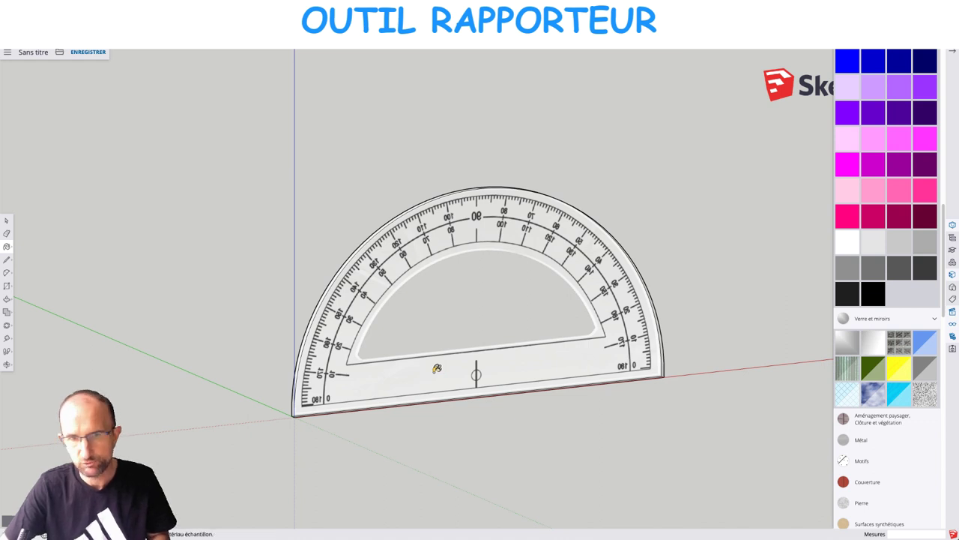
# Paint the half-disc slab's front and back faces plain white.
pyautogui.click(437, 369)
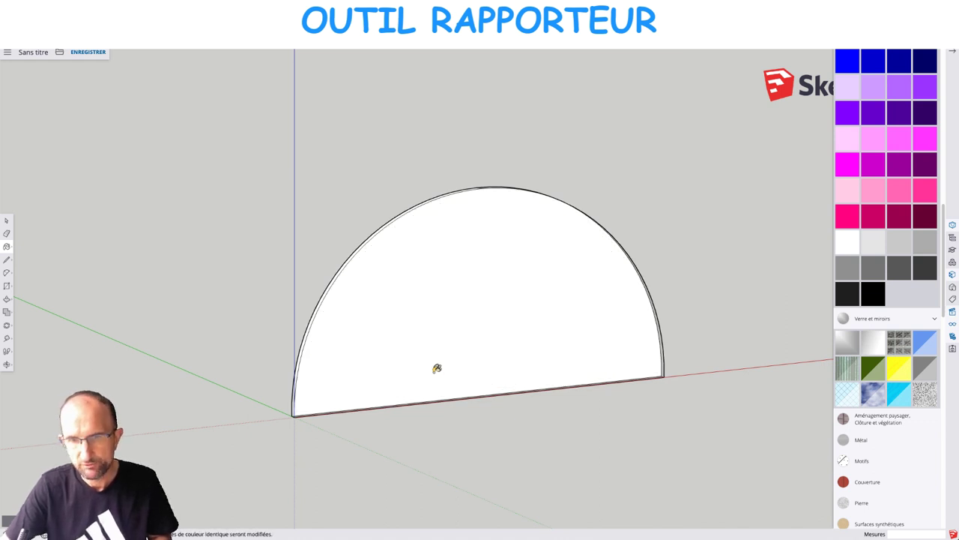
pyautogui.moveTo(427, 357)
pyautogui.mouseDown(button='middle')
pyautogui.moveTo(563, 415)
pyautogui.moveTo(496, 428)
pyautogui.mouseUp(button='middle')
pyautogui.scroll(3, 496, 428)
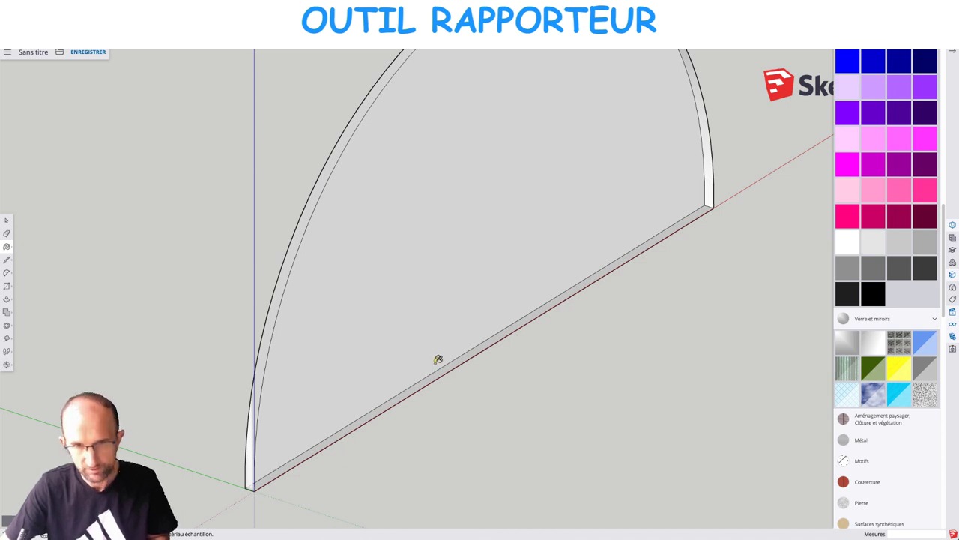
pyautogui.moveTo(457, 363)
pyautogui.mouseDown(button='middle')
pyautogui.moveTo(265, 259)
pyautogui.moveTo(143, 250)
pyautogui.moveTo(488, 265)
pyautogui.moveTo(698, 260)
pyautogui.moveTo(760, 233)
pyautogui.moveTo(447, 392)
pyautogui.moveTo(434, 375)
pyautogui.moveTo(542, 307)
pyautogui.moveTo(222, 285)
pyautogui.moveTo(465, 99)
pyautogui.moveTo(659, 152)
pyautogui.mouseUp(button='middle')
pyautogui.click(408, 403)
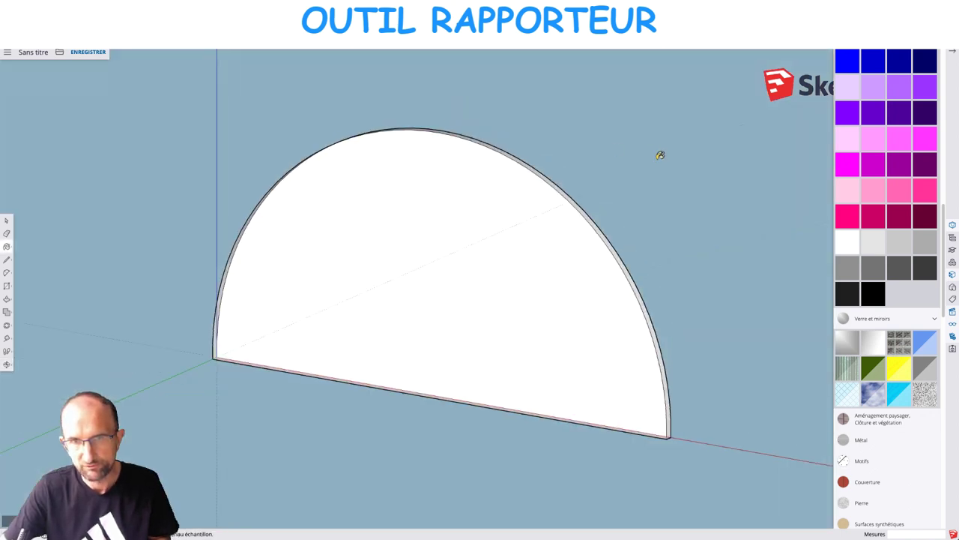
pyautogui.scroll(5, 633, 184)
pyautogui.scroll(-5, 555, 258)
# Orbit around the white half-disc to inspect it, ending on a front view.
pyautogui.moveTo(565, 259)
pyautogui.mouseDown(button='middle')
pyautogui.moveTo(505, 323)
pyautogui.moveTo(248, 497)
pyautogui.moveTo(197, 499)
pyautogui.mouseUp(button='middle')
pyautogui.scroll(3, 337, 402)
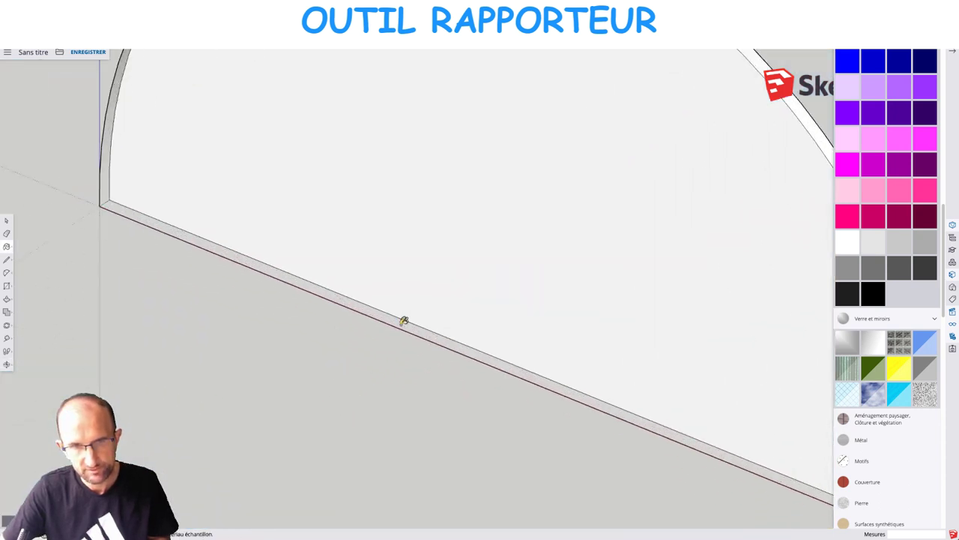
pyautogui.scroll(-5, 405, 321)
pyautogui.moveTo(400, 323)
pyautogui.mouseDown(button='middle')
pyautogui.moveTo(584, 236)
pyautogui.moveTo(575, 262)
pyautogui.mouseUp(button='middle')
pyautogui.scroll(-2, 595, 268)
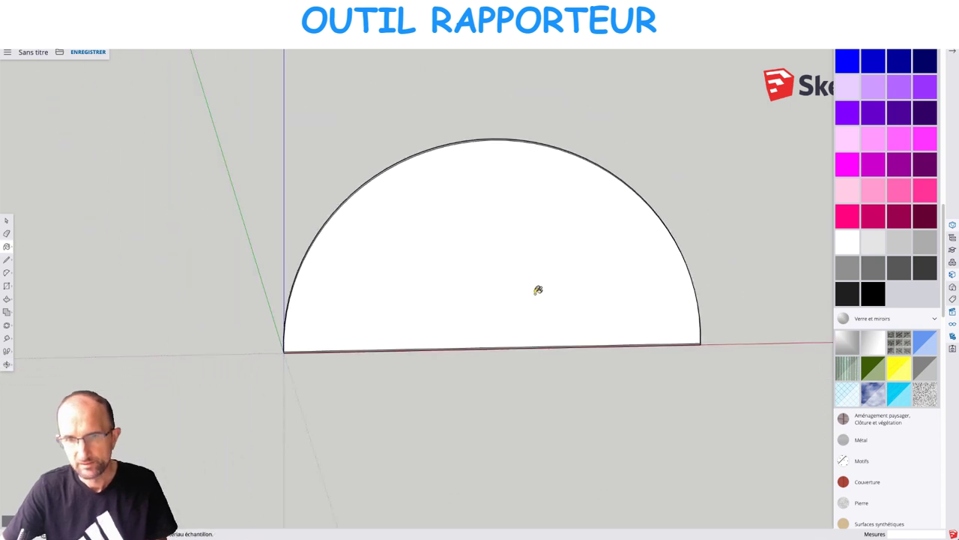
pyautogui.press('space')
pyautogui.scroll(-4, 869, 255)
pyautogui.scroll(-6, 870, 255)
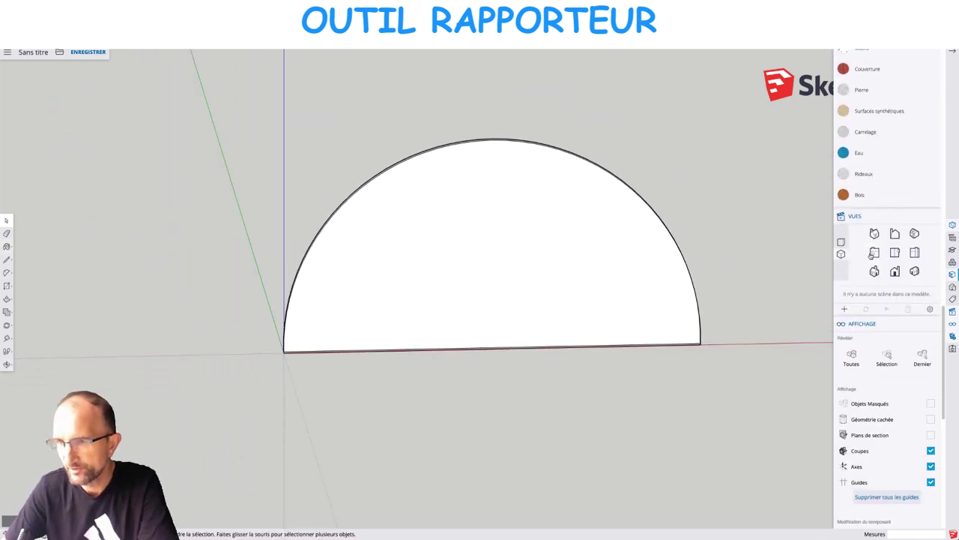
pyautogui.scroll(-3, 870, 255)
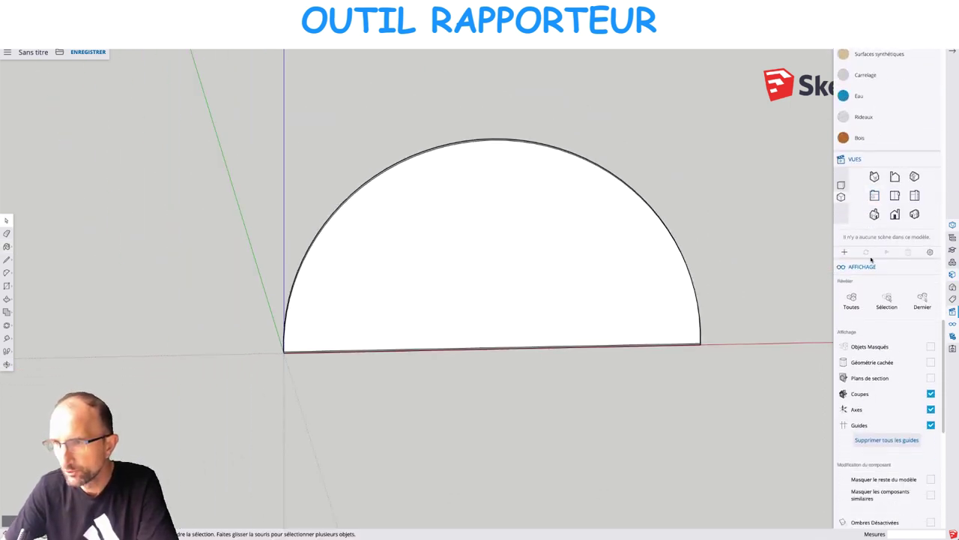
pyautogui.click(931, 347)
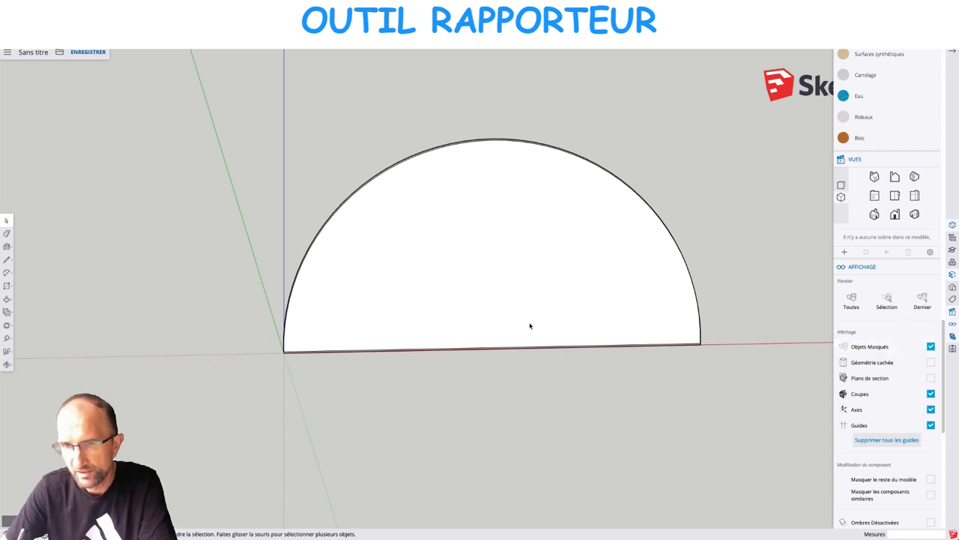
pyautogui.moveTo(530, 326)
pyautogui.mouseDown(button='middle')
pyautogui.moveTo(617, 353)
pyautogui.moveTo(653, 352)
pyautogui.mouseUp(button='middle')
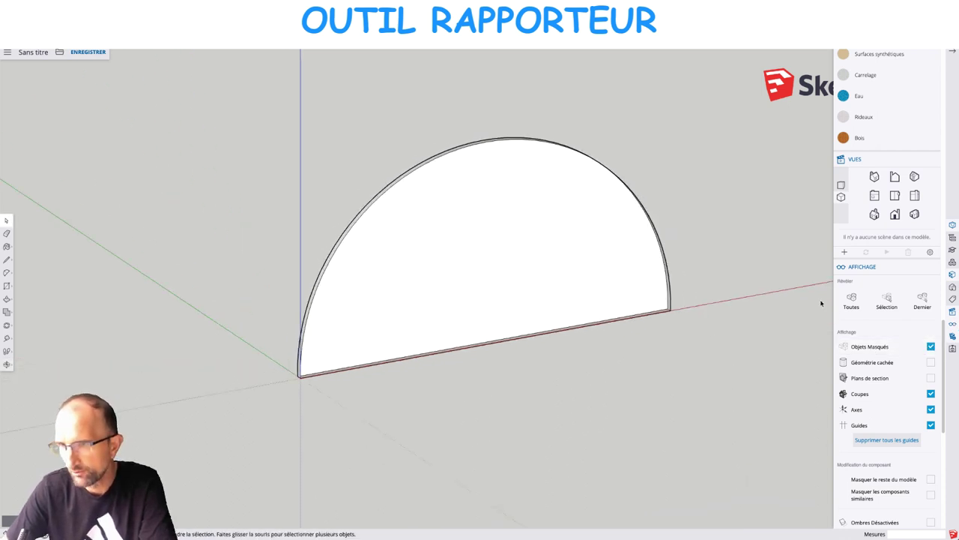
pyautogui.click(851, 300)
pyautogui.moveTo(595, 322)
pyautogui.mouseDown(button='middle')
pyautogui.moveTo(689, 317)
pyautogui.moveTo(628, 343)
pyautogui.mouseUp(button='middle')
pyautogui.scroll(3, 482, 338)
pyautogui.moveTo(482, 338)
pyautogui.mouseDown(button='middle')
pyautogui.moveTo(471, 339)
pyautogui.moveTo(691, 290)
pyautogui.moveTo(422, 275)
pyautogui.mouseUp(button='middle')
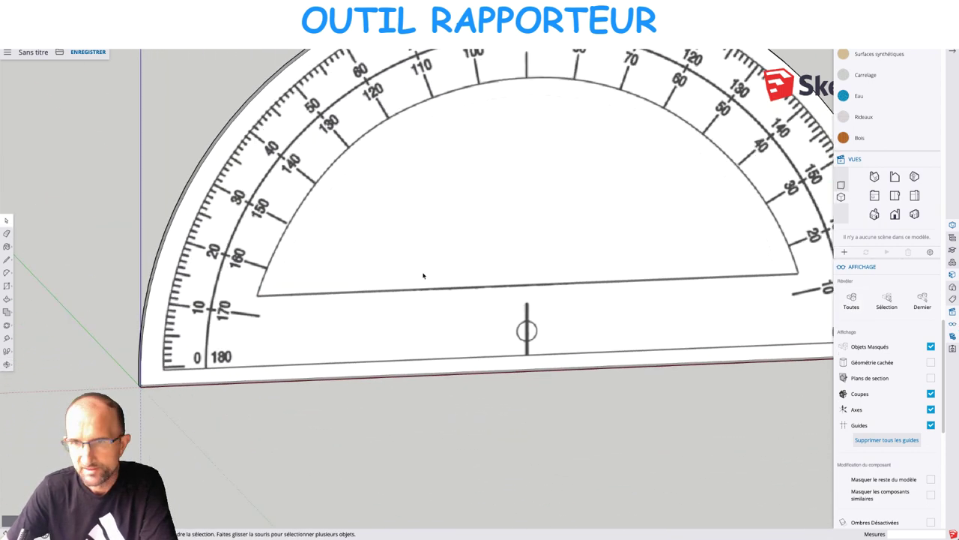
pyautogui.scroll(-2, 519, 228)
pyautogui.moveTo(519, 229)
pyautogui.mouseDown(button='middle')
pyautogui.moveTo(484, 232)
pyautogui.moveTo(415, 270)
pyautogui.moveTo(456, 179)
pyautogui.moveTo(457, 190)
pyautogui.mouseUp(button='middle')
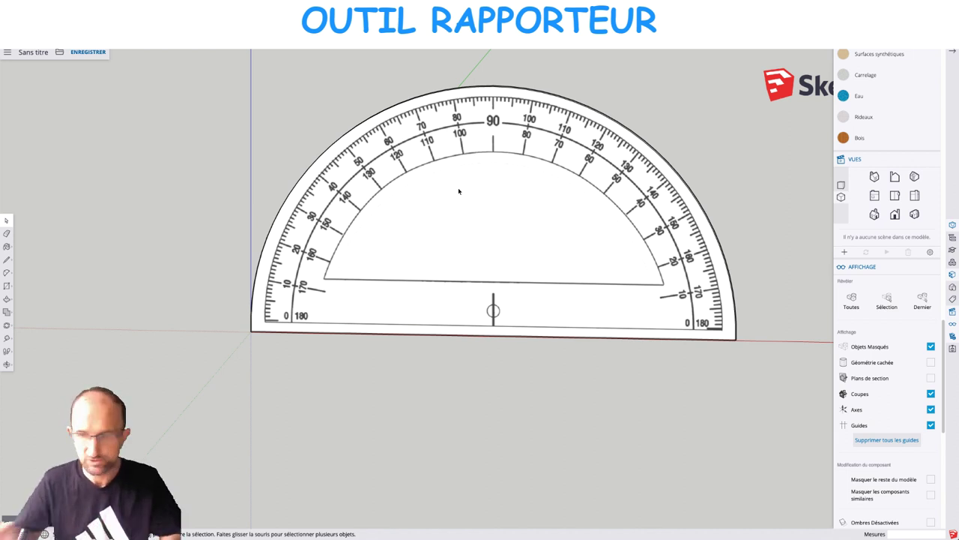
pyautogui.moveTo(462, 193)
pyautogui.mouseDown(button='middle')
pyautogui.moveTo(396, 229)
pyautogui.moveTo(413, 244)
pyautogui.moveTo(483, 221)
pyautogui.moveTo(465, 210)
pyautogui.moveTo(478, 250)
pyautogui.mouseUp(button='middle')
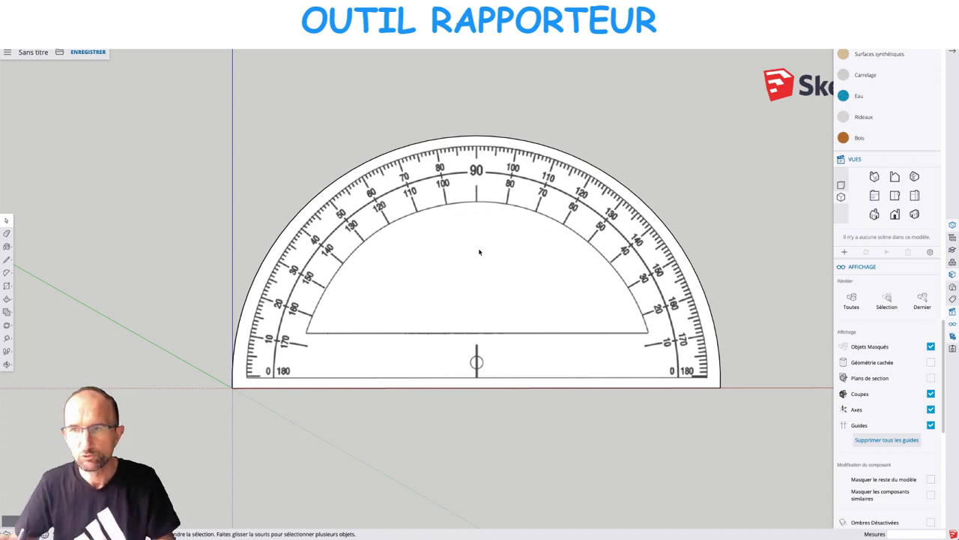
pyautogui.scroll(3, 779, 190)
pyautogui.scroll(2, 779, 190)
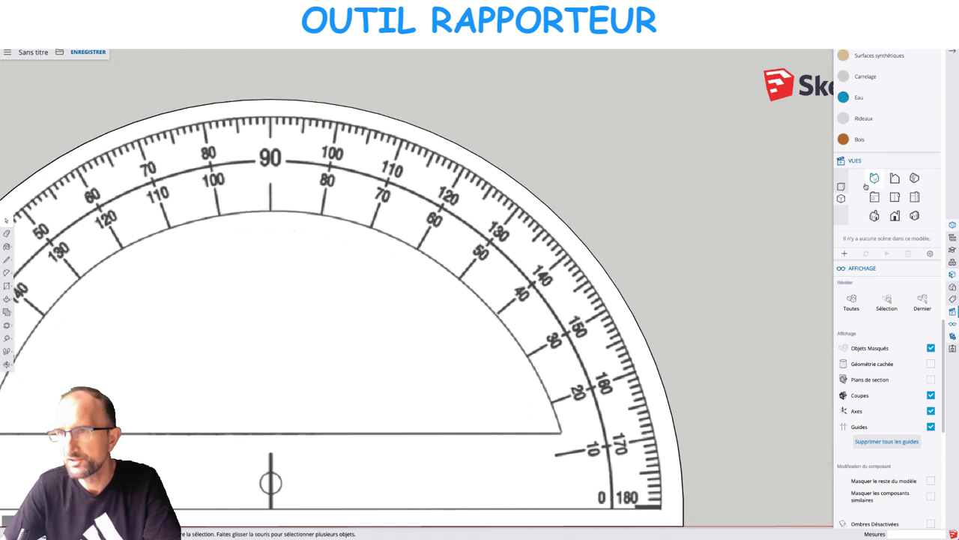
pyautogui.scroll(3, 867, 186)
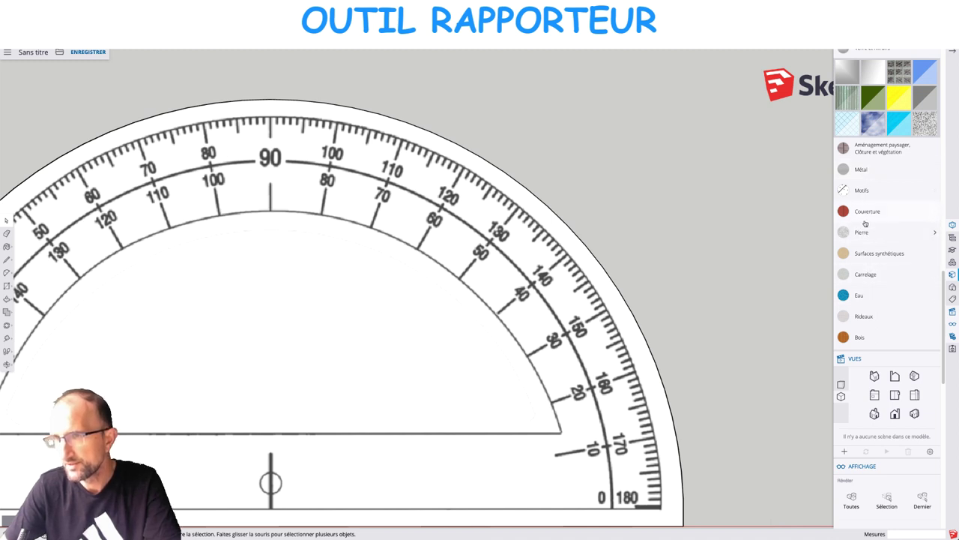
pyautogui.scroll(3, 866, 186)
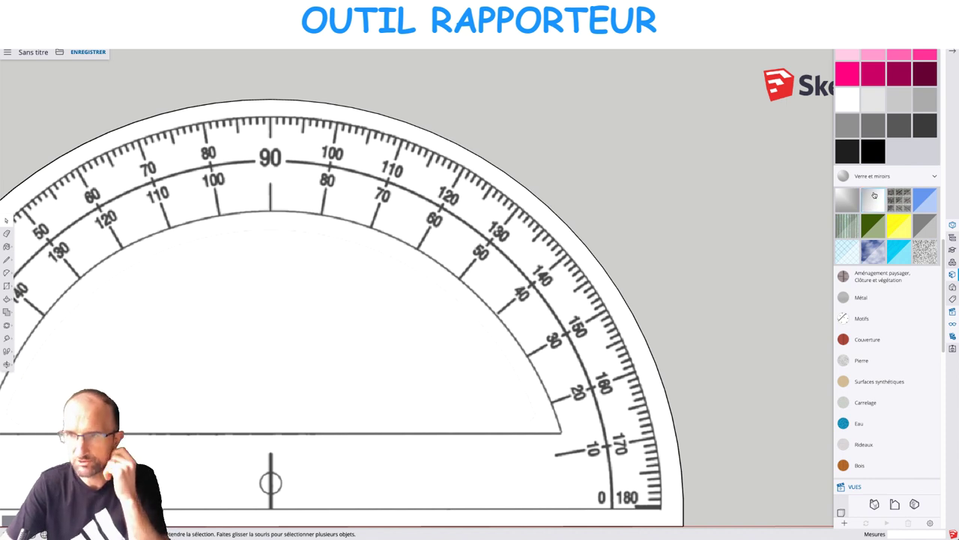
pyautogui.scroll(-3, 609, 256)
pyautogui.scroll(1, 419, 337)
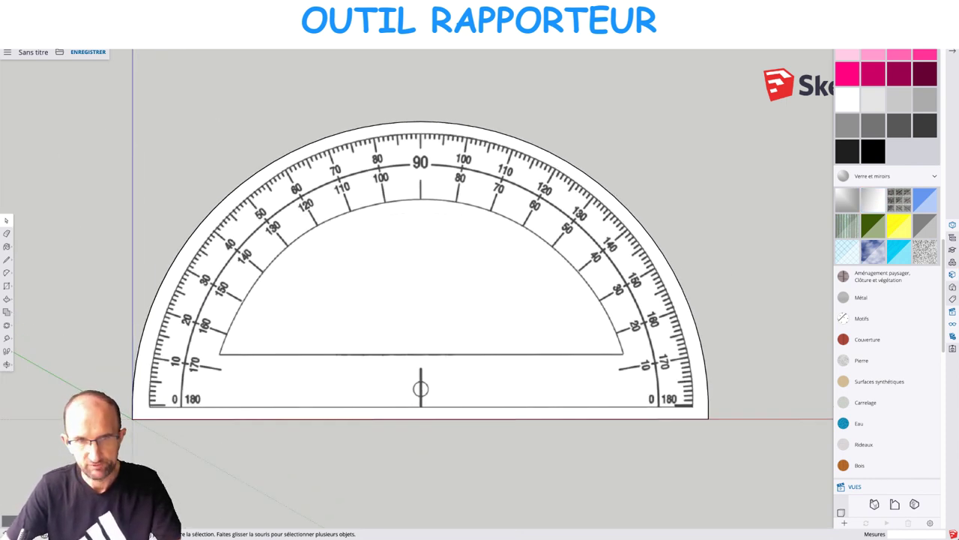
# Draw an arc between the cut-out's lower corners following the inner curve.
pyautogui.press('l')
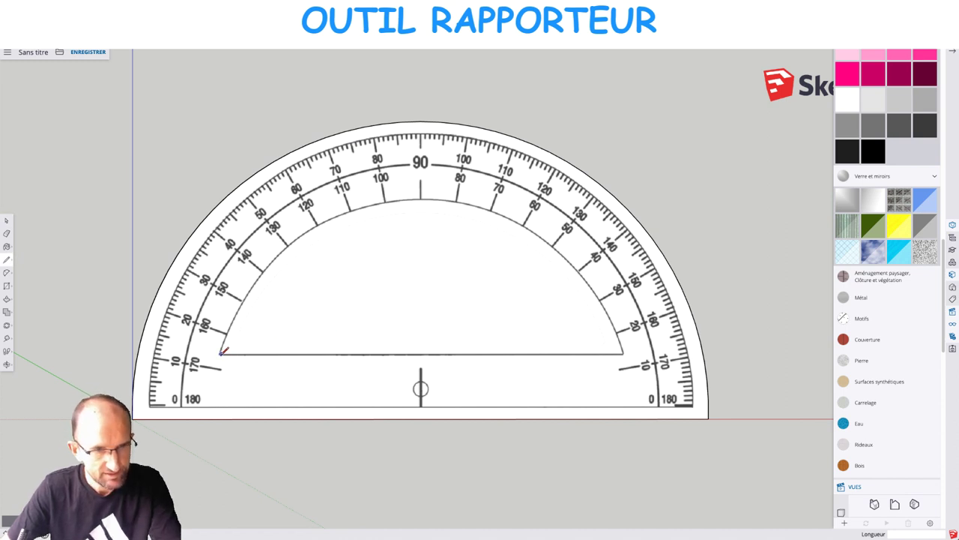
pyautogui.press('a')
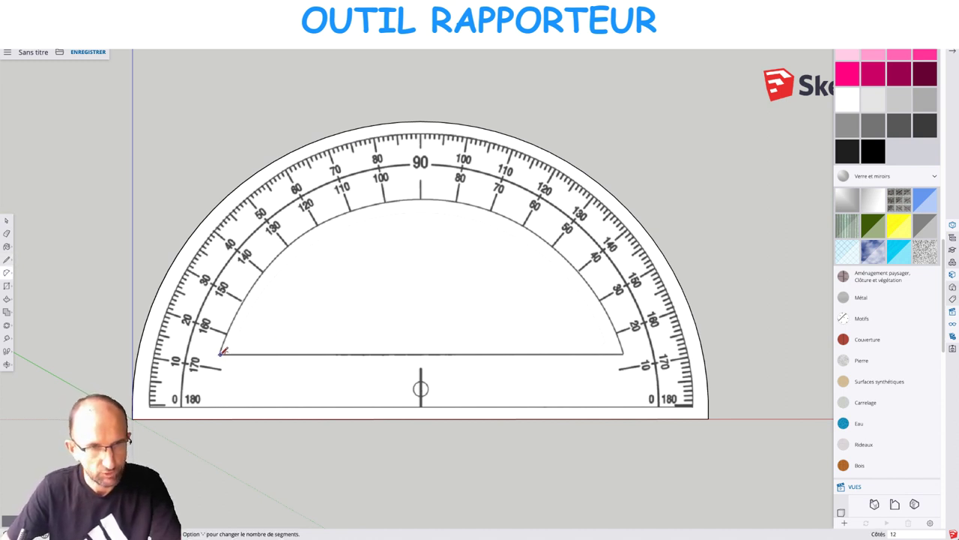
pyautogui.click(221, 353)
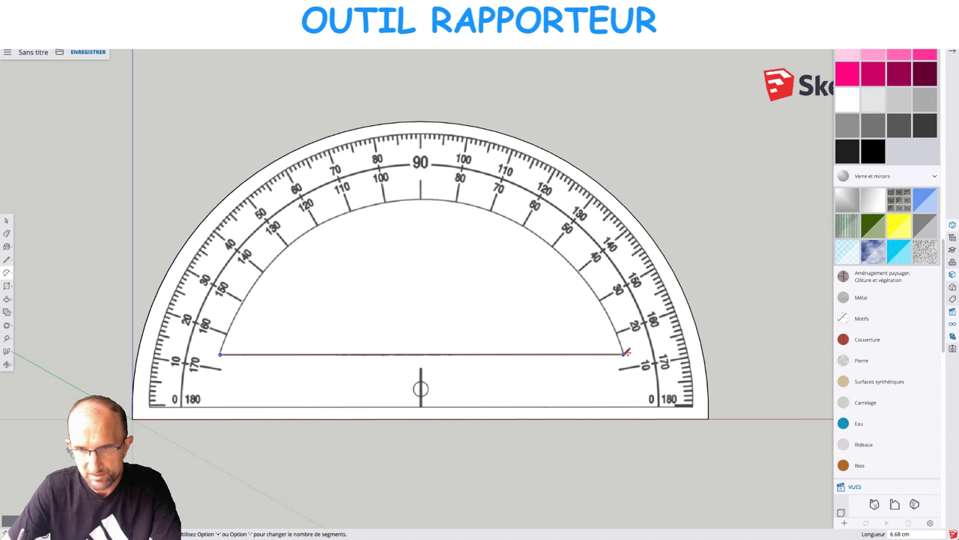
pyautogui.click(623, 353)
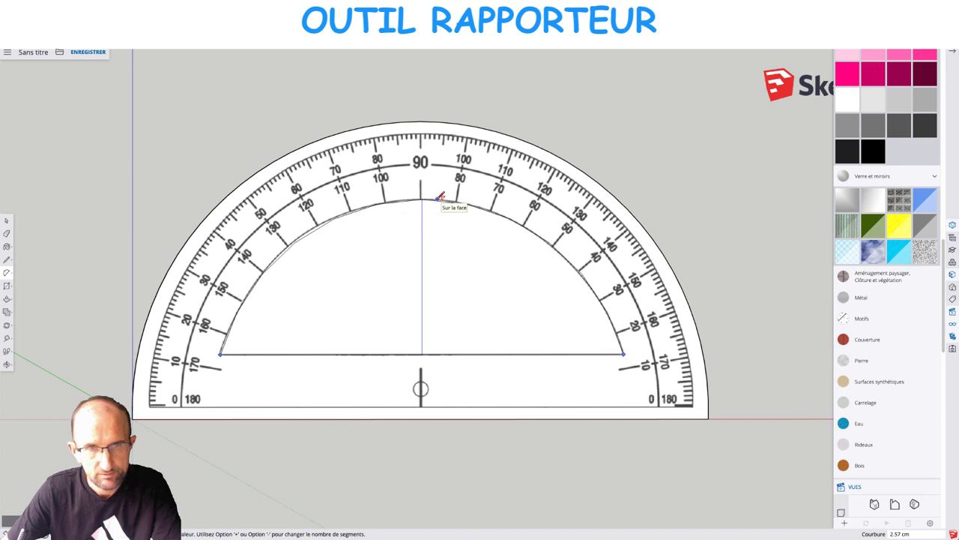
pyautogui.click(439, 196)
# Set the inner arc's segment count to 28 in Entity Info.
pyautogui.press('space')
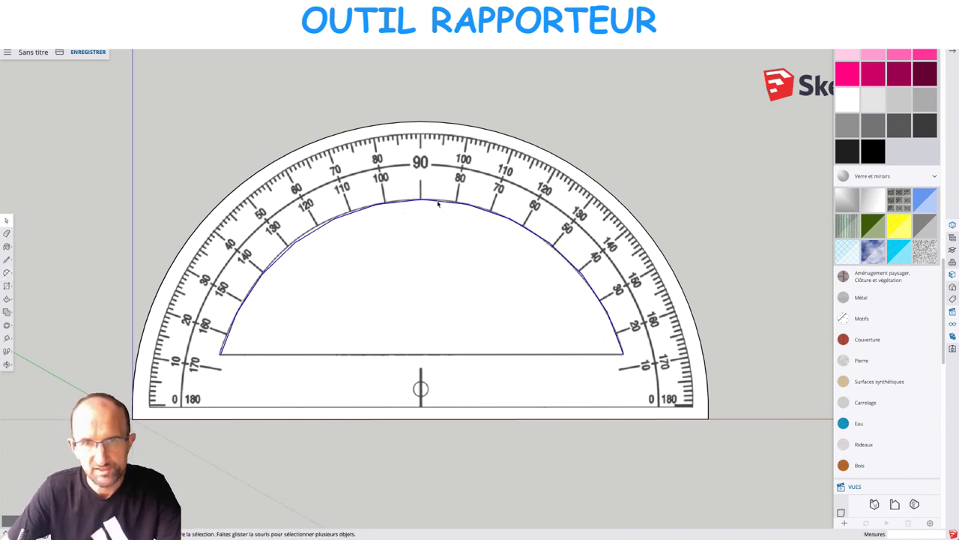
pyautogui.rightClick(438, 203)
pyautogui.click(456, 223)
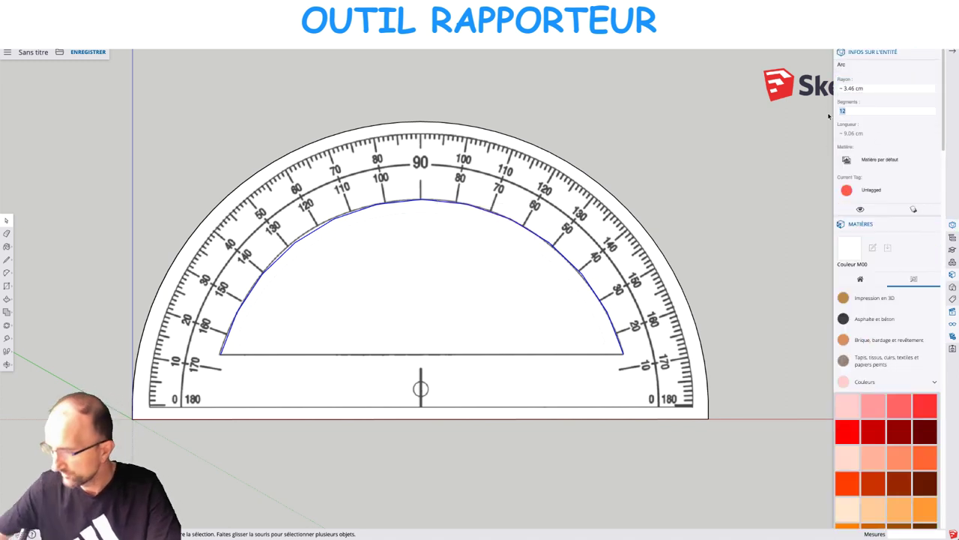
pyautogui.write('28')
pyautogui.press('Return')
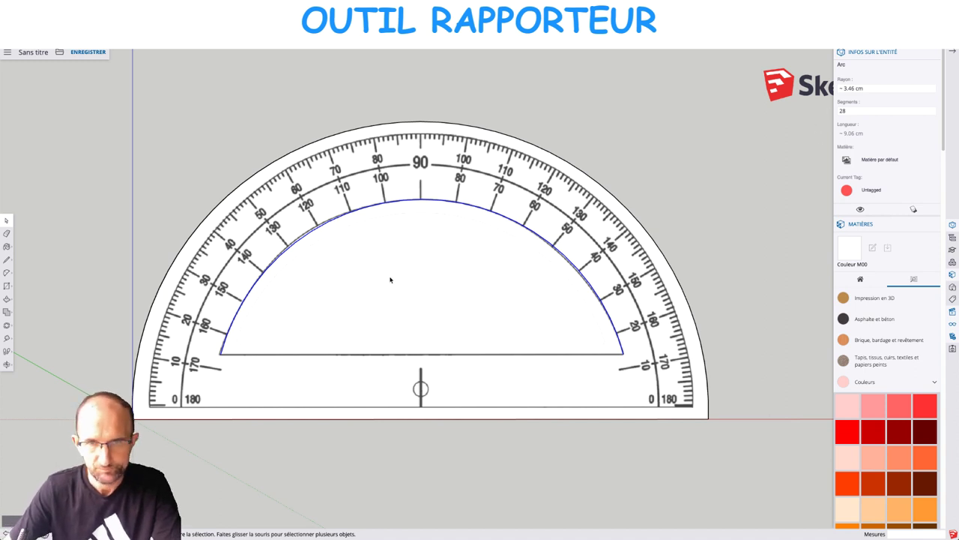
pyautogui.scroll(-1, 389, 280)
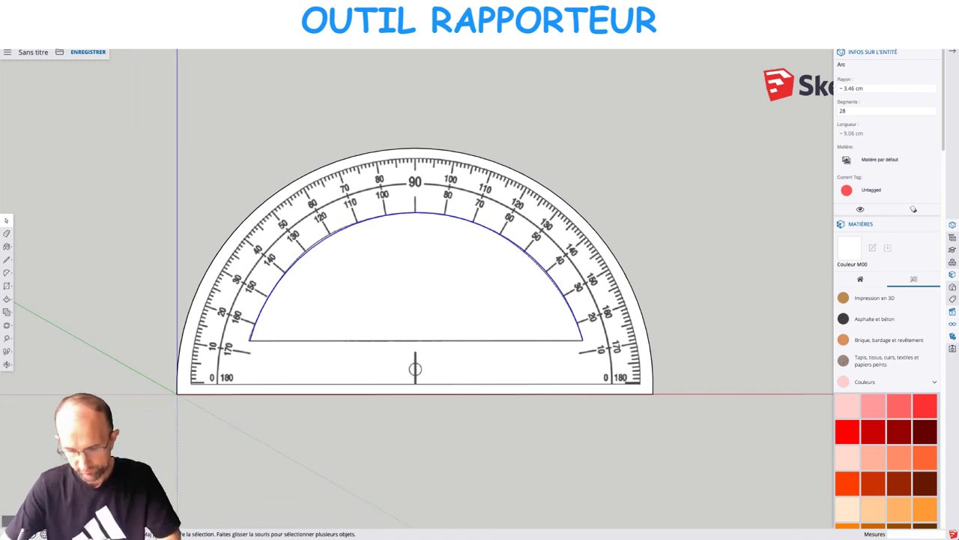
pyautogui.press('l')
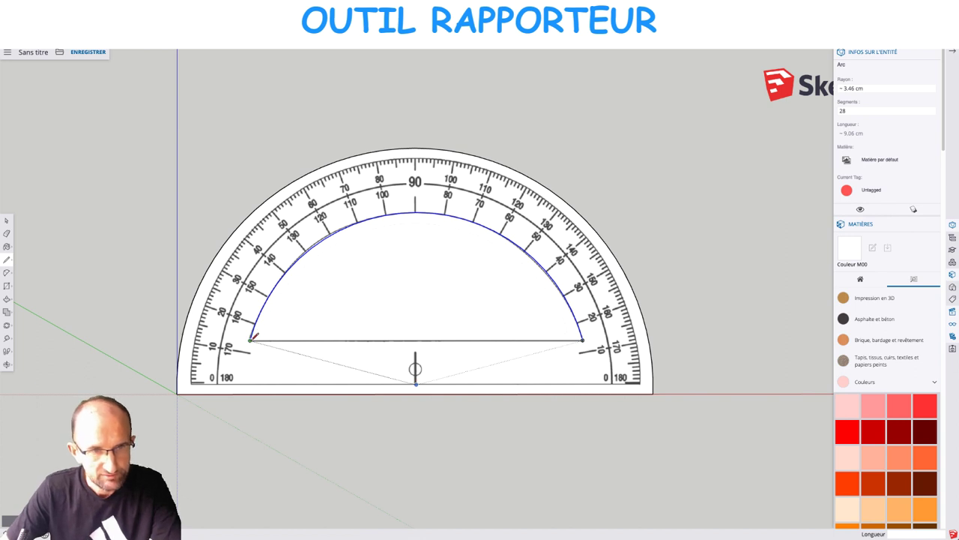
# Draw a base line between the inner arc's endpoints to close the half-moon face.
pyautogui.click(250, 340)
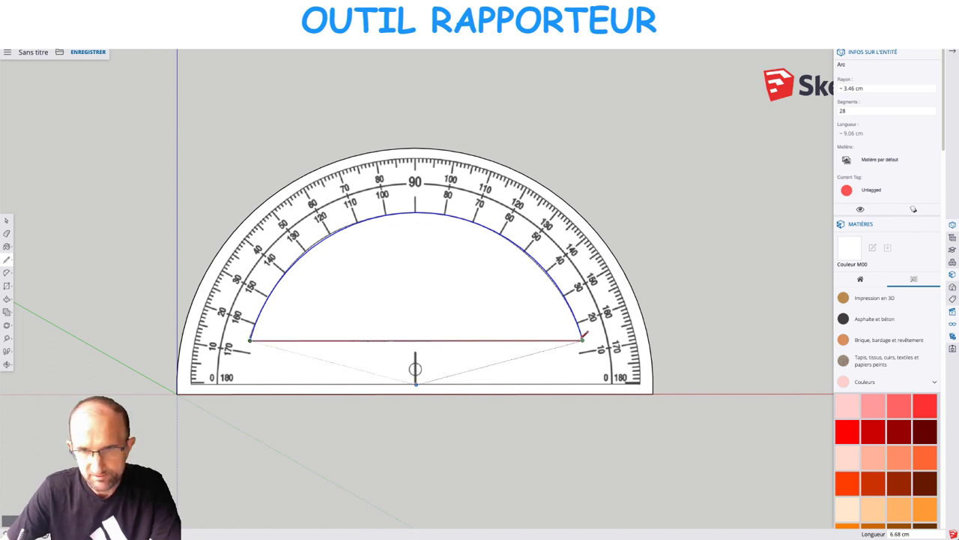
pyautogui.click(582, 340)
pyautogui.press('space')
pyautogui.moveTo(458, 297); pyautogui.dragTo(381, 347, button='middle')
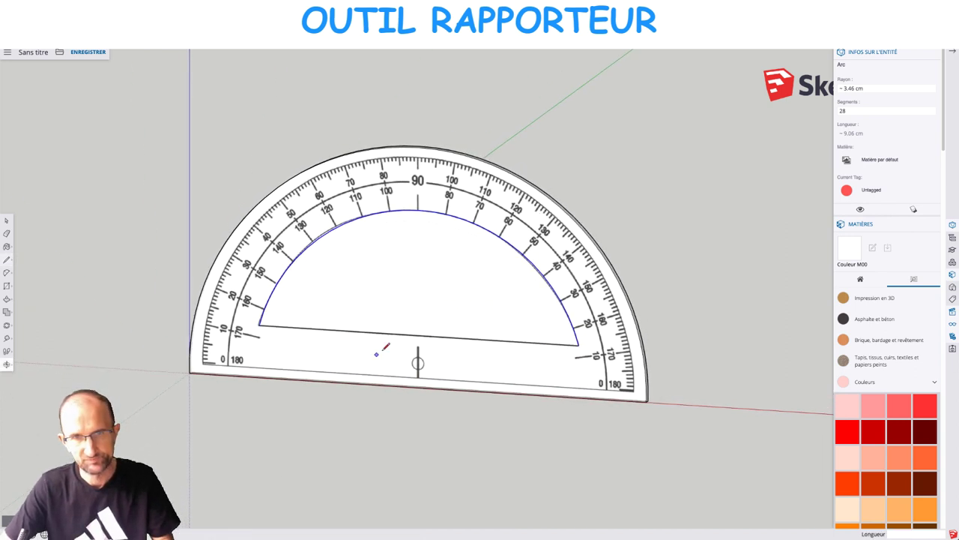
# Push/pull the inner half-moon face through the protractor to cut it away.
pyautogui.click(443, 308)
pyautogui.moveTo(443, 308); pyautogui.dragTo(471, 308, button='middle')
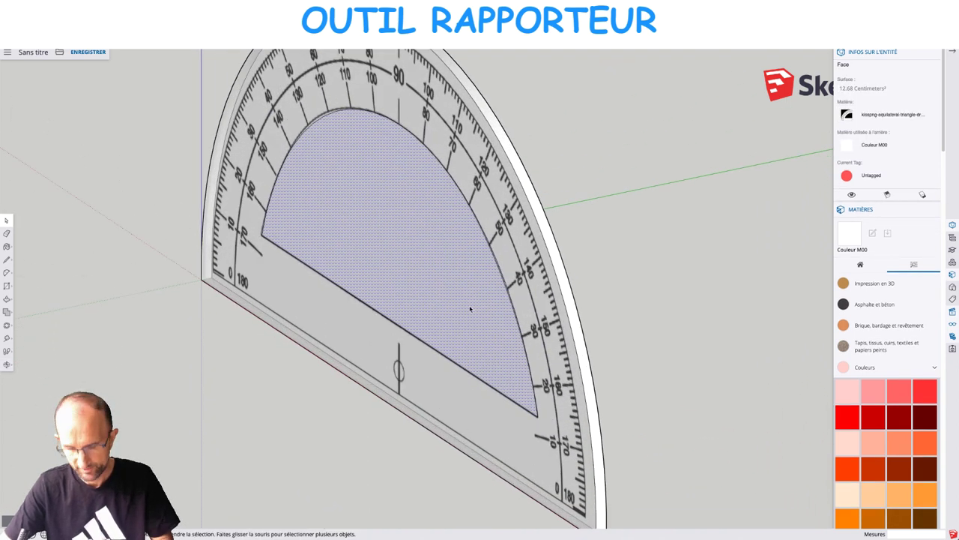
pyautogui.press('p')
pyautogui.click(449, 285)
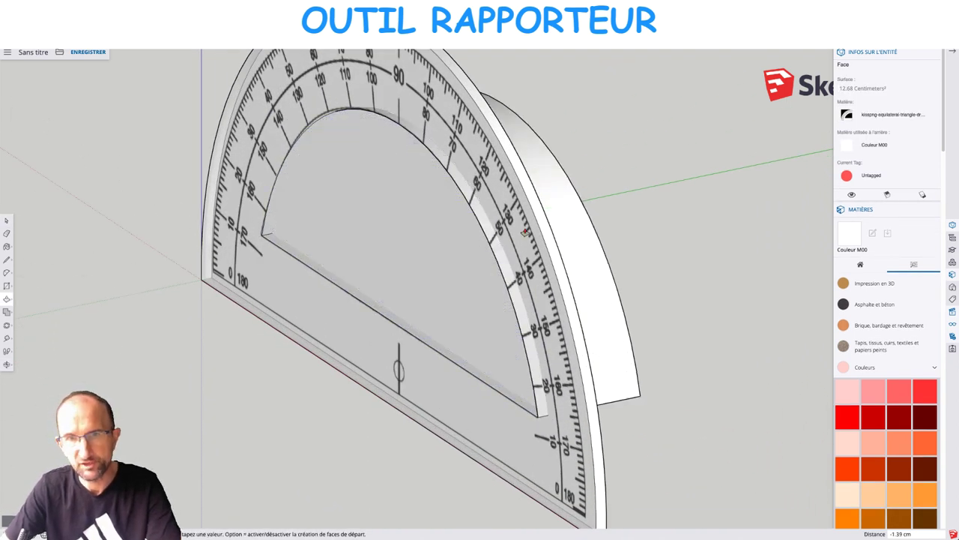
pyautogui.click(542, 219)
# Switch to a front view and check the protractor face by selecting and deselecting it.
pyautogui.press('f')
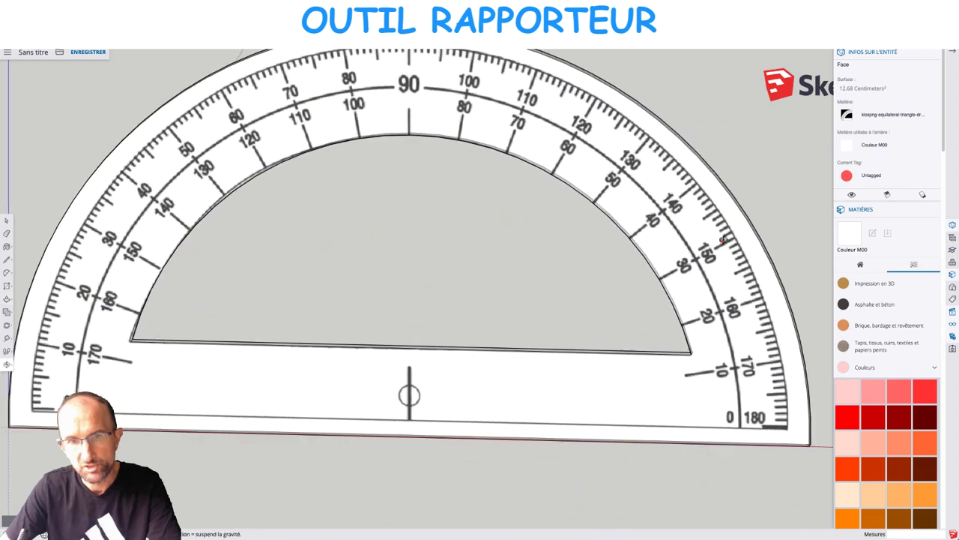
pyautogui.scroll(-3, 639, 263)
pyautogui.scroll(-1, 639, 263)
pyautogui.click(546, 330)
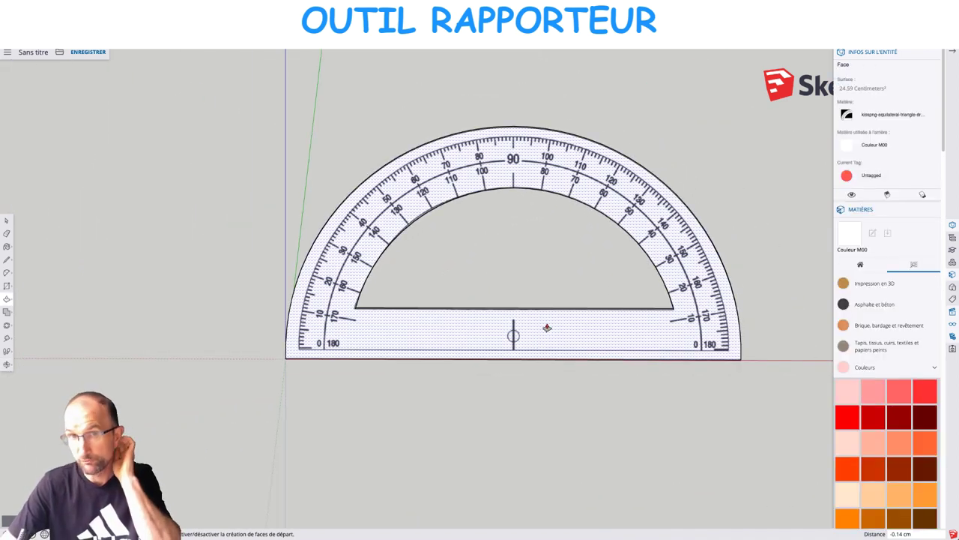
pyautogui.scroll(1, 541, 321)
pyautogui.scroll(3, 488, 295)
pyautogui.scroll(2, 382, 180)
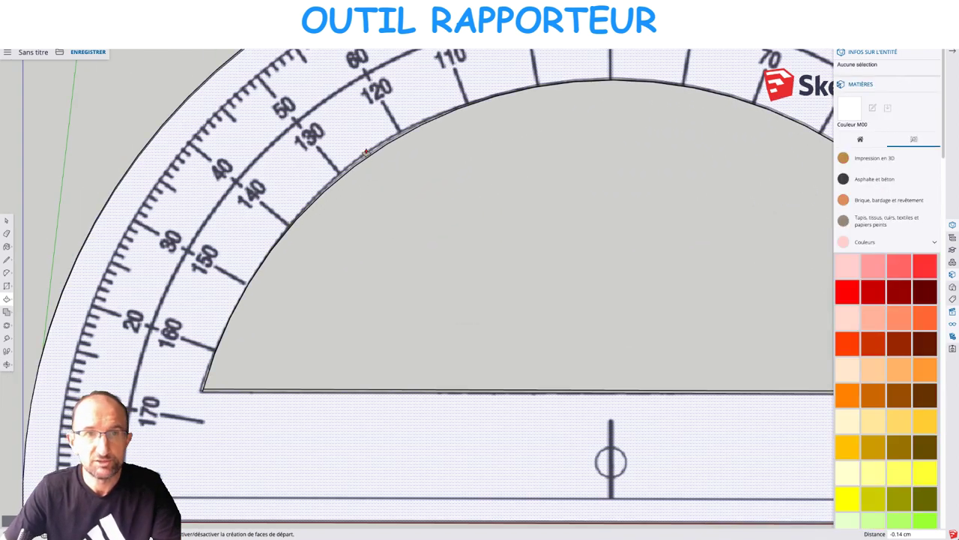
pyautogui.click(317, 195)
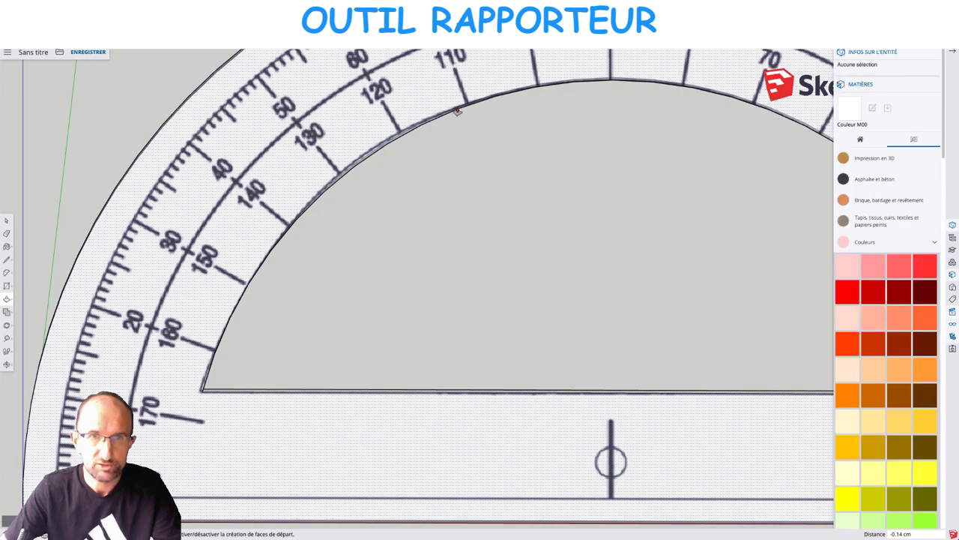
pyautogui.click(453, 113)
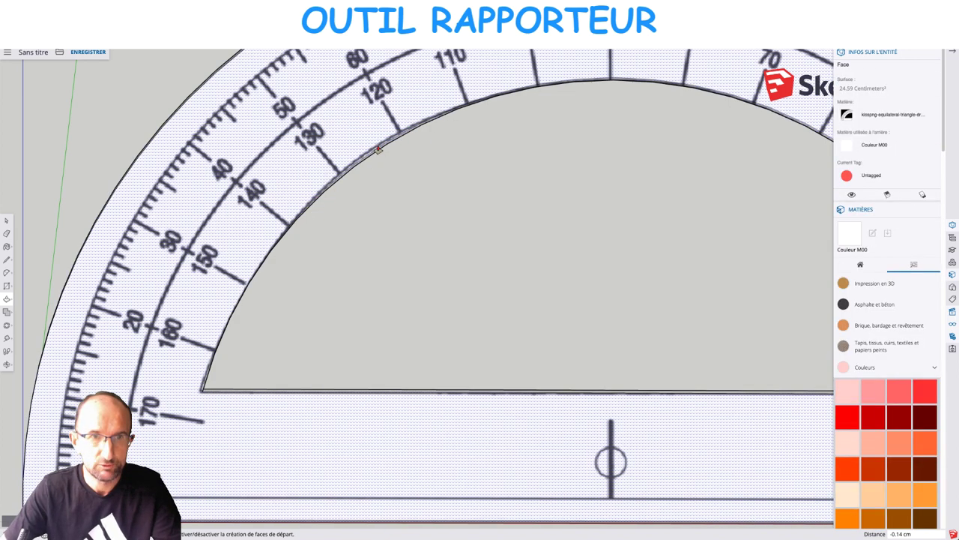
# Zoom and orbit around the protractor, then select its face from the front.
pyautogui.scroll(-3, 375, 210)
pyautogui.scroll(-3, 450, 232)
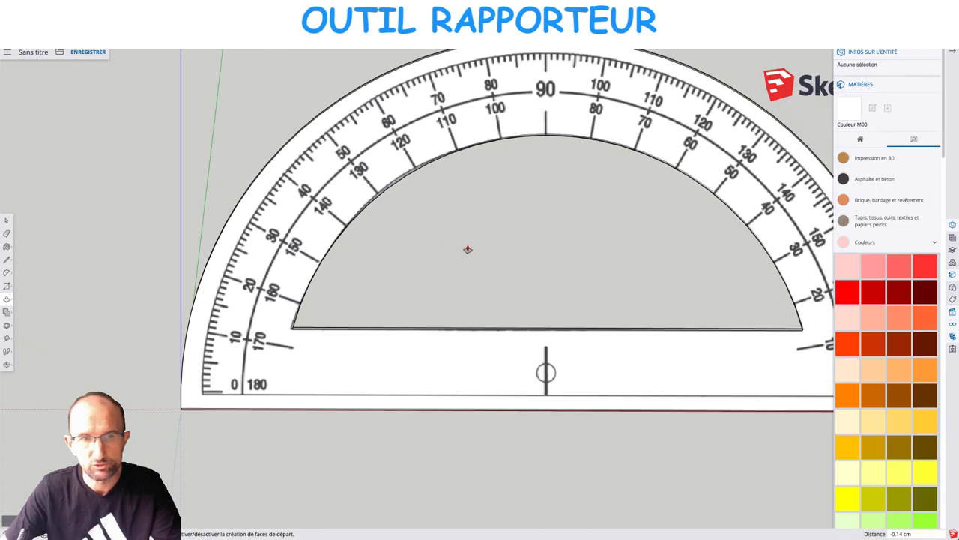
pyautogui.scroll(-2, 490, 270)
pyautogui.scroll(-1, 529, 291)
pyautogui.moveTo(543, 292); pyautogui.dragTo(537, 235, button='middle')
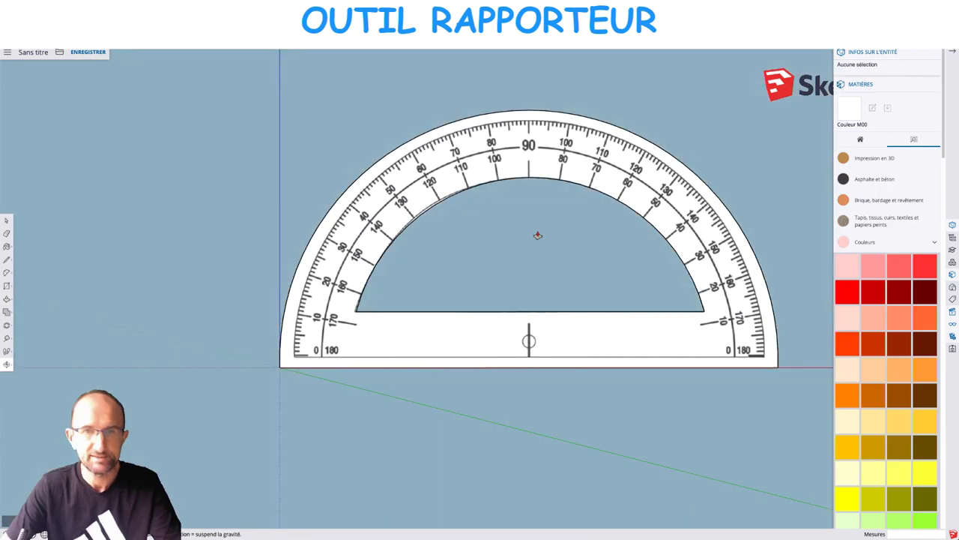
pyautogui.moveTo(538, 298); pyautogui.dragTo(520, 280, button='middle')
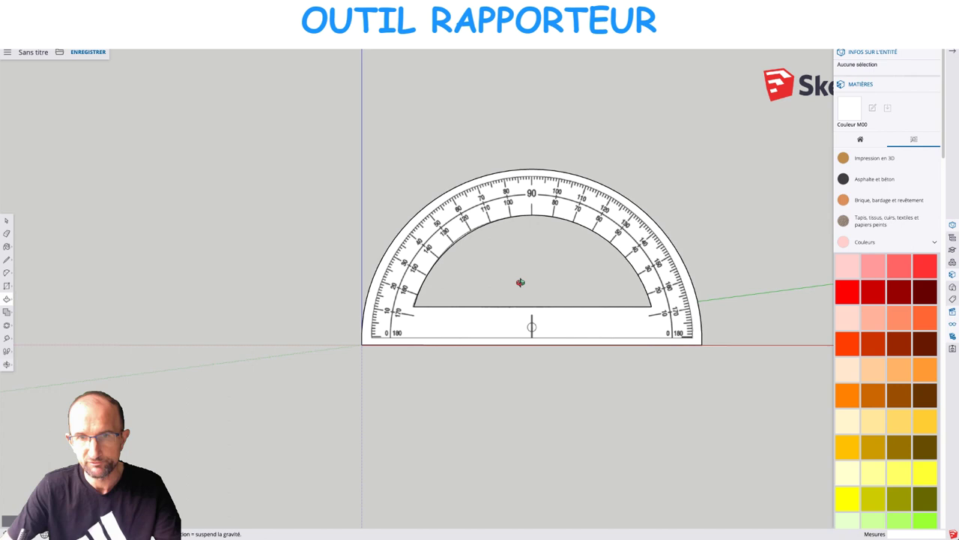
pyautogui.click(528, 330)
pyautogui.scroll(3, 520, 323)
pyautogui.scroll(2, 511, 325)
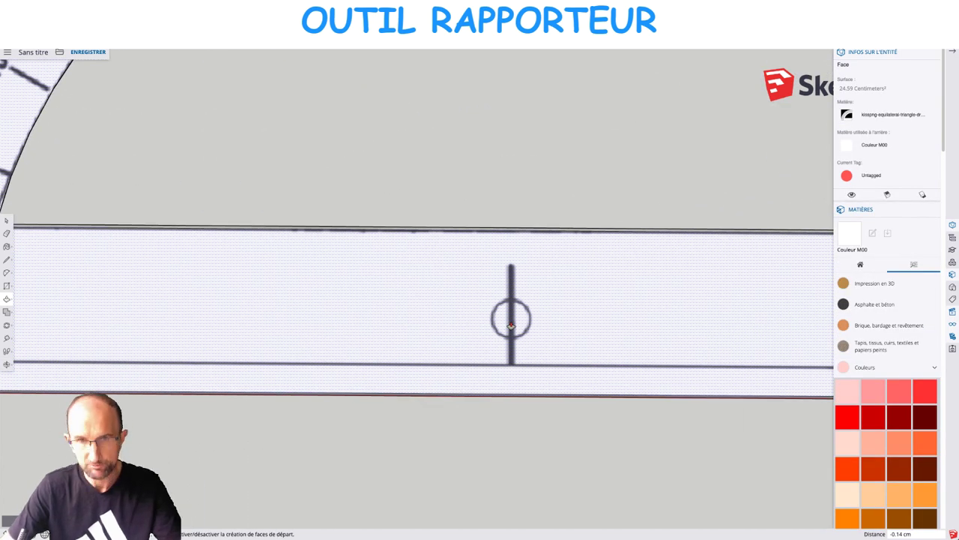
# Draw a small circle on the centre mark of the protractor's straight bar.
pyautogui.press('c')
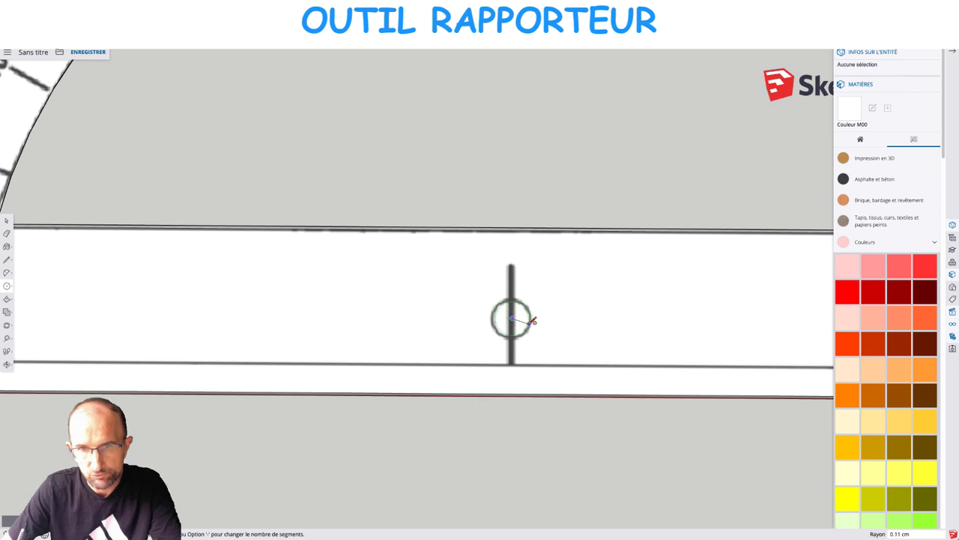
pyautogui.scroll(-5, 530, 321)
pyautogui.moveTo(573, 280); pyautogui.dragTo(532, 322, button='middle')
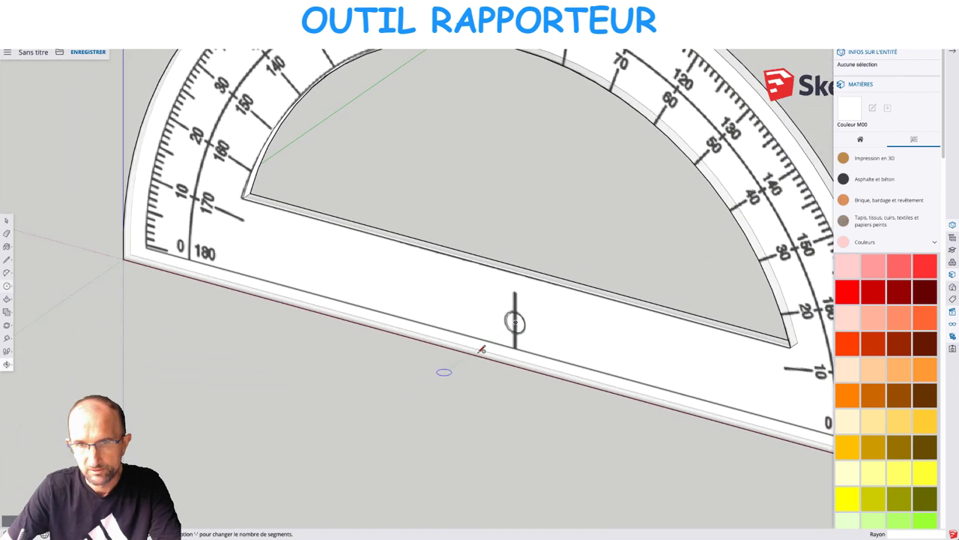
pyautogui.scroll(5, 532, 323)
pyautogui.click(531, 322)
# Extrude the circle 0.14 cm with Push/Pull and orbit around the result.
pyautogui.press('p')
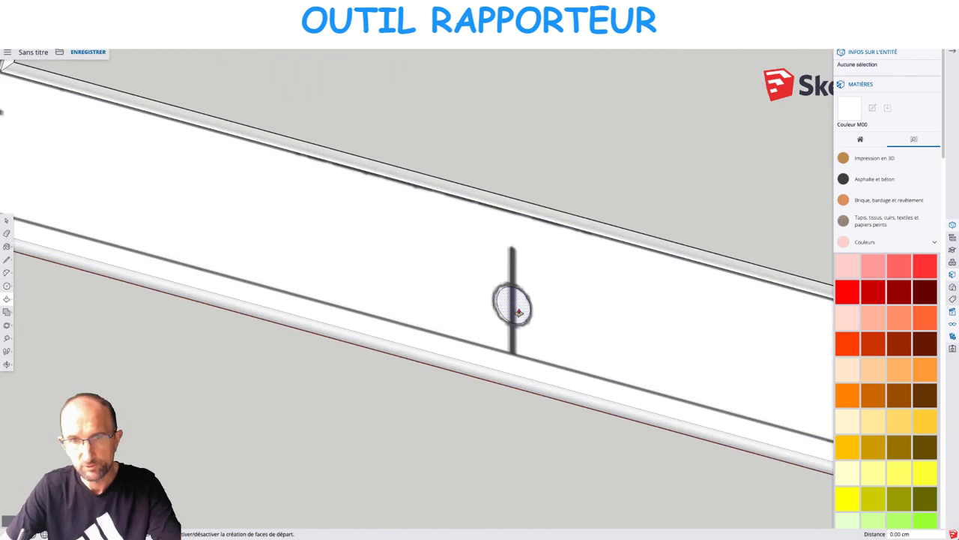
pyautogui.click(516, 306)
pyautogui.click(558, 214)
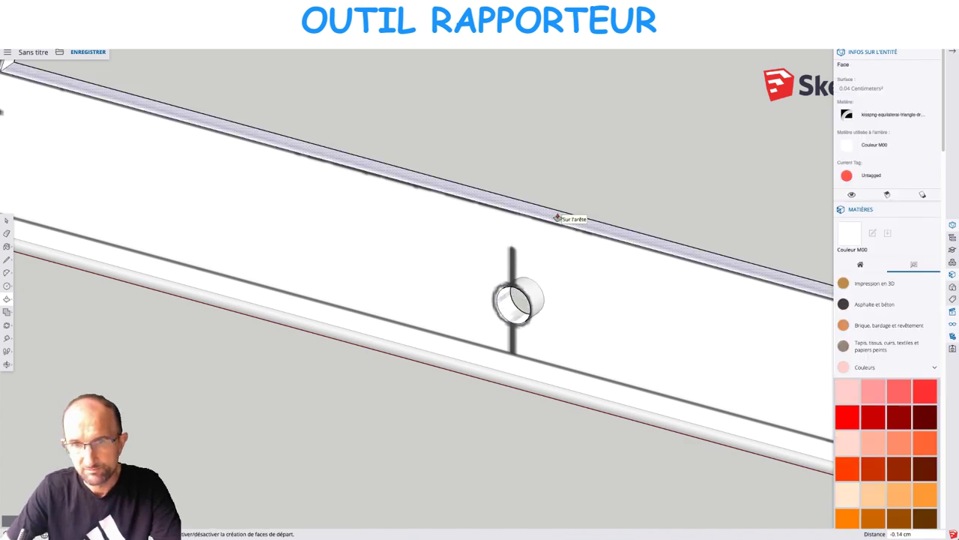
pyautogui.moveTo(561, 215); pyautogui.dragTo(584, 293, button='middle')
pyautogui.scroll(-3, 584, 293)
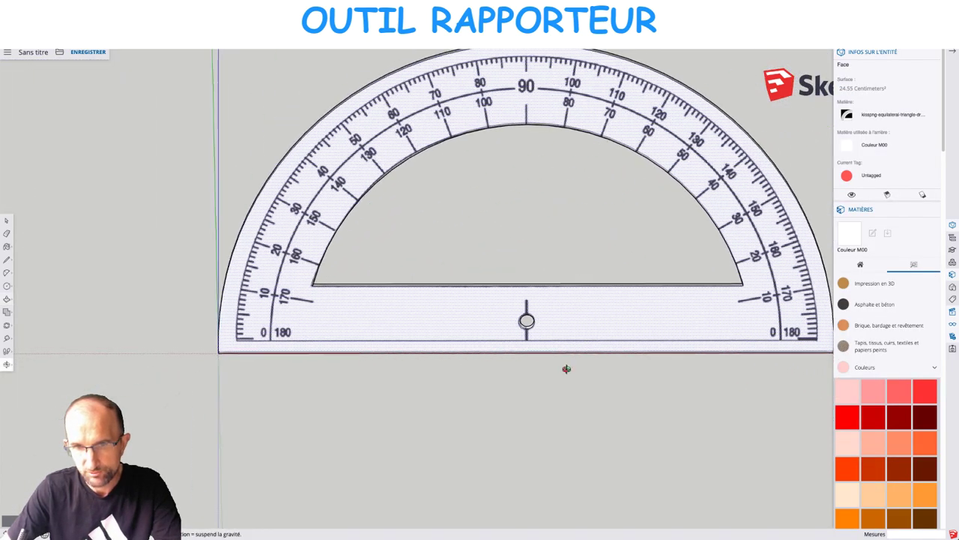
pyautogui.moveTo(565, 368); pyautogui.dragTo(604, 379, button='middle')
pyautogui.scroll(4, 513, 319)
pyautogui.scroll(4, 517, 328)
pyautogui.scroll(2, 517, 330)
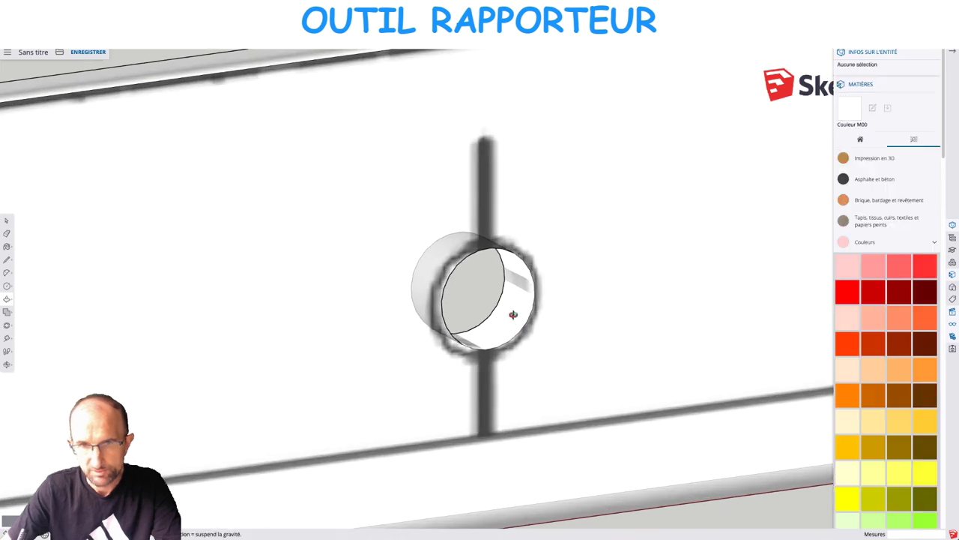
pyautogui.moveTo(514, 317)
pyautogui.mouseDown(button='middle')
pyautogui.moveTo(547, 278)
pyautogui.moveTo(514, 225)
pyautogui.mouseUp(button='middle')
pyautogui.scroll(1, 510, 279)
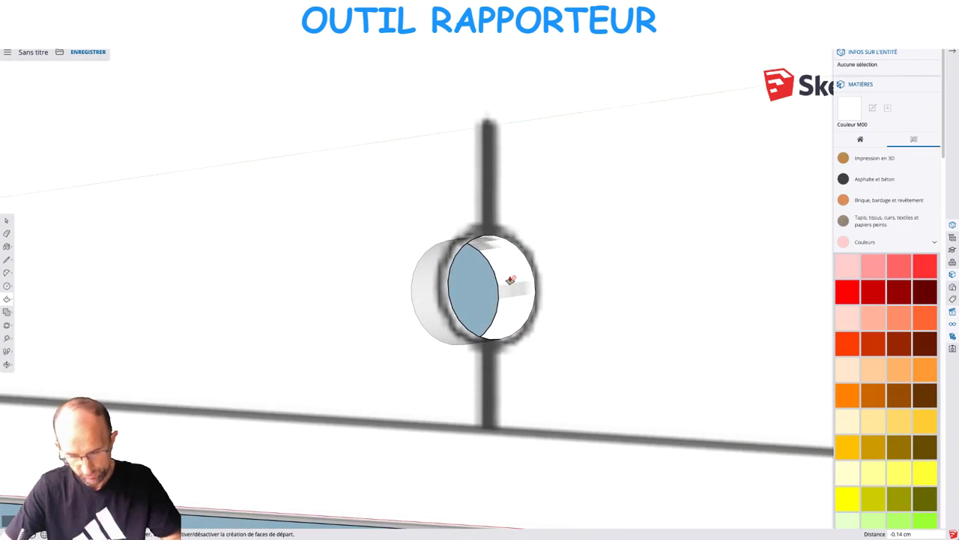
pyautogui.press('b')
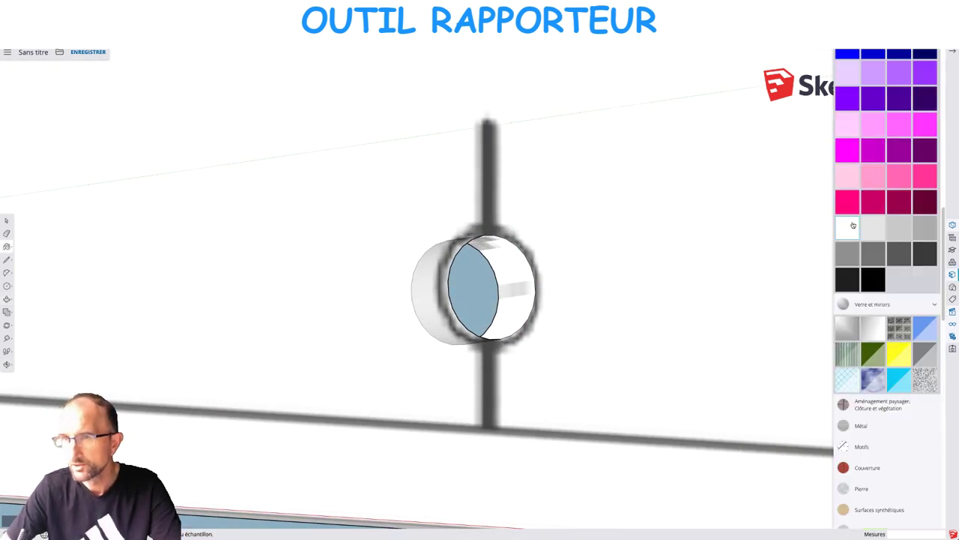
# Paint the cylinder's inner face grey and inspect its rim.
pyautogui.click(507, 256)
pyautogui.moveTo(519, 278)
pyautogui.mouseDown(button='middle')
pyautogui.moveTo(407, 355)
pyautogui.moveTo(347, 334)
pyautogui.moveTo(419, 320)
pyautogui.moveTo(450, 368)
pyautogui.moveTo(307, 365)
pyautogui.mouseUp(button='middle')
pyautogui.scroll(-5, 419, 321)
pyautogui.scroll(-3, 419, 321)
pyautogui.scroll(5, 497, 274)
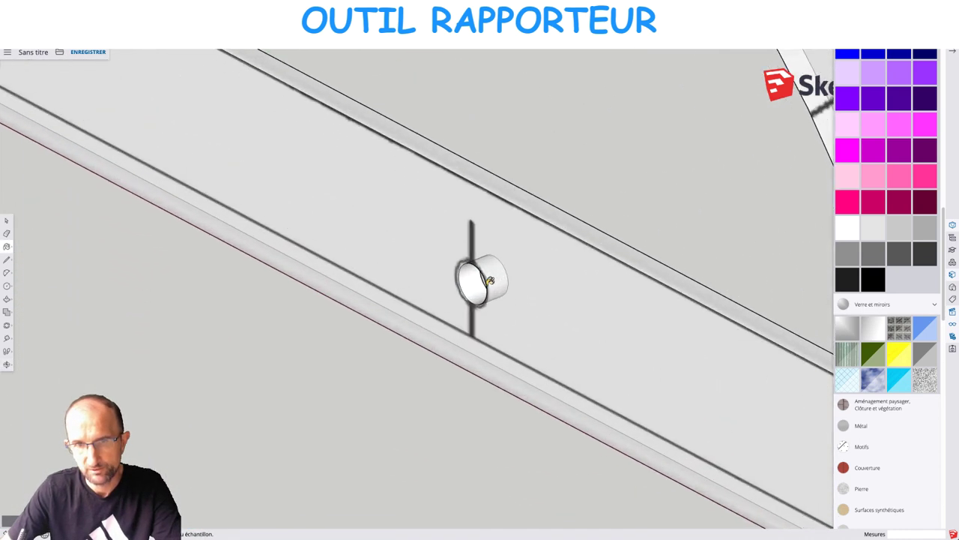
pyautogui.scroll(3, 514, 278)
pyautogui.scroll(2, 497, 278)
pyautogui.scroll(-2, 496, 280)
pyautogui.scroll(-3, 496, 280)
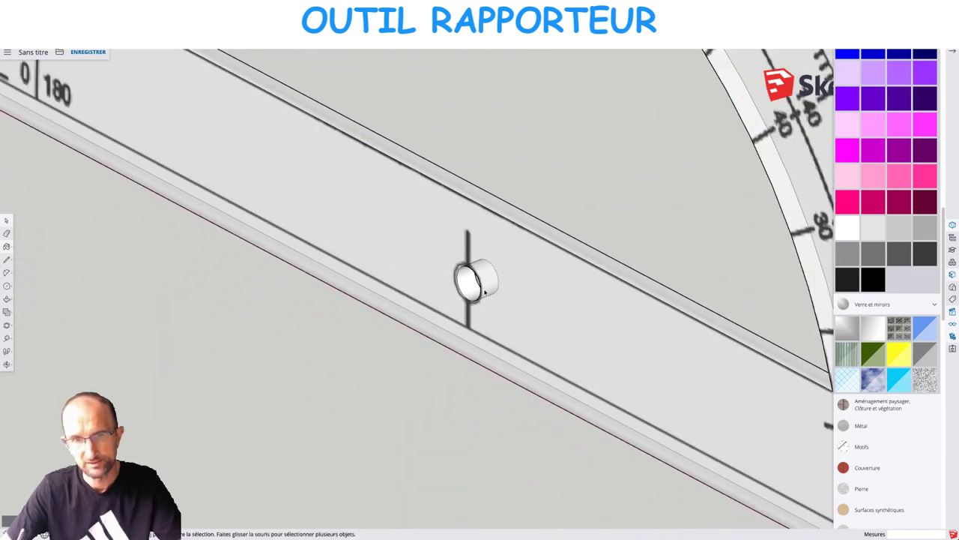
pyautogui.scroll(-3, 444, 385)
# Hide the textured protractor face with Masquer, leaving the plain grey body.
pyautogui.moveTo(422, 377)
pyautogui.mouseDown(button='middle')
pyautogui.moveTo(629, 278)
pyautogui.moveTo(671, 273)
pyautogui.mouseUp(button='middle')
pyautogui.scroll(-2, 778, 255)
pyautogui.scroll(2, 557, 302)
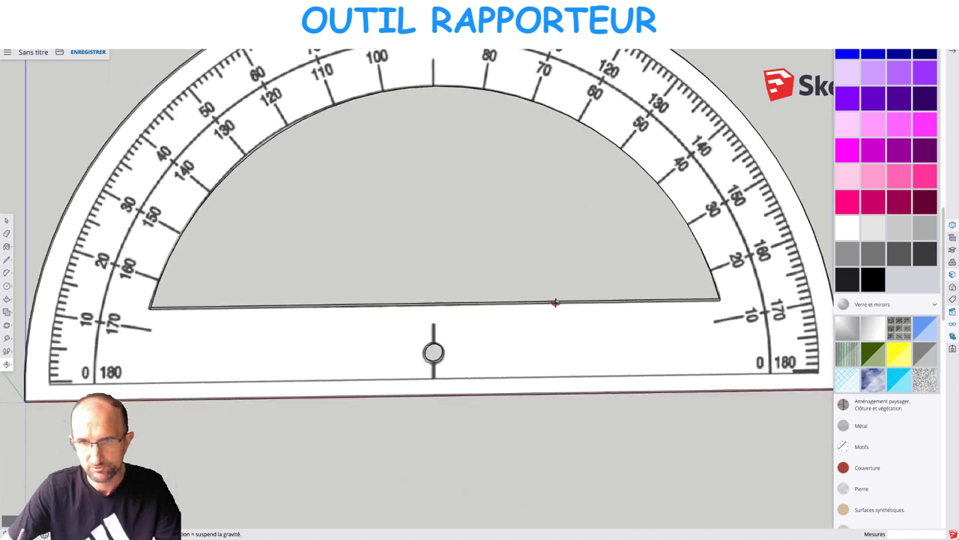
pyautogui.moveTo(557, 302); pyautogui.dragTo(297, 330, button='middle')
pyautogui.scroll(3, 678, 321)
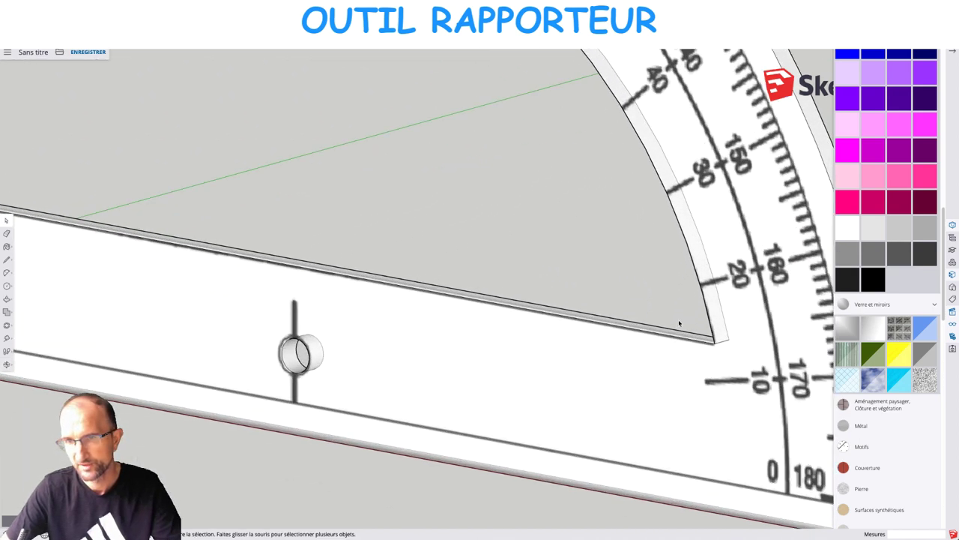
pyautogui.scroll(-3, 690, 321)
pyautogui.moveTo(693, 321)
pyautogui.mouseDown(button='middle')
pyautogui.moveTo(620, 309)
pyautogui.moveTo(577, 315)
pyautogui.moveTo(629, 313)
pyautogui.mouseUp(button='middle')
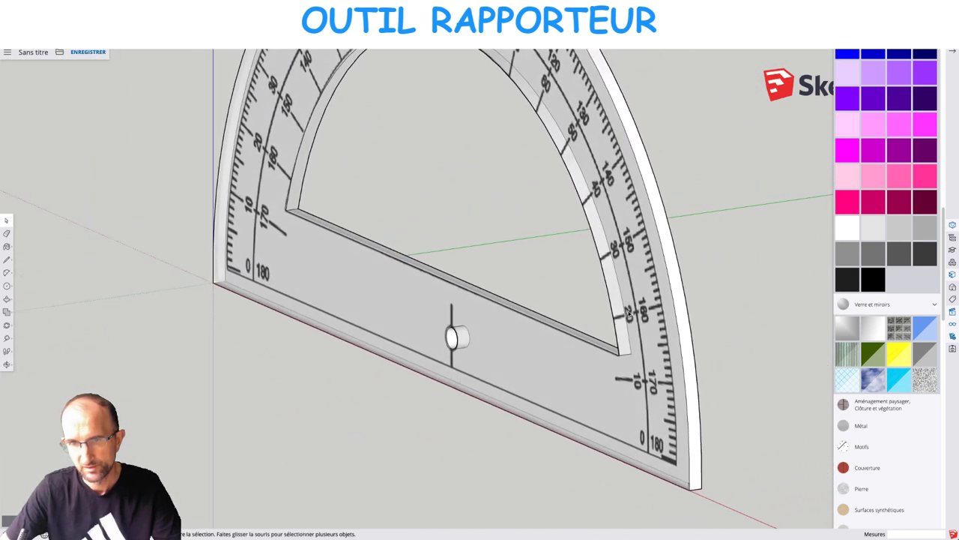
pyautogui.click(618, 296)
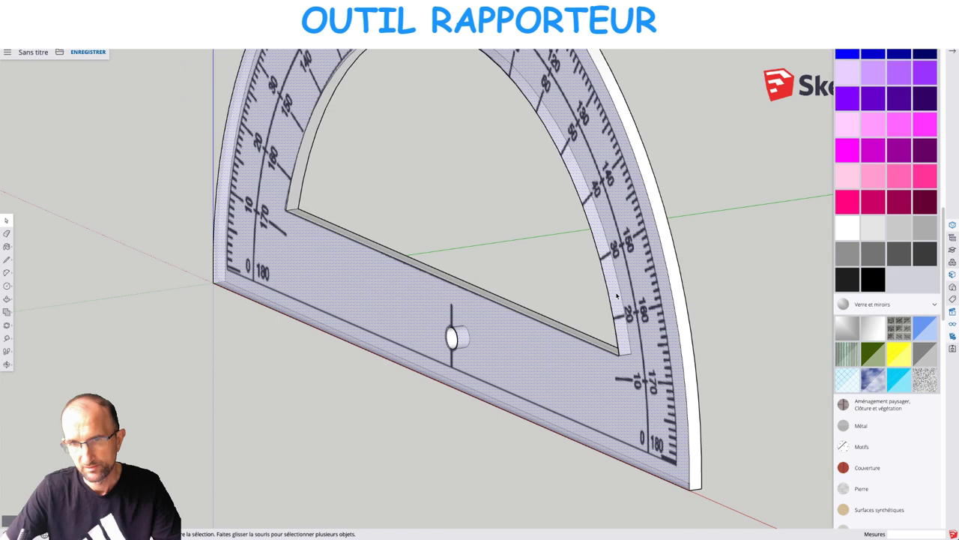
pyautogui.rightClick(564, 364)
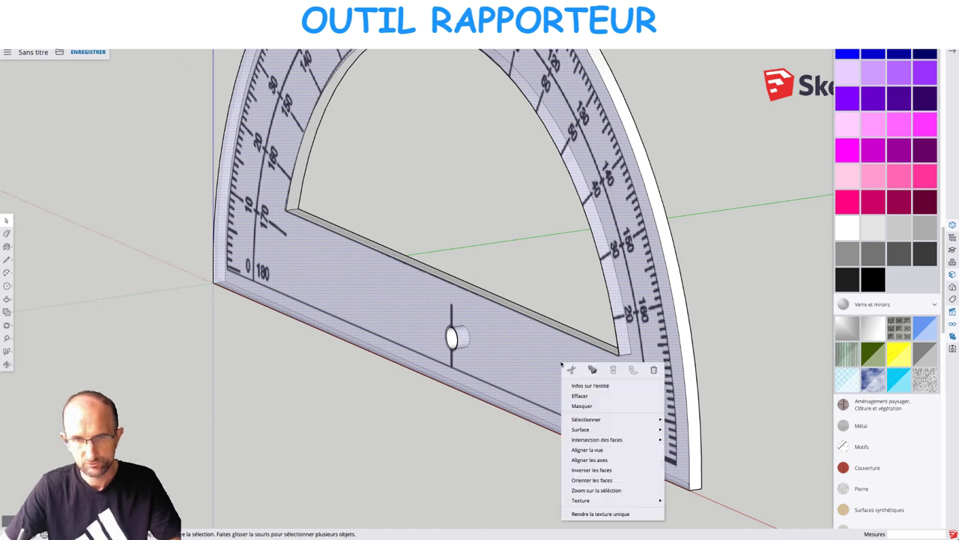
pyautogui.click(583, 404)
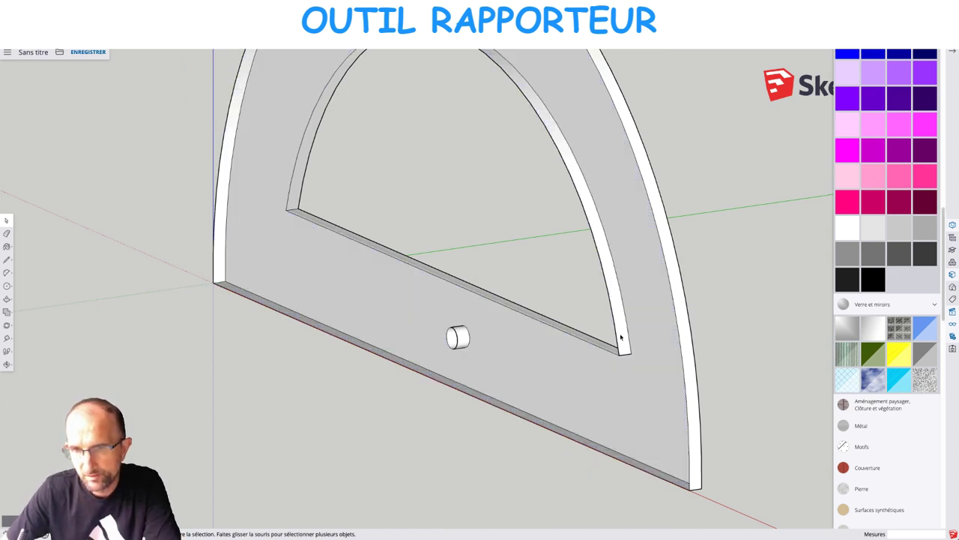
pyautogui.moveTo(620, 337)
pyautogui.mouseDown(button='middle')
pyautogui.moveTo(553, 402)
pyautogui.moveTo(611, 412)
pyautogui.mouseUp(button='middle')
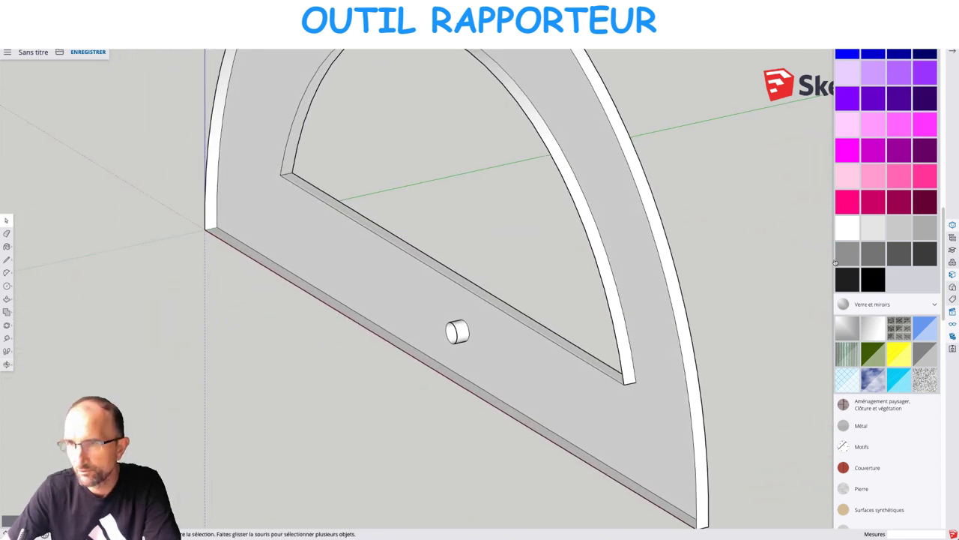
# Activate the Paint Bucket and view the protractor's back from below.
pyautogui.click(847, 227)
pyautogui.scroll(3, 567, 360)
pyautogui.scroll(3, 563, 323)
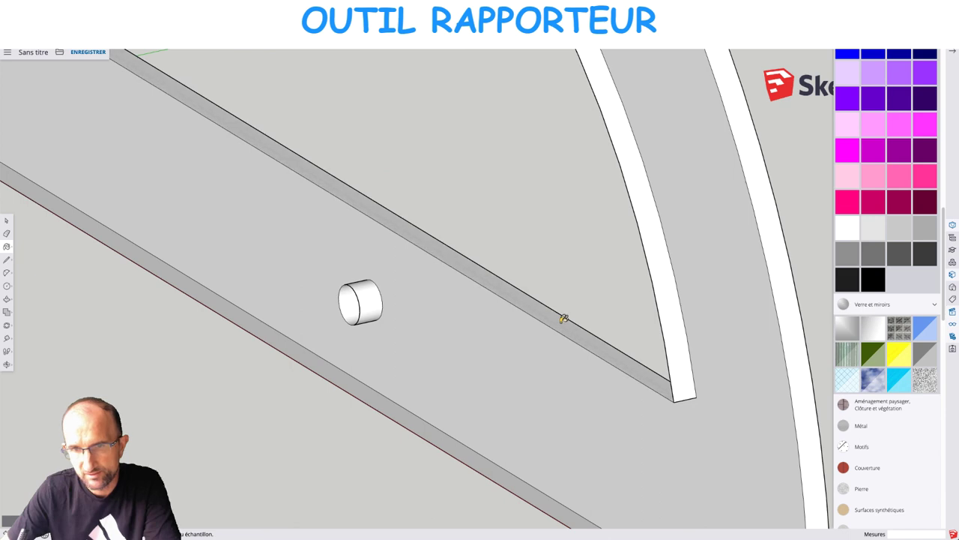
pyautogui.moveTo(687, 376)
pyautogui.mouseDown(button='middle')
pyautogui.moveTo(681, 300)
pyautogui.moveTo(718, 204)
pyautogui.mouseUp(button='middle')
pyautogui.scroll(-3, 422, 387)
pyautogui.scroll(4, 424, 395)
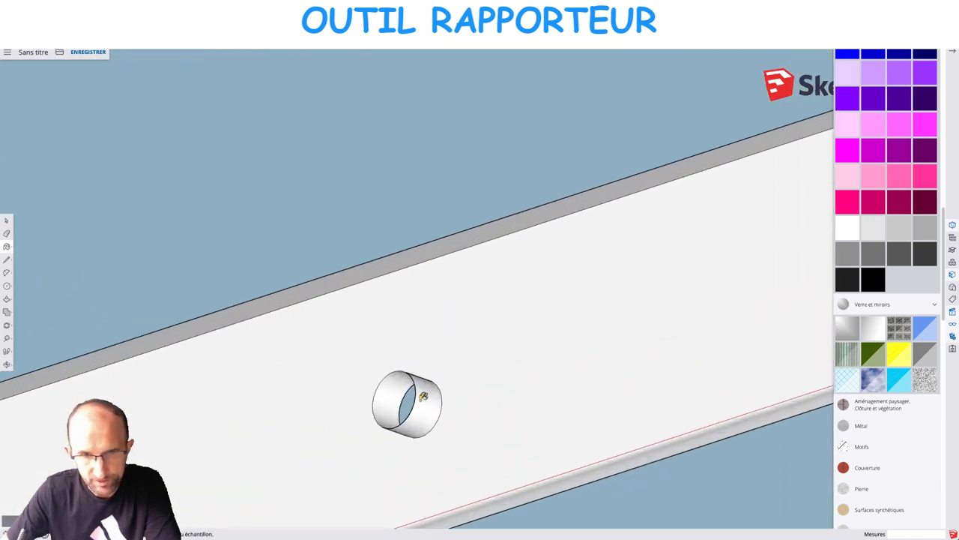
pyautogui.scroll(-3, 399, 391)
pyautogui.scroll(-2, 413, 375)
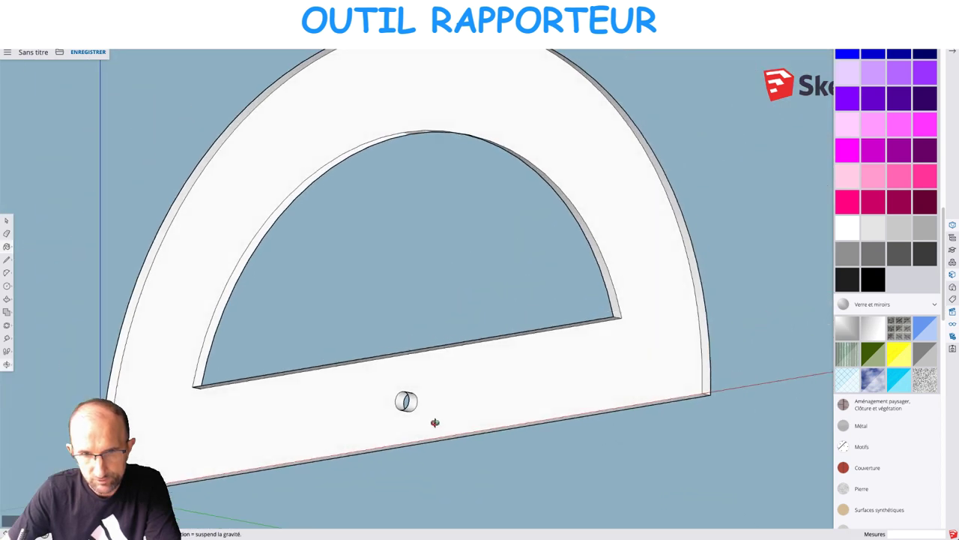
# Bring the plain protractor upright to a straight front view and scroll the panel to Affichage.
pyautogui.moveTo(435, 422)
pyautogui.mouseDown(button='middle')
pyautogui.moveTo(443, 471)
pyautogui.moveTo(466, 370)
pyautogui.mouseUp(button='middle')
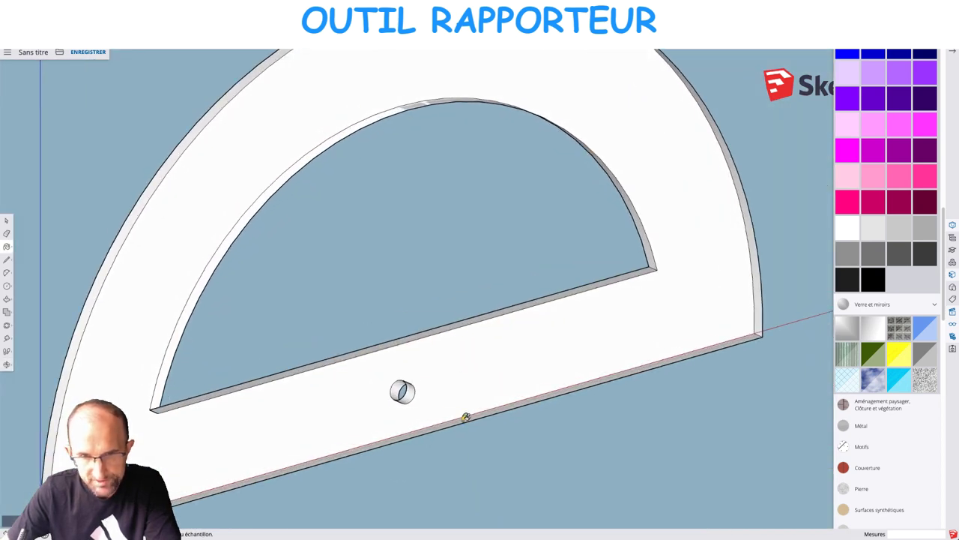
pyautogui.scroll(-5, 389, 395)
pyautogui.moveTo(272, 367)
pyautogui.mouseDown(button='middle')
pyautogui.moveTo(613, 398)
pyautogui.moveTo(329, 337)
pyautogui.moveTo(474, 411)
pyautogui.mouseUp(button='middle')
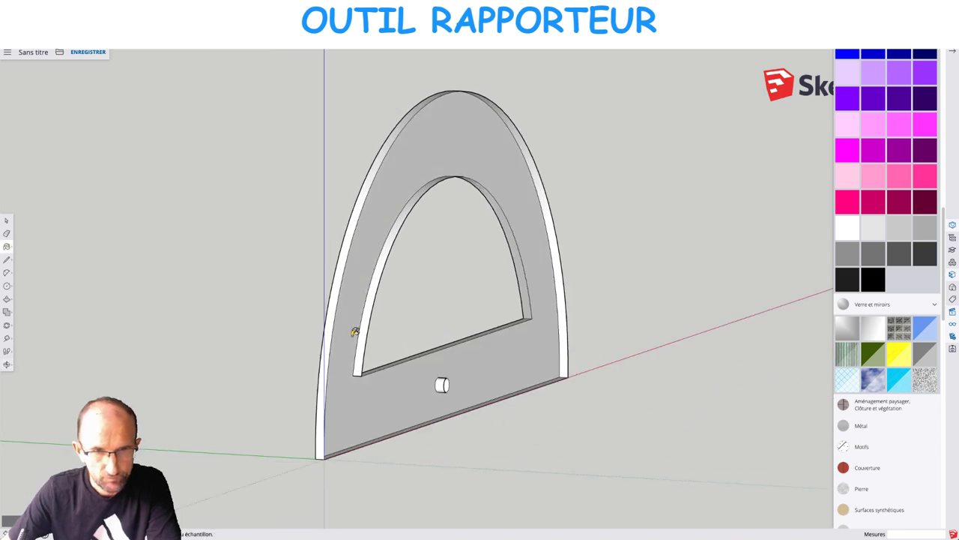
pyautogui.moveTo(354, 332)
pyautogui.mouseDown(button='middle')
pyautogui.moveTo(687, 352)
pyautogui.moveTo(191, 343)
pyautogui.moveTo(480, 337)
pyautogui.mouseUp(button='middle')
pyautogui.scroll(-5, 891, 332)
pyautogui.scroll(-5, 891, 331)
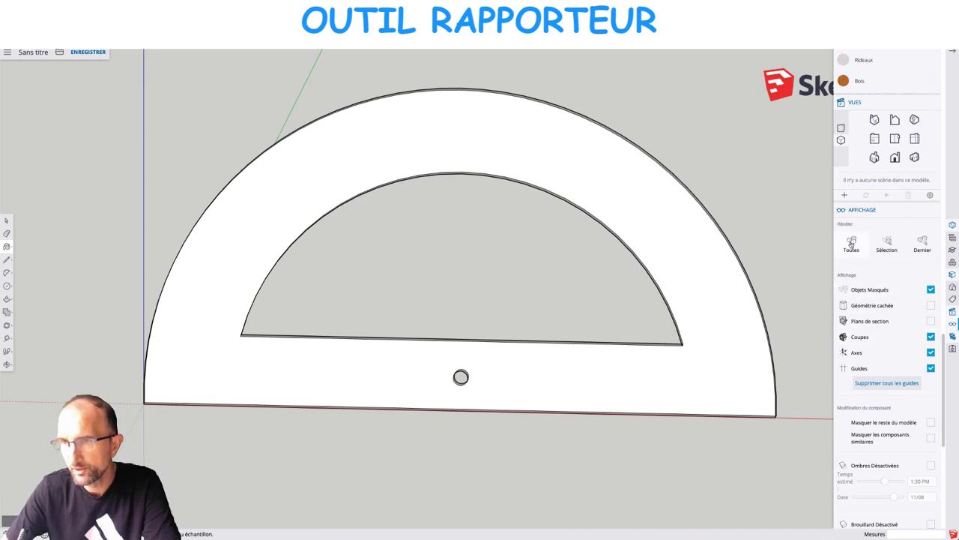
# Reveal all hidden objects to restore the graduated 0–180° scale.
pyautogui.click(851, 244)
pyautogui.moveTo(707, 278)
pyautogui.mouseDown(button='middle')
pyautogui.moveTo(621, 332)
pyautogui.moveTo(502, 347)
pyautogui.moveTo(541, 349)
pyautogui.moveTo(636, 323)
pyautogui.mouseUp(button='middle')
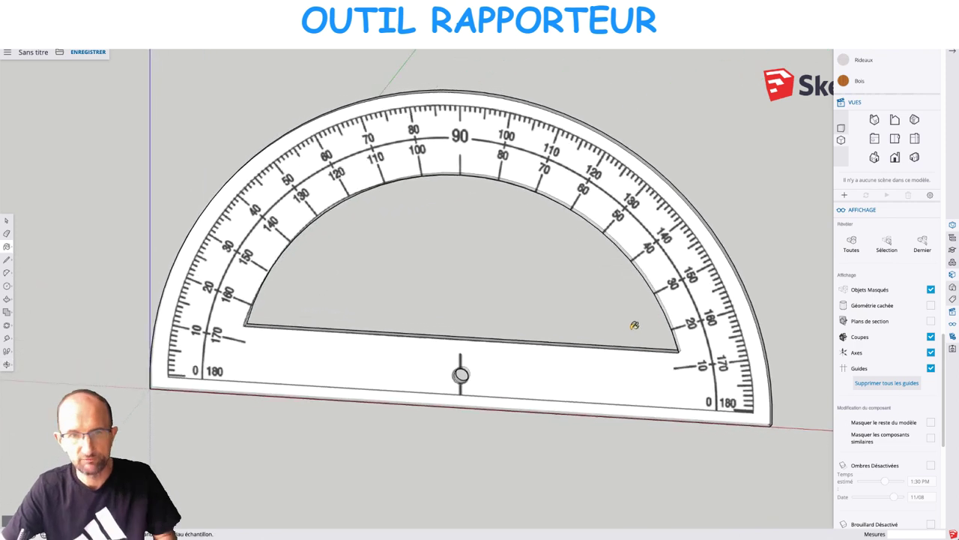
pyautogui.scroll(-3, 634, 325)
pyautogui.moveTo(546, 310)
pyautogui.mouseDown(button='middle')
pyautogui.moveTo(615, 231)
pyautogui.moveTo(444, 380)
pyautogui.moveTo(492, 387)
pyautogui.moveTo(596, 363)
pyautogui.moveTo(342, 372)
pyautogui.moveTo(569, 344)
pyautogui.mouseUp(button='middle')
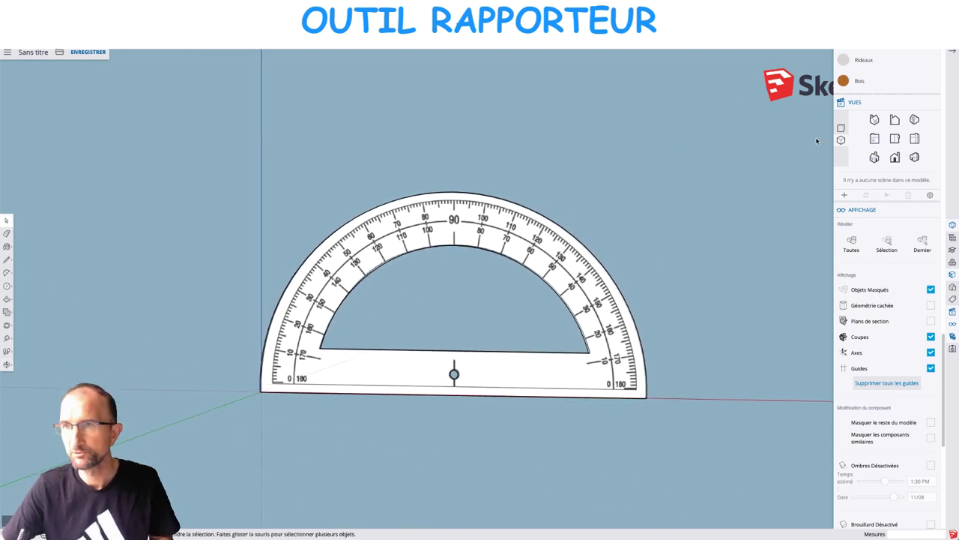
# Switch to the Front preset view so the graduated face is seen straight on.
pyautogui.click(843, 129)
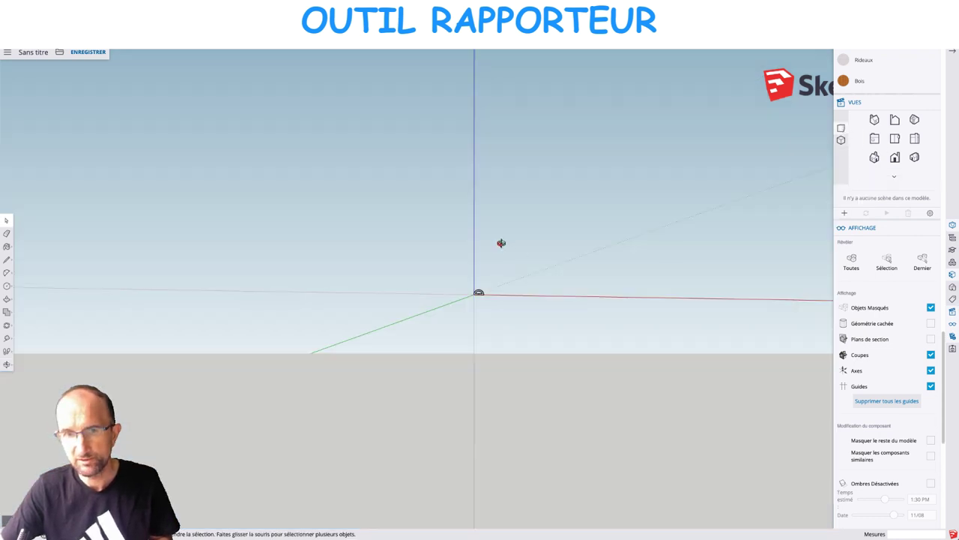
pyautogui.moveTo(502, 242); pyautogui.dragTo(515, 369, button='middle')
pyautogui.scroll(2, 474, 299)
pyautogui.scroll(2, 474, 299)
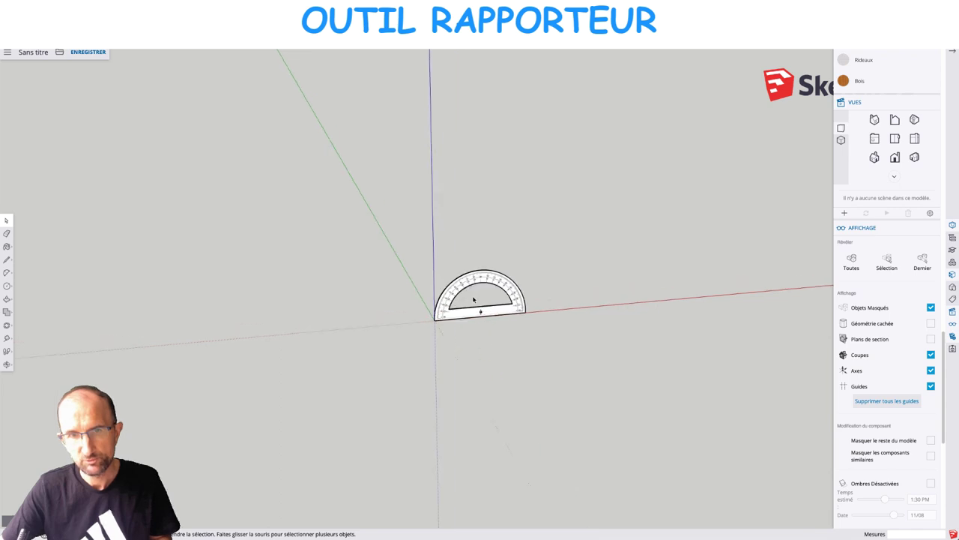
pyautogui.scroll(2, 474, 299)
pyautogui.scroll(2, 464, 308)
pyautogui.moveTo(488, 314)
pyautogui.mouseDown(button='middle')
pyautogui.moveTo(450, 268)
pyautogui.moveTo(446, 302)
pyautogui.moveTo(417, 306)
pyautogui.moveTo(449, 321)
pyautogui.mouseUp(button='middle')
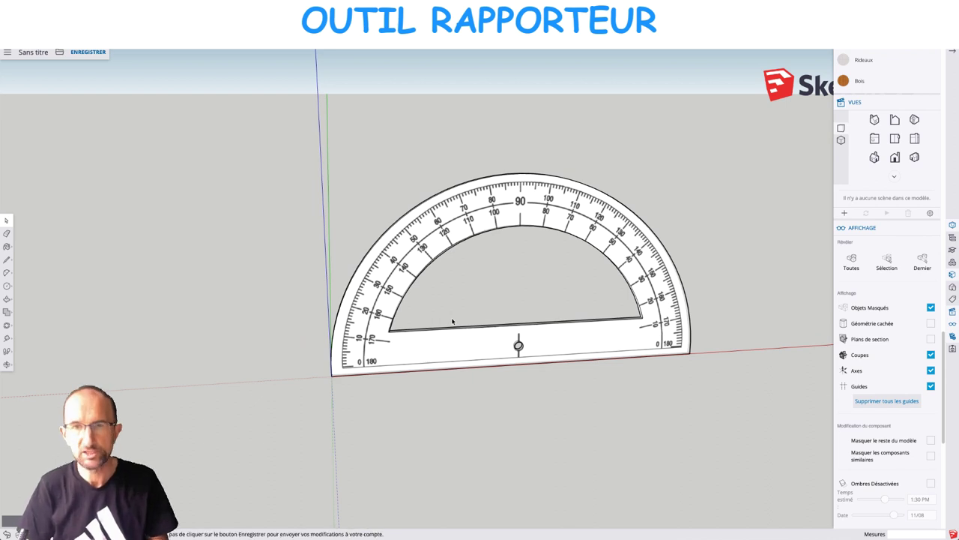
pyautogui.scroll(1, 518, 324)
pyautogui.moveTo(518, 324); pyautogui.dragTo(506, 282, button='middle')
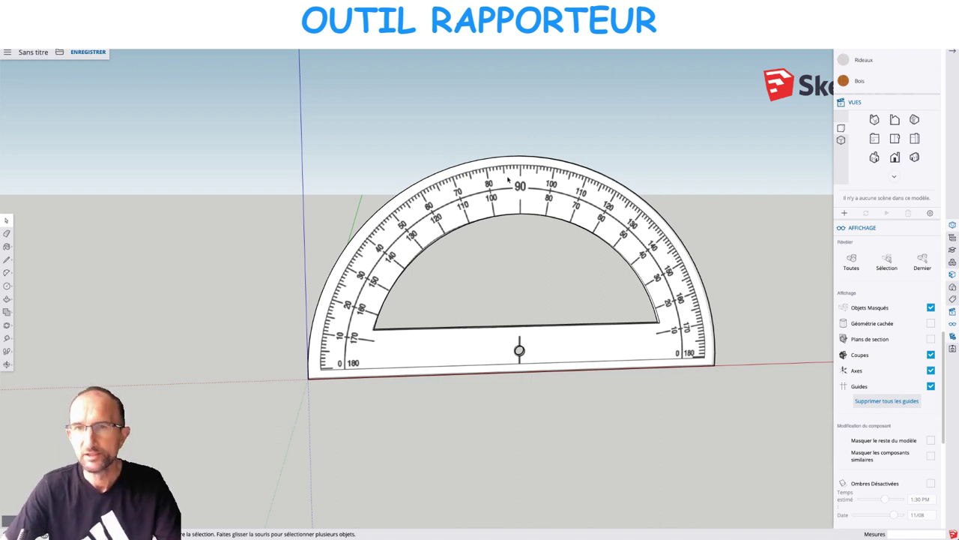
# Select the whole protractor and make it a single group.
pyautogui.click(341, 353)
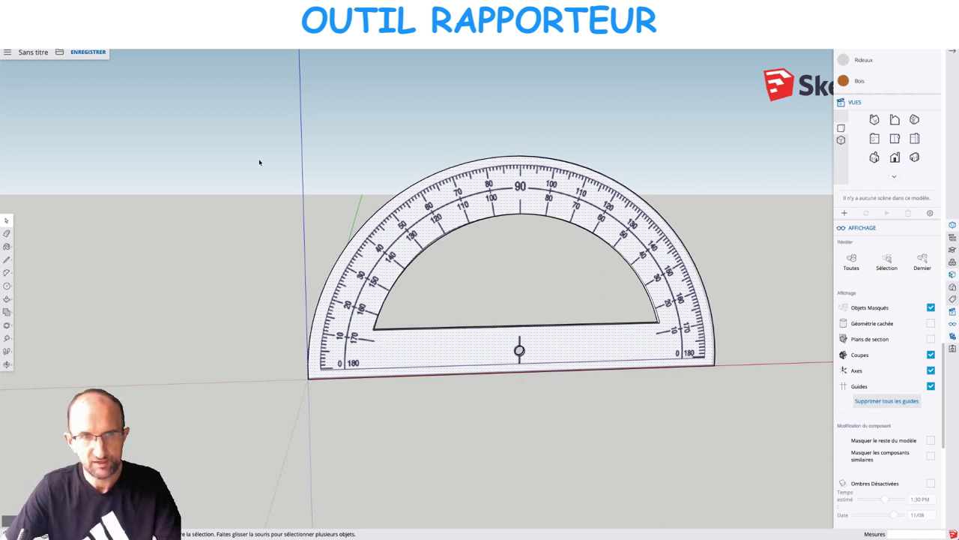
pyautogui.moveTo(260, 118); pyautogui.dragTo(719, 422)
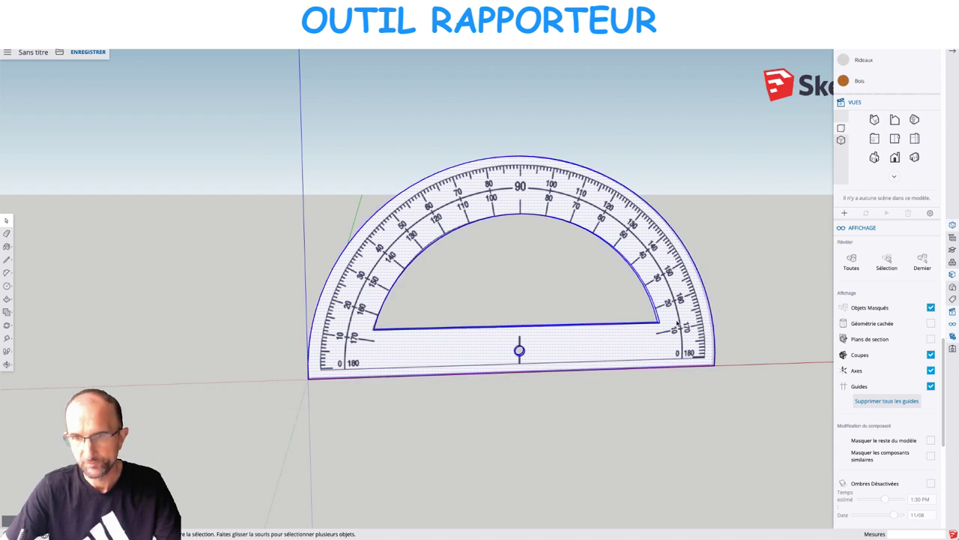
pyautogui.rightClick(676, 322)
pyautogui.click(704, 417)
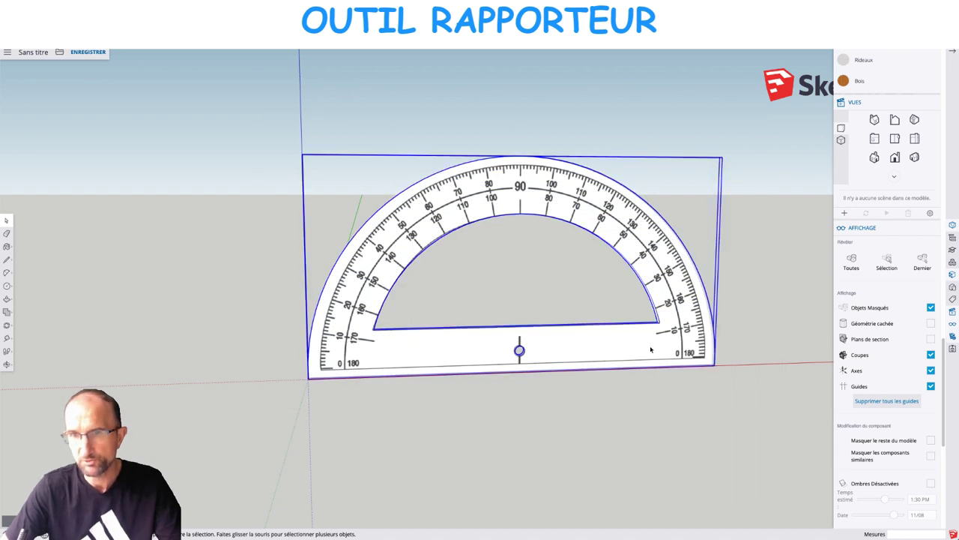
pyautogui.moveTo(298, 385)
pyautogui.mouseDown(button='middle')
pyautogui.moveTo(532, 398)
pyautogui.moveTo(422, 469)
pyautogui.moveTo(366, 427)
pyautogui.mouseUp(button='middle')
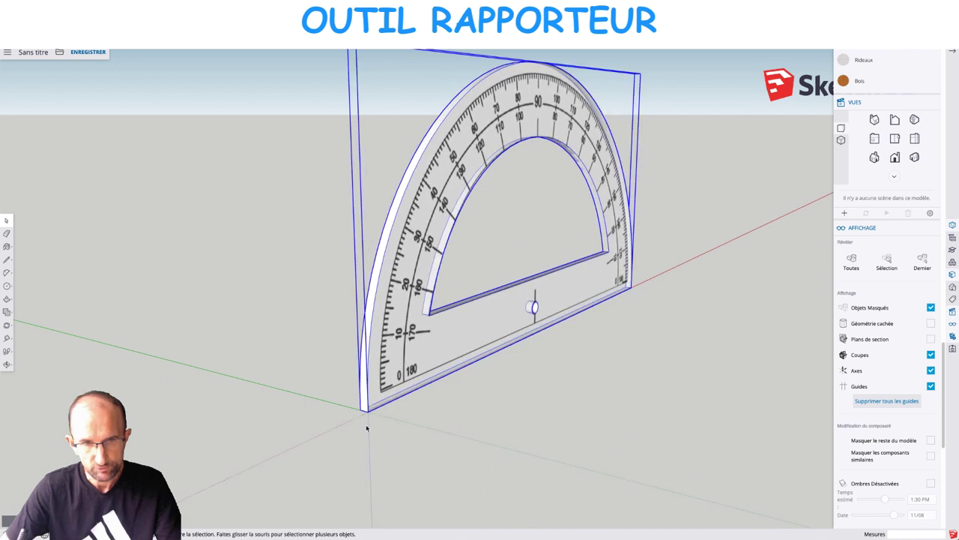
# Rotate the group 90° about the red axis so it lies flat on the ground.
pyautogui.press('q')
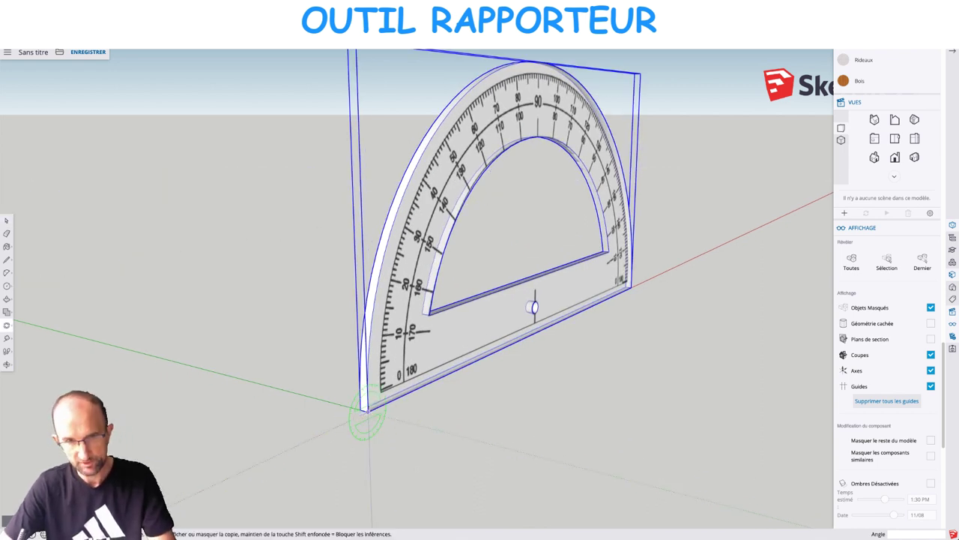
pyautogui.press('Right')
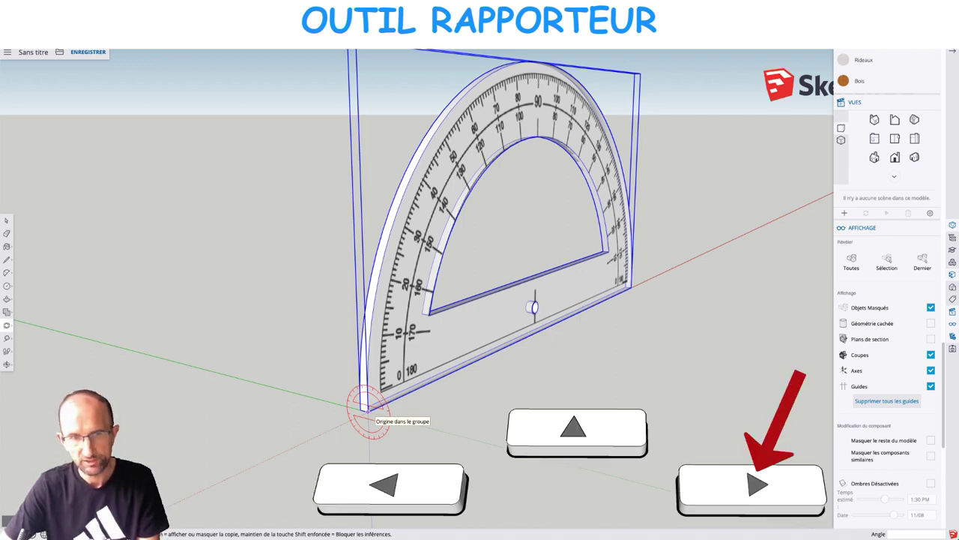
pyautogui.click(367, 408)
pyautogui.click(443, 424)
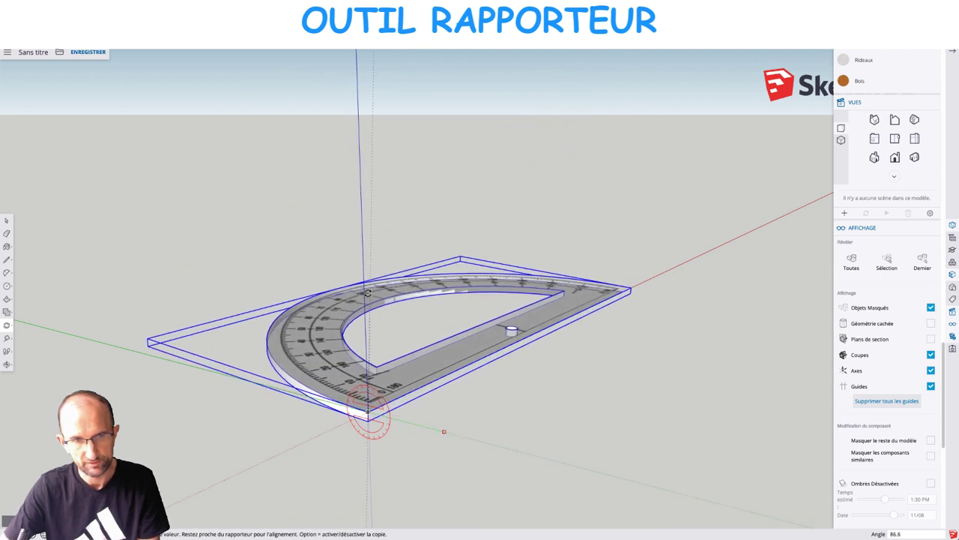
pyautogui.click(367, 292)
pyautogui.moveTo(402, 317)
pyautogui.mouseDown(button='middle')
pyautogui.moveTo(453, 349)
pyautogui.moveTo(390, 449)
pyautogui.moveTo(399, 388)
pyautogui.moveTo(574, 319)
pyautogui.moveTo(475, 381)
pyautogui.moveTo(513, 361)
pyautogui.mouseUp(button='middle')
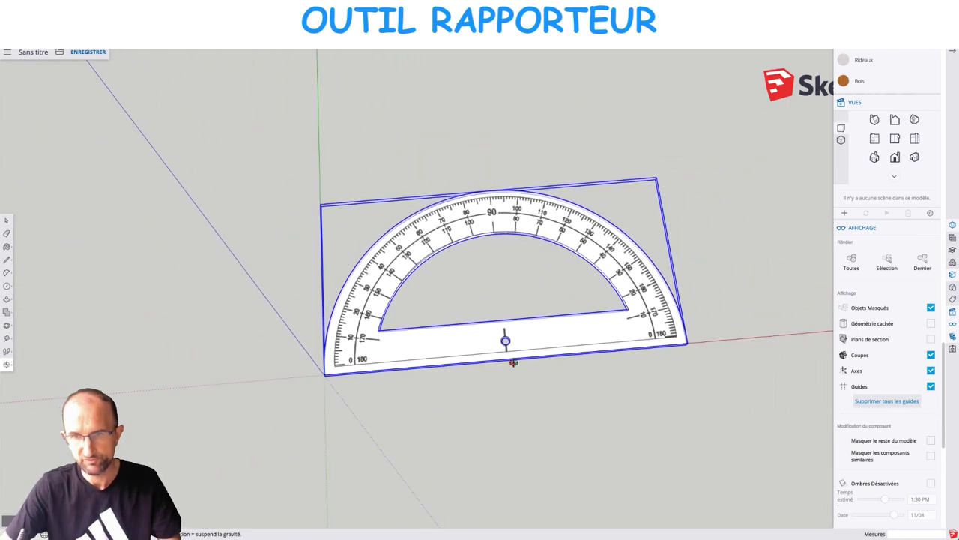
pyautogui.click(494, 295)
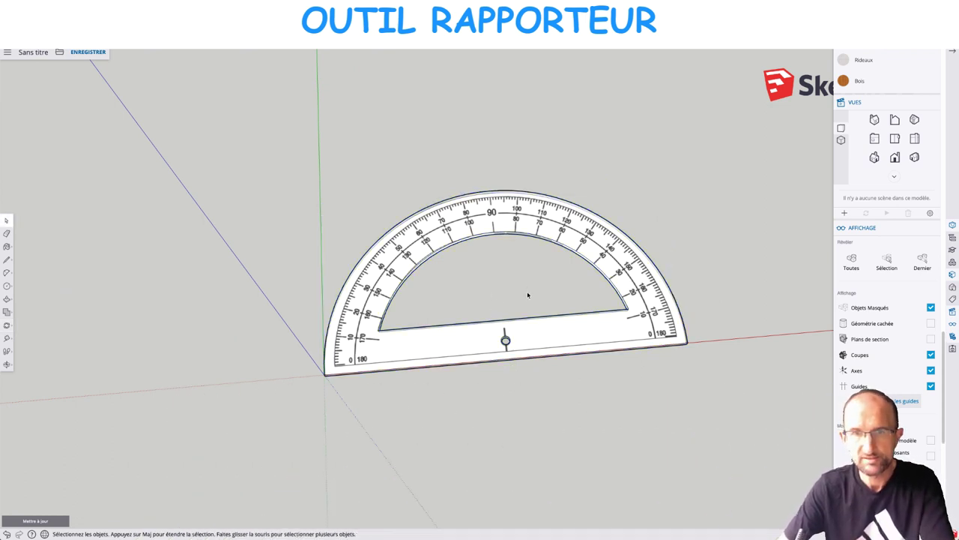
# Hide the guides, export a transparent-background PNG, then cancel the download prompt.
pyautogui.moveTo(548, 375); pyautogui.dragTo(548, 357, button='middle')
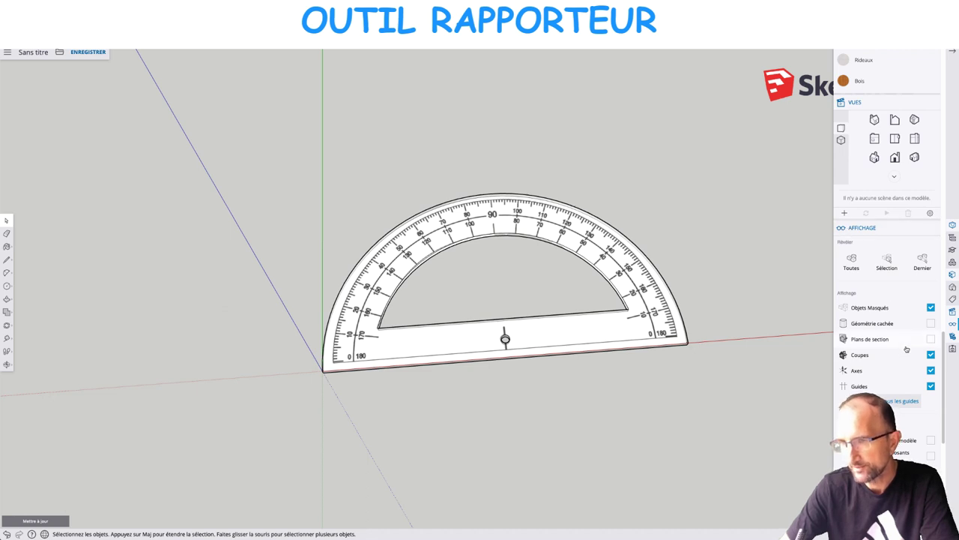
pyautogui.click(930, 386)
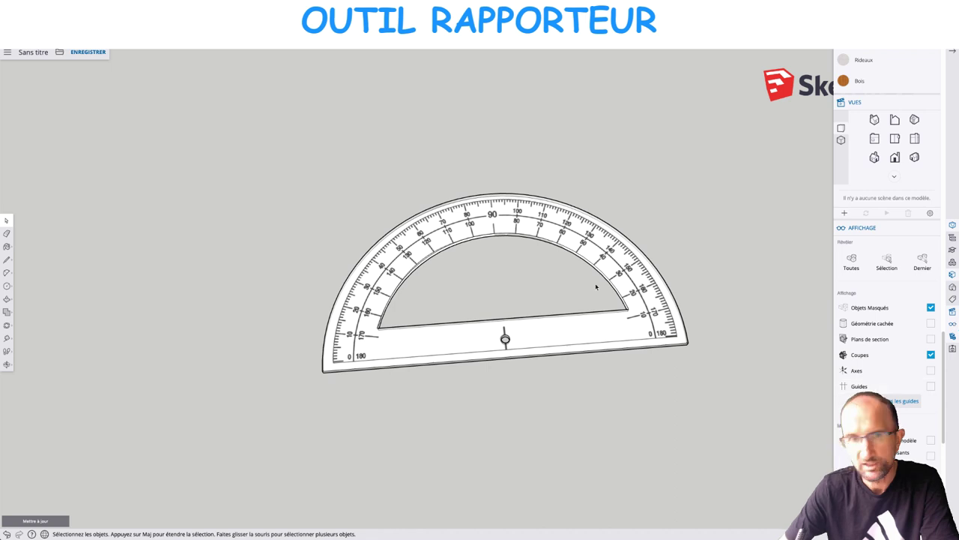
pyautogui.click(60, 54)
pyautogui.moveTo(66, 119)
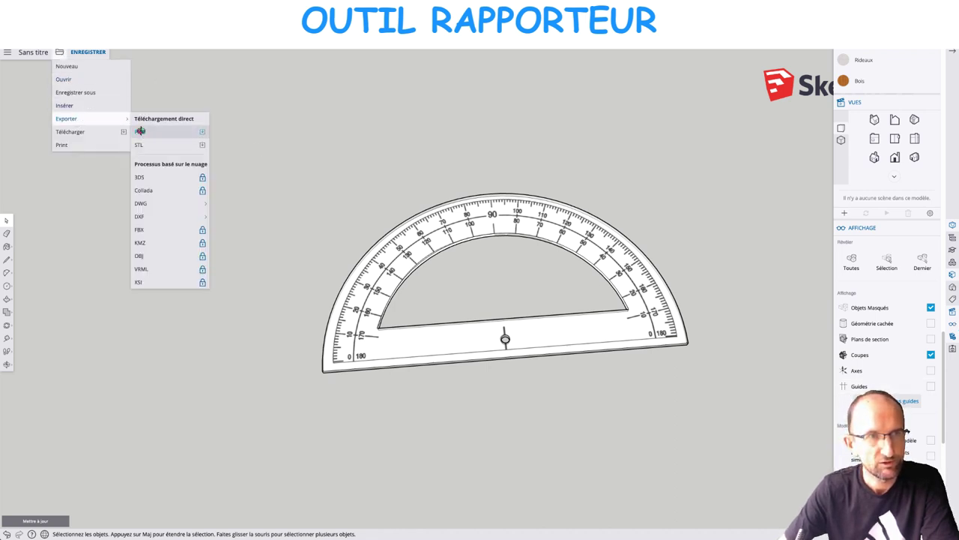
pyautogui.click(139, 131)
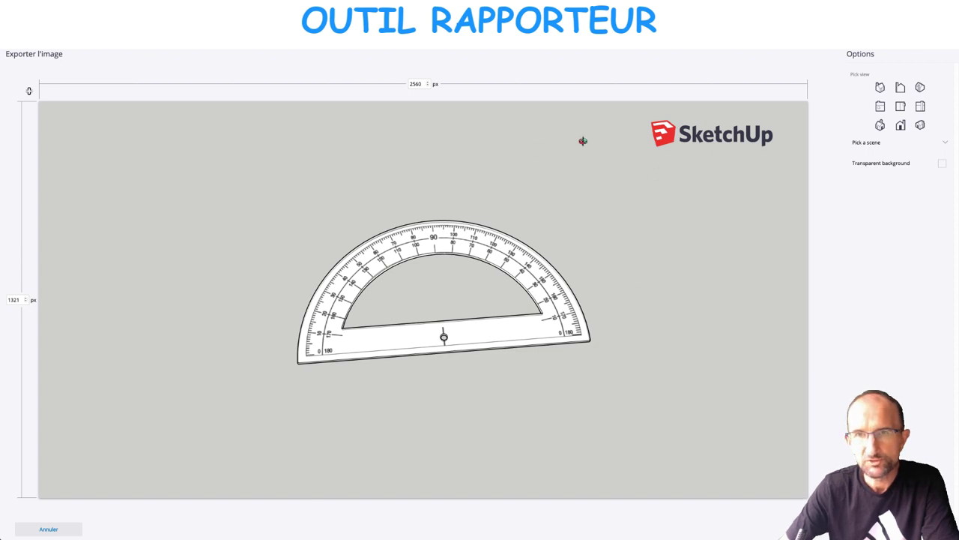
pyautogui.click(942, 164)
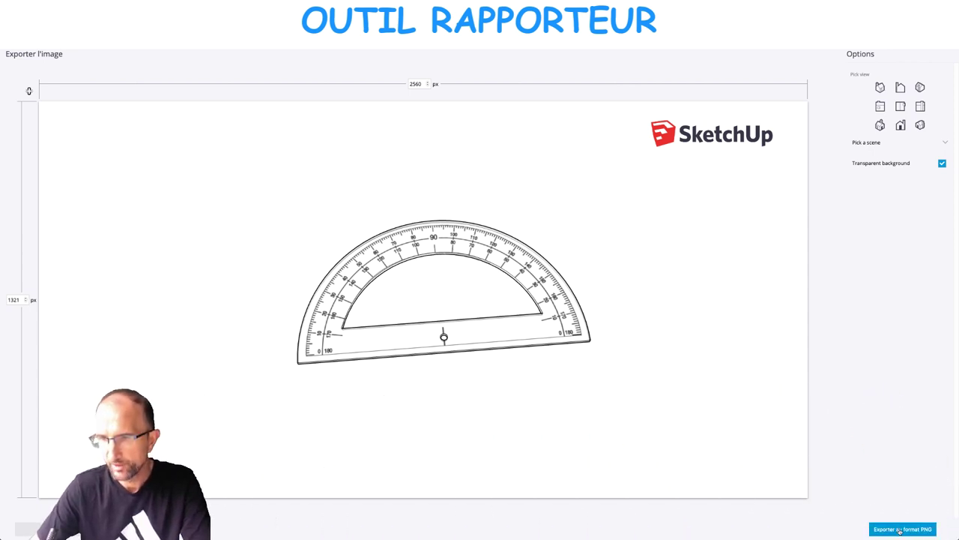
pyautogui.click(900, 529)
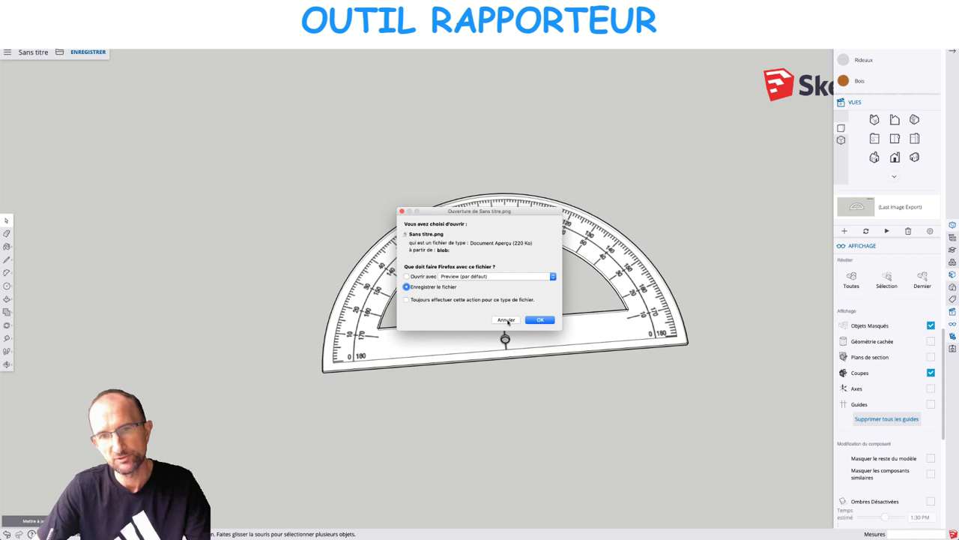
pyautogui.click(507, 320)
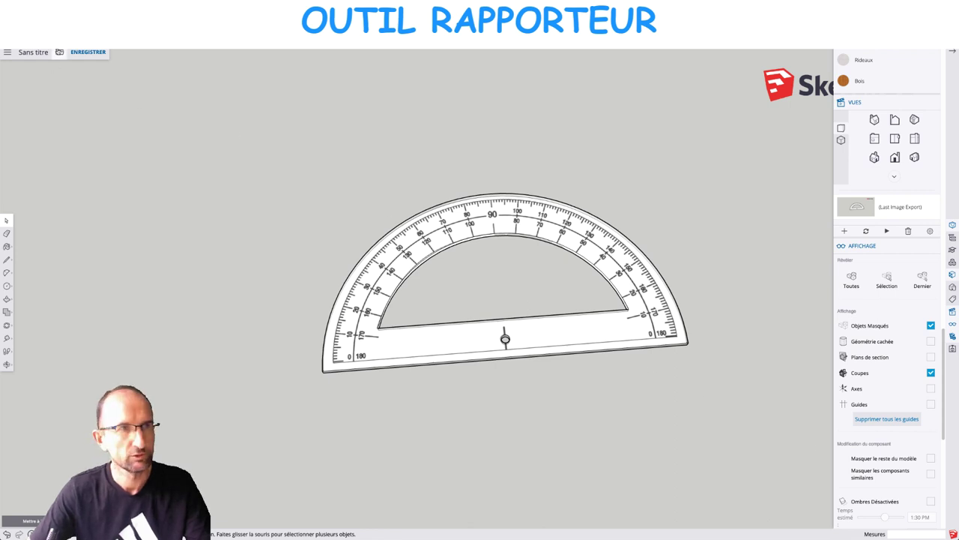
# Export a transparent-background PNG and save it as Sans titre.png.
pyautogui.click(59, 52)
pyautogui.moveTo(67, 118)
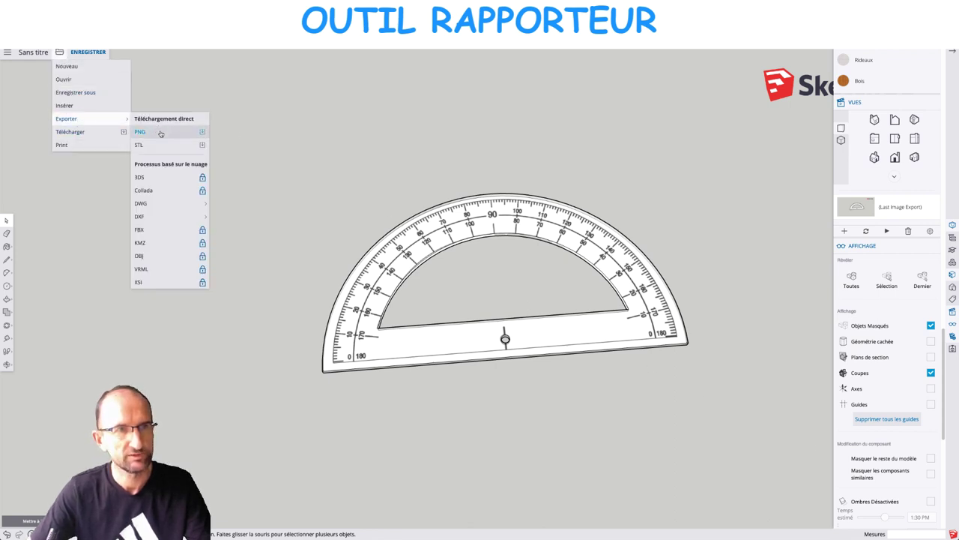
pyautogui.click(143, 131)
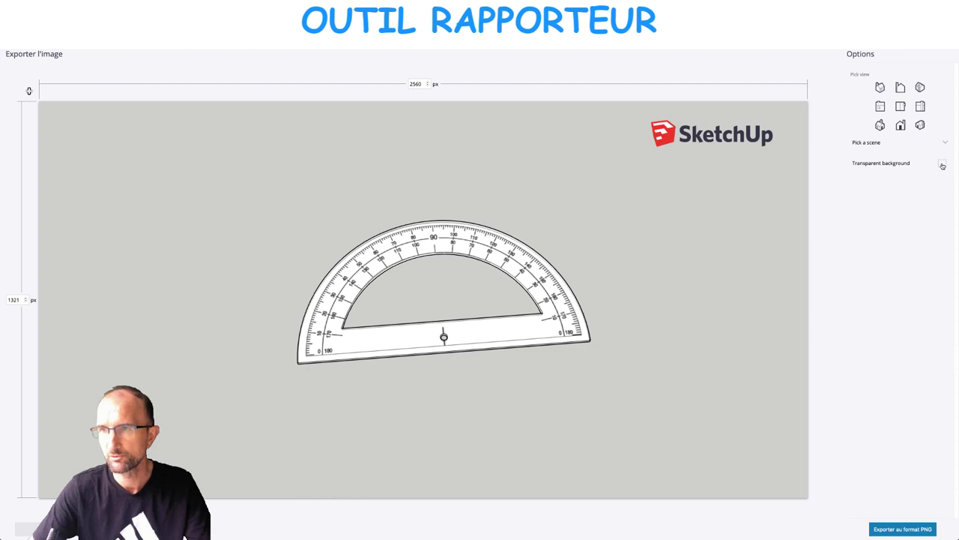
pyautogui.click(942, 163)
pyautogui.click(900, 528)
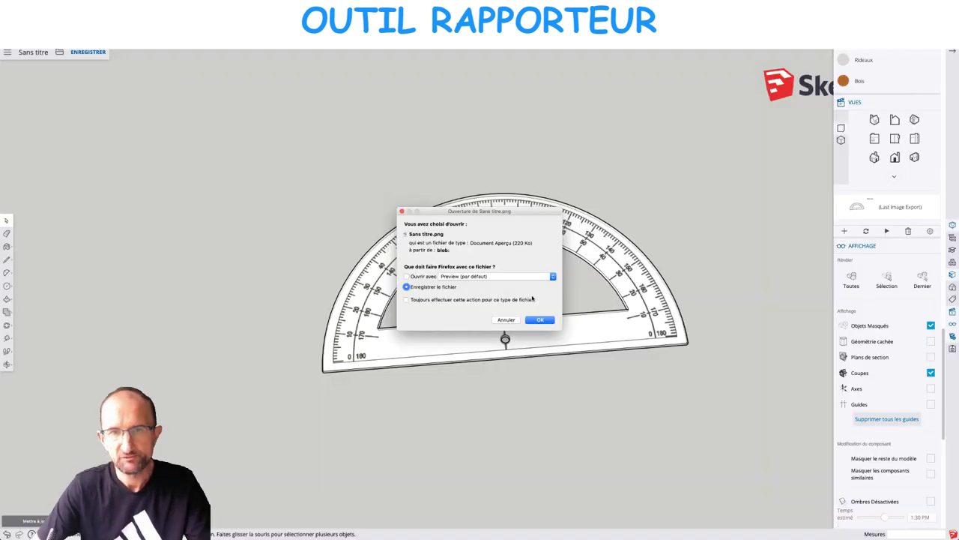
pyautogui.click(543, 320)
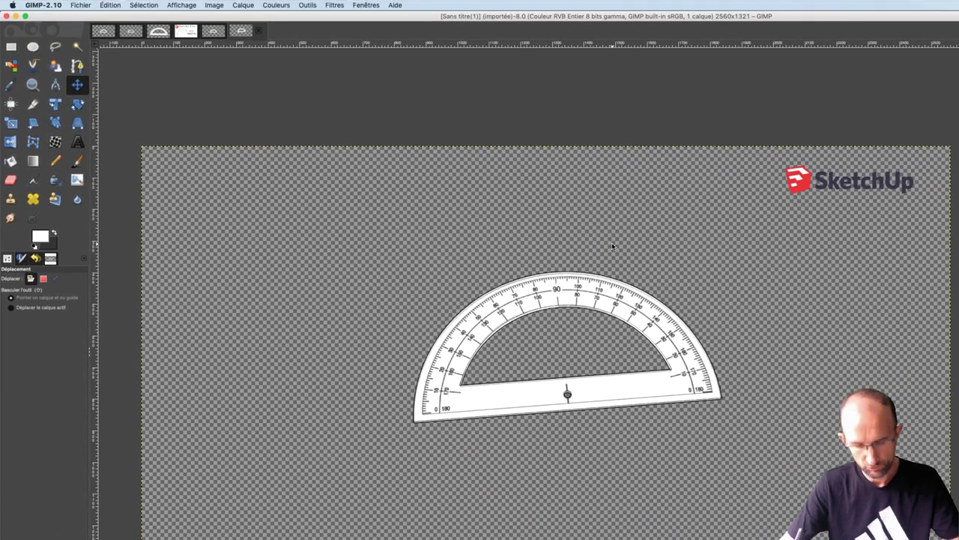
# Copy a rectangle around the protractor and paste it as a new 1107×669 image.
pyautogui.press('r')
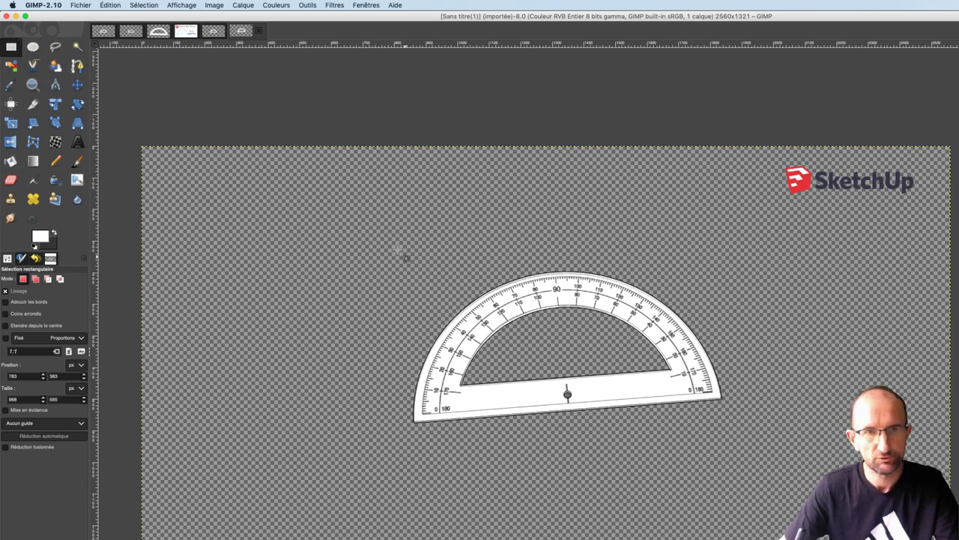
pyautogui.moveTo(389, 232); pyautogui.dragTo(739, 443)
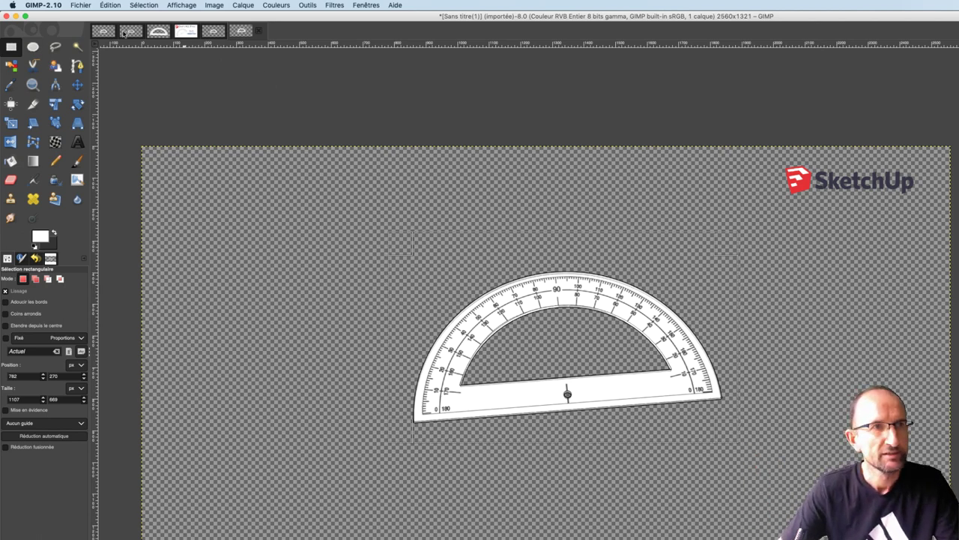
pyautogui.click(110, 6)
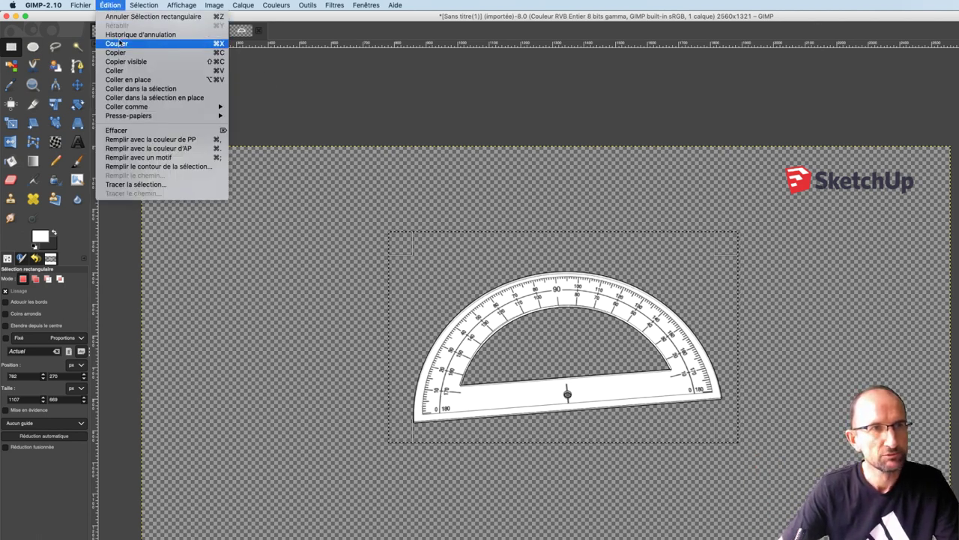
pyautogui.click(117, 52)
pyautogui.click(115, 5)
pyautogui.moveTo(126, 107)
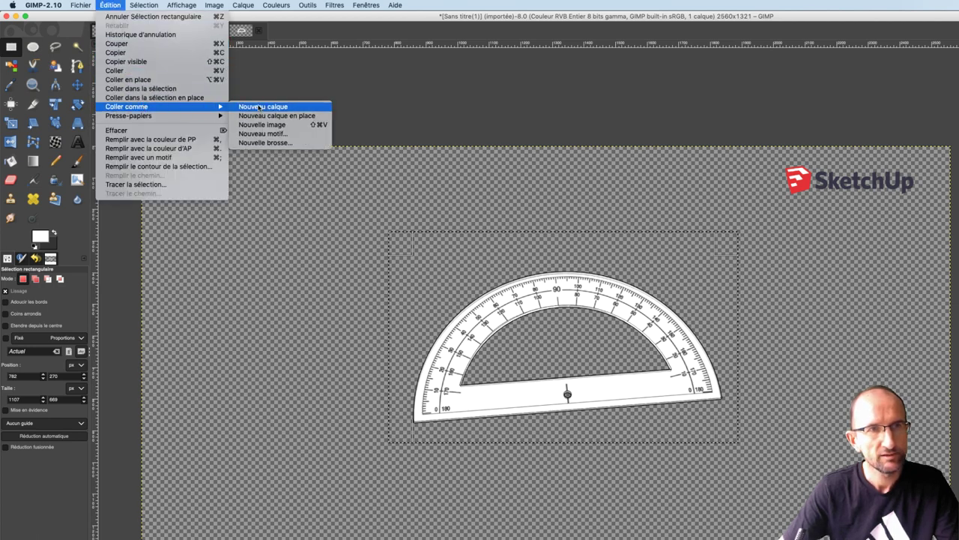
pyautogui.click(264, 124)
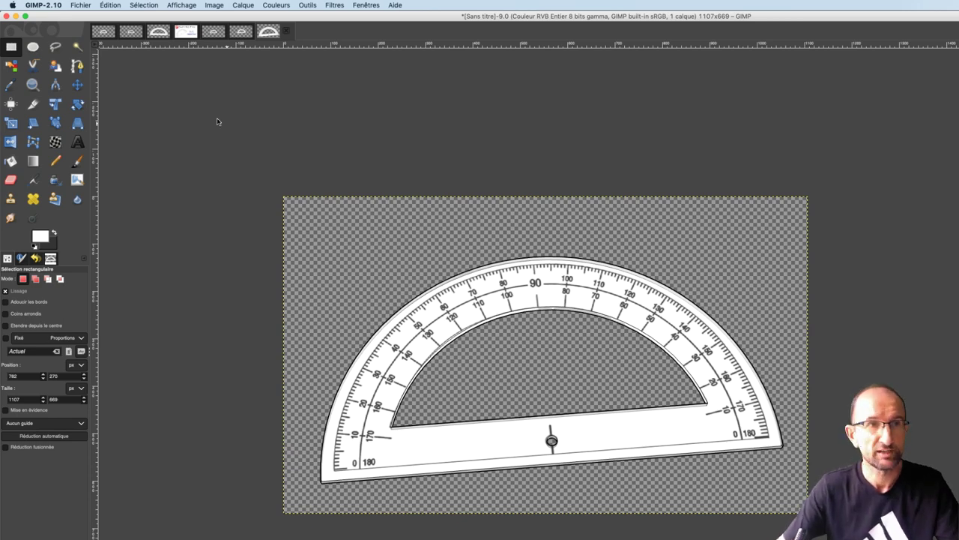
# Switch to the Rapporteur.xcf thumbnail image tab.
pyautogui.click(187, 34)
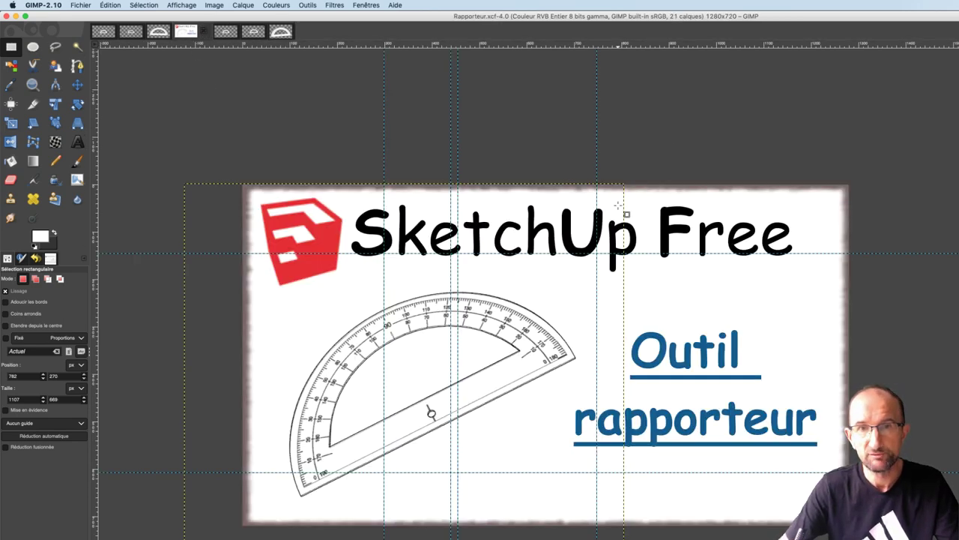